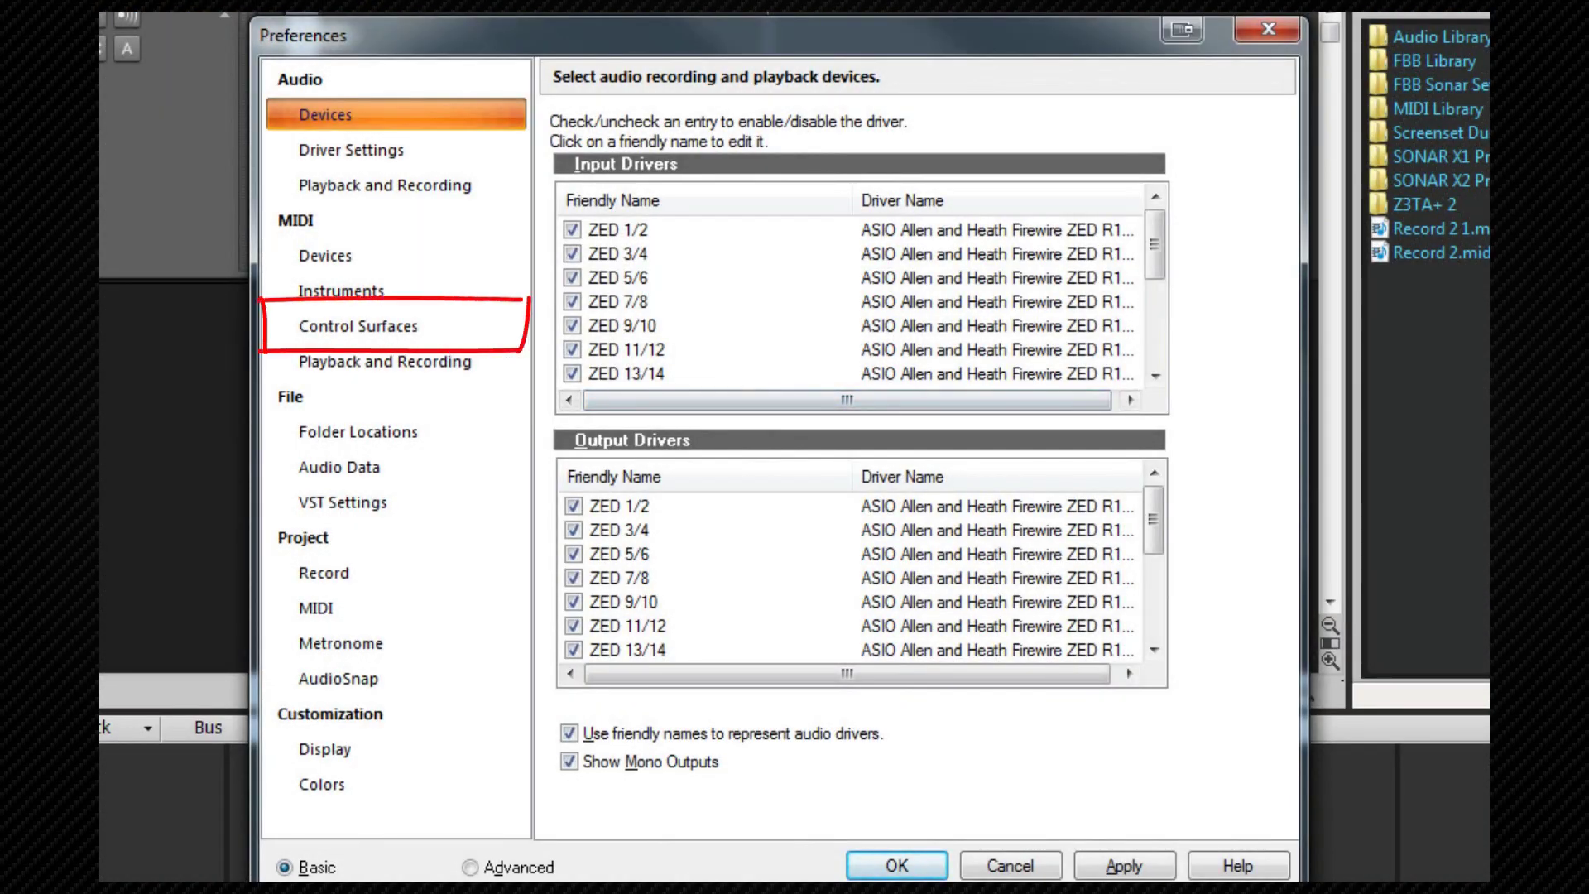
- Show the MIDI > Control Surfaces page listing the Edirol PCR-300 - 1 controller
{"action": "left_click", "coordinate": [372, 320]}
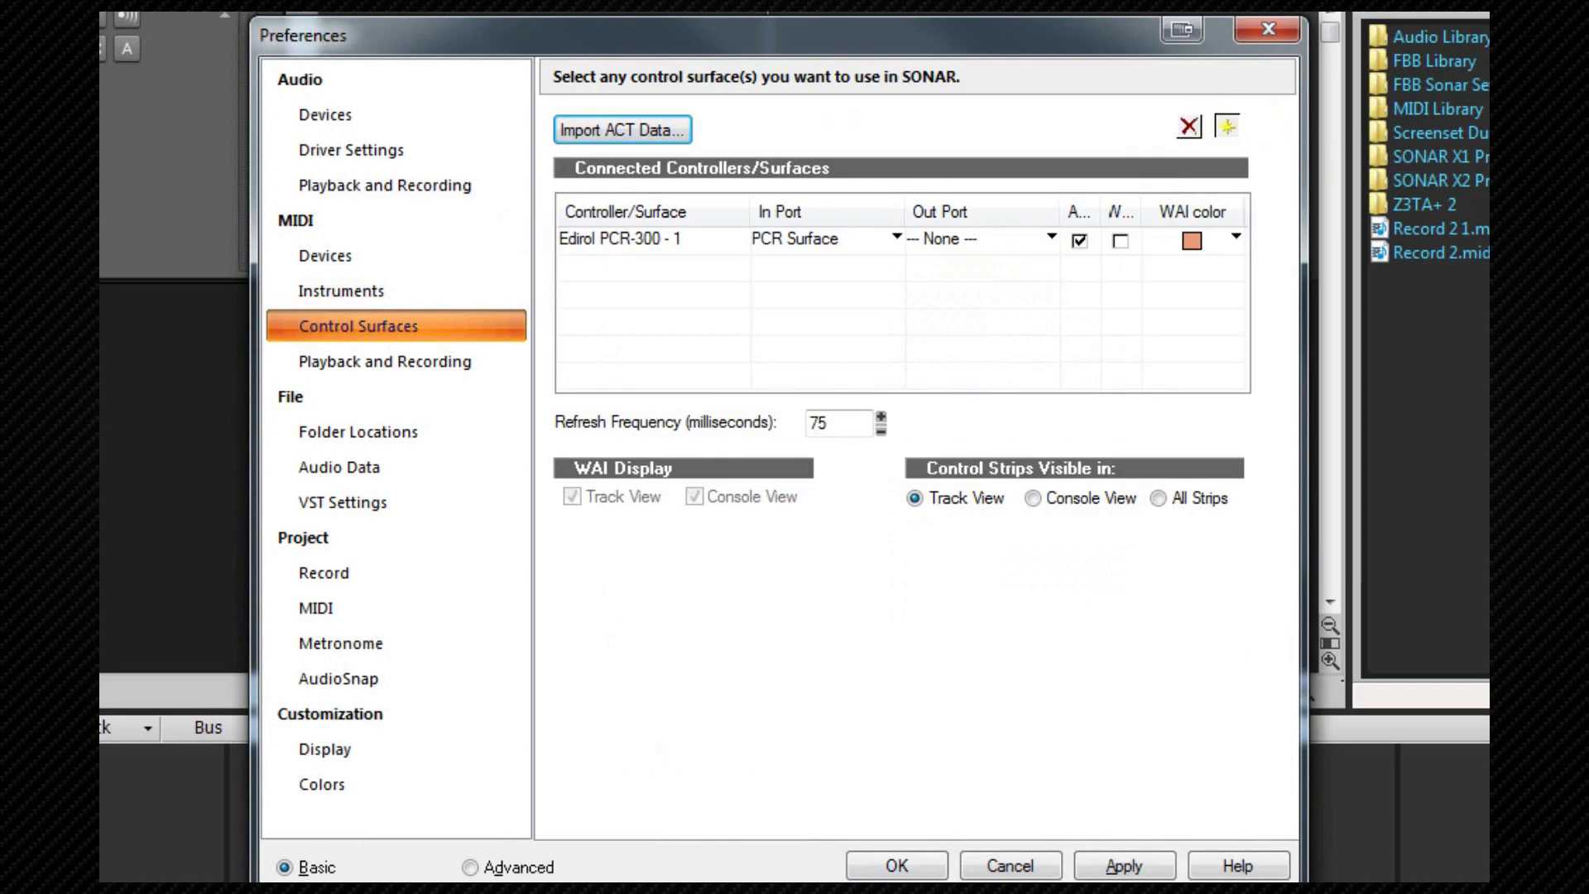
- Add a Mackie Control surface with MCU as both input and output port
{"action": "left_click", "coordinate": [1226, 130]}
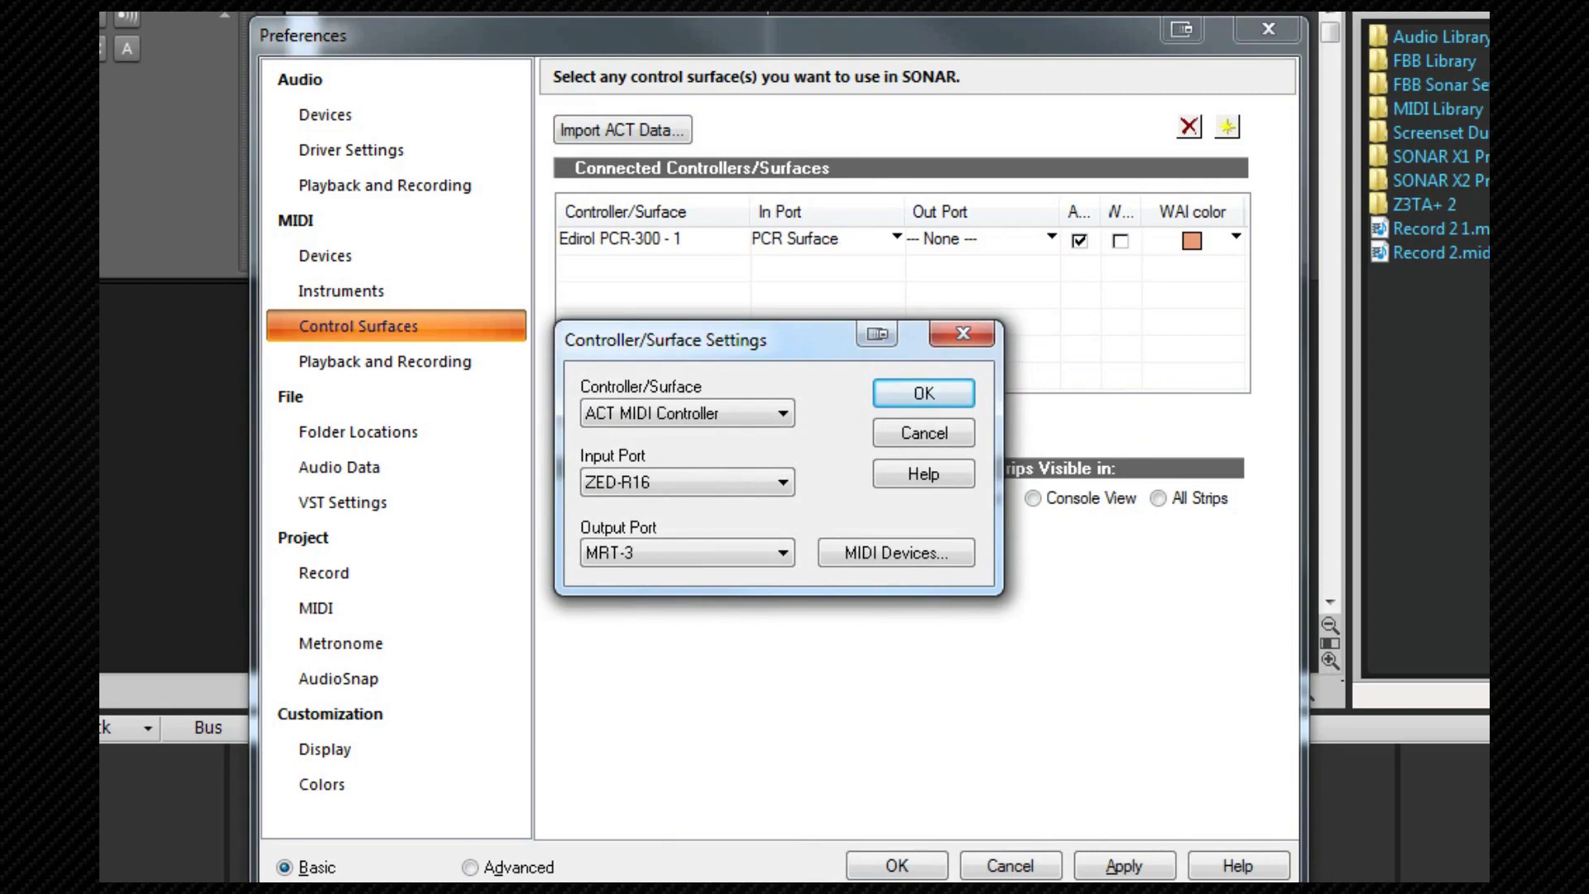
{"action": "left_click", "coordinate": [783, 414]}
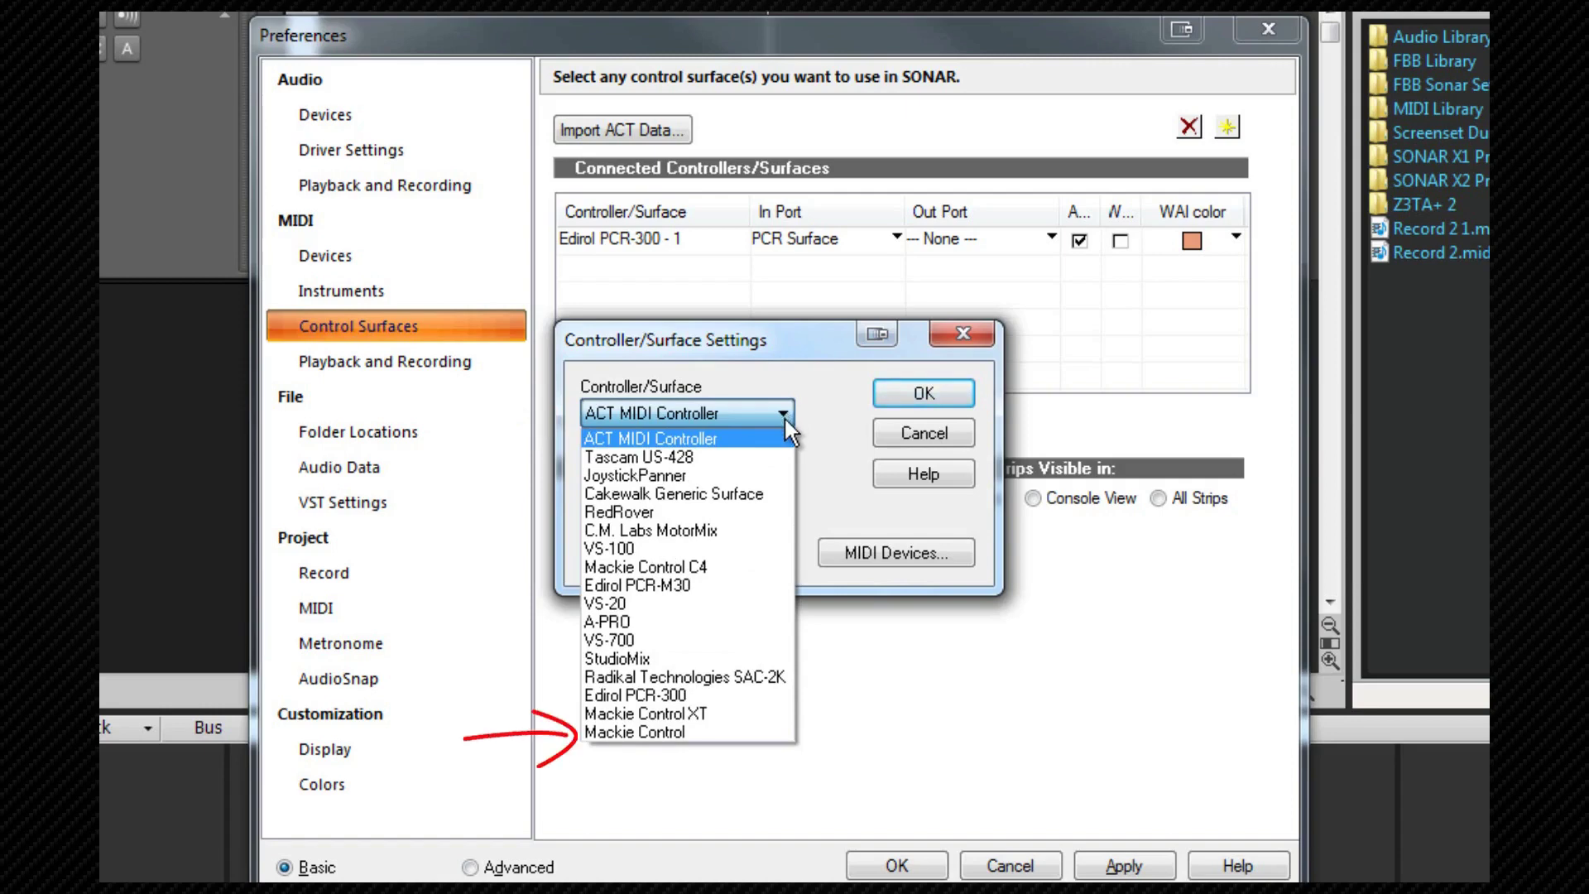
{"action": "left_click", "coordinate": [734, 731]}
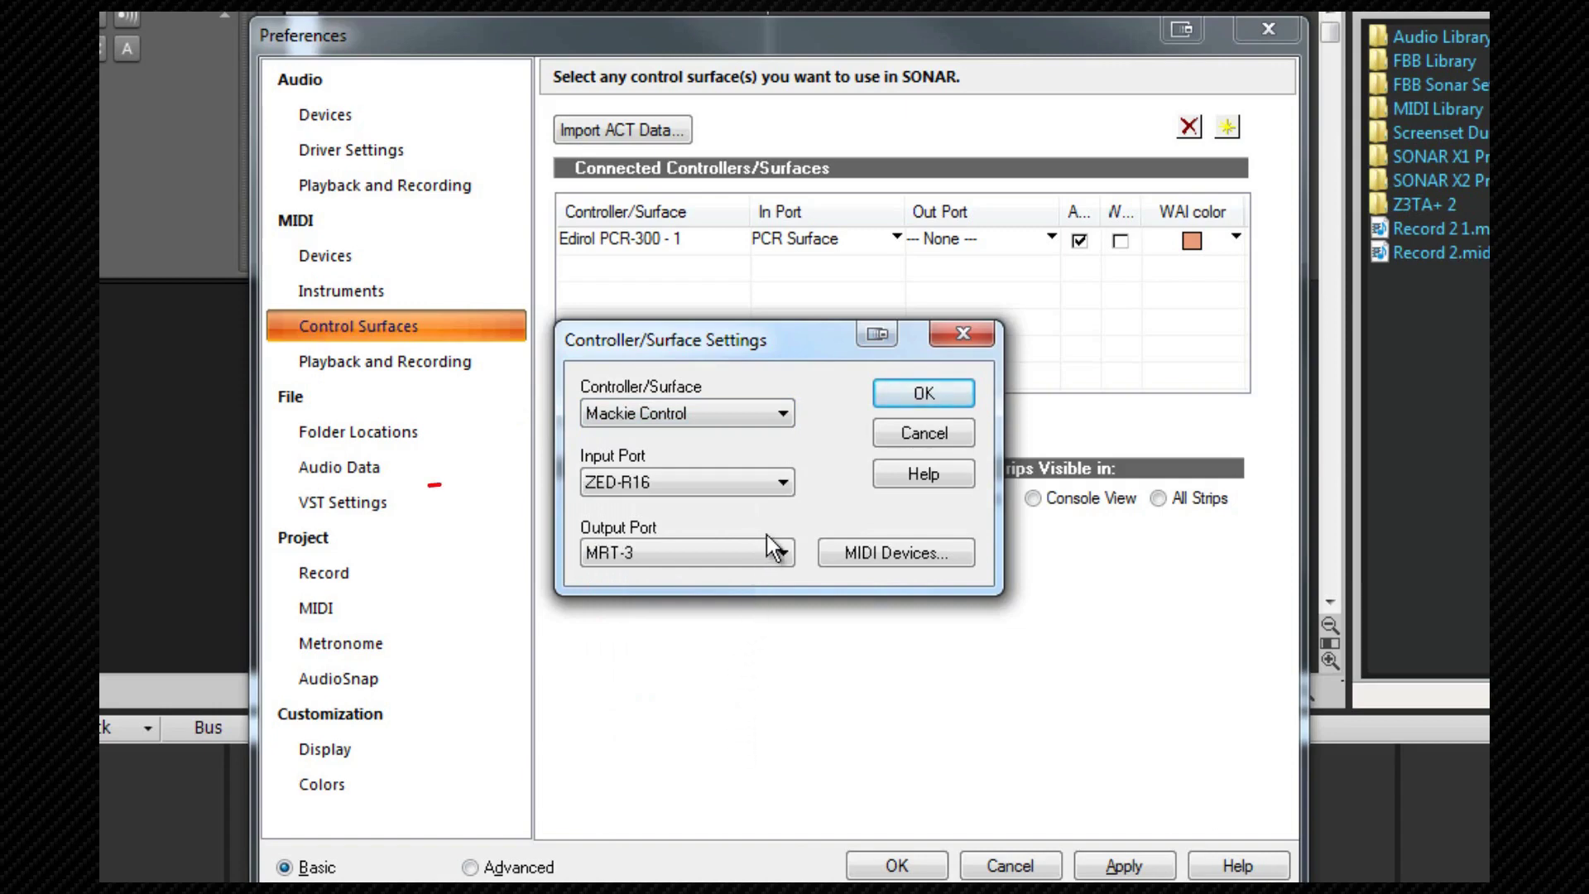
{"action": "left_click", "coordinate": [780, 481]}
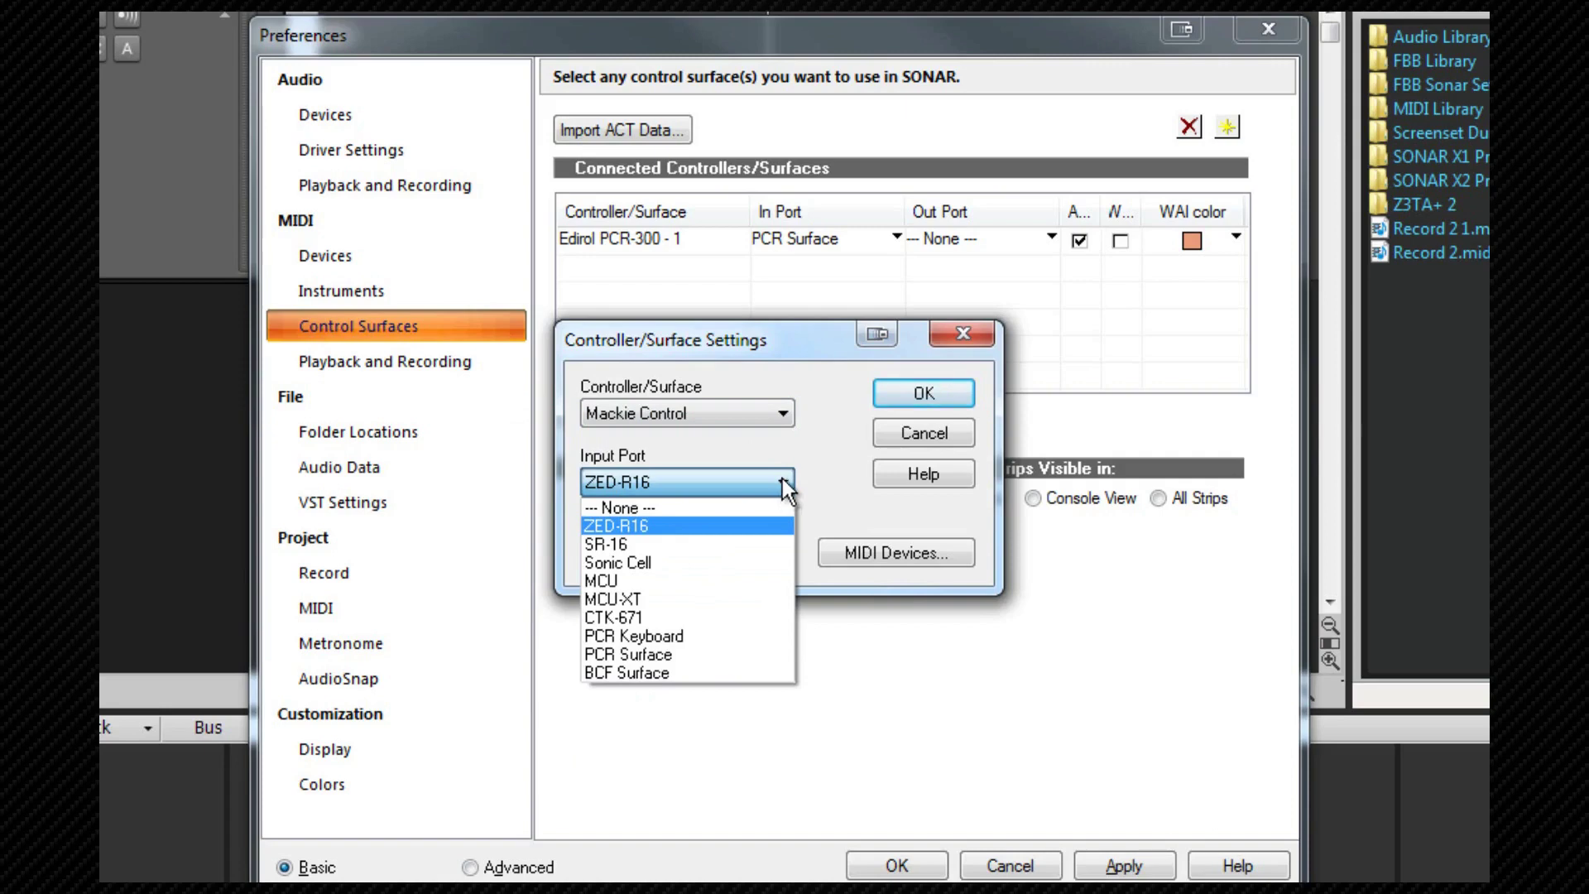
{"action": "left_click", "coordinate": [741, 579]}
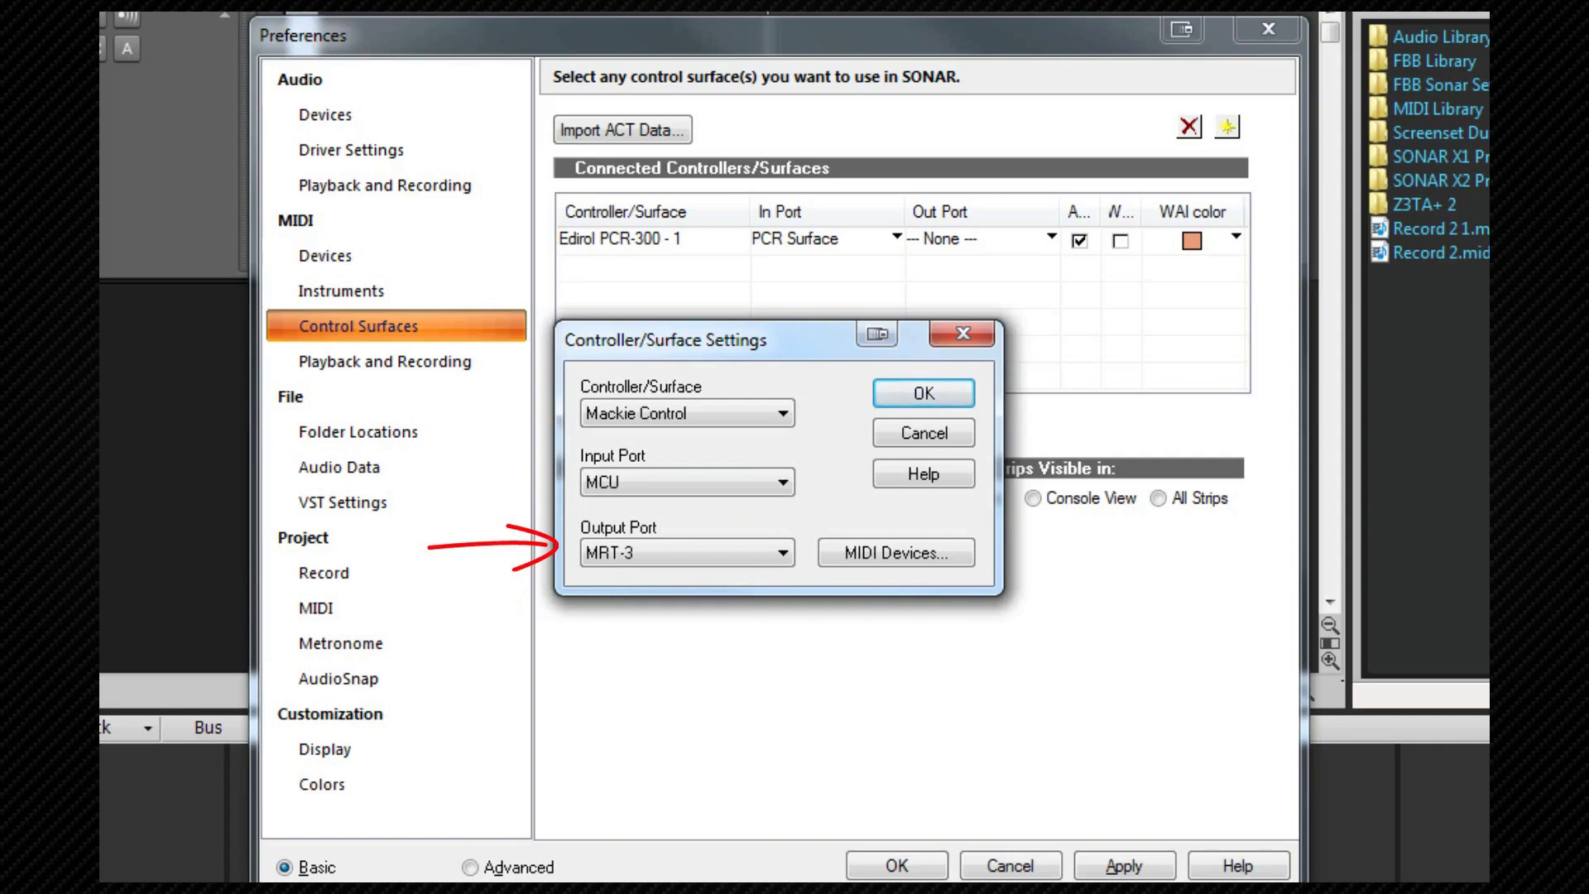
{"action": "left_click", "coordinate": [784, 553]}
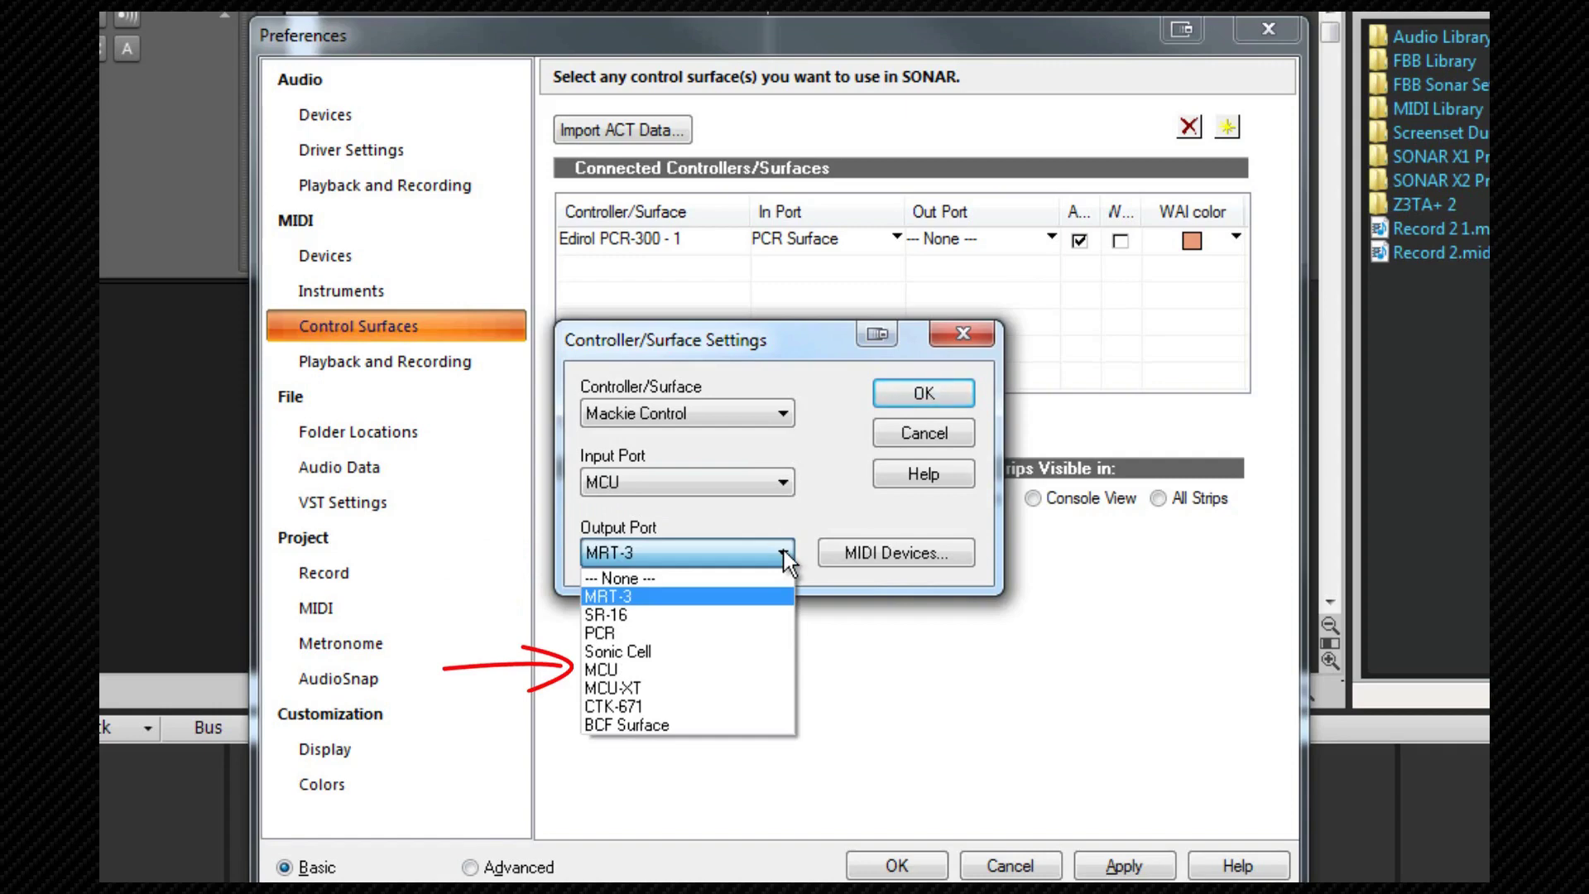
{"action": "left_click", "coordinate": [757, 669]}
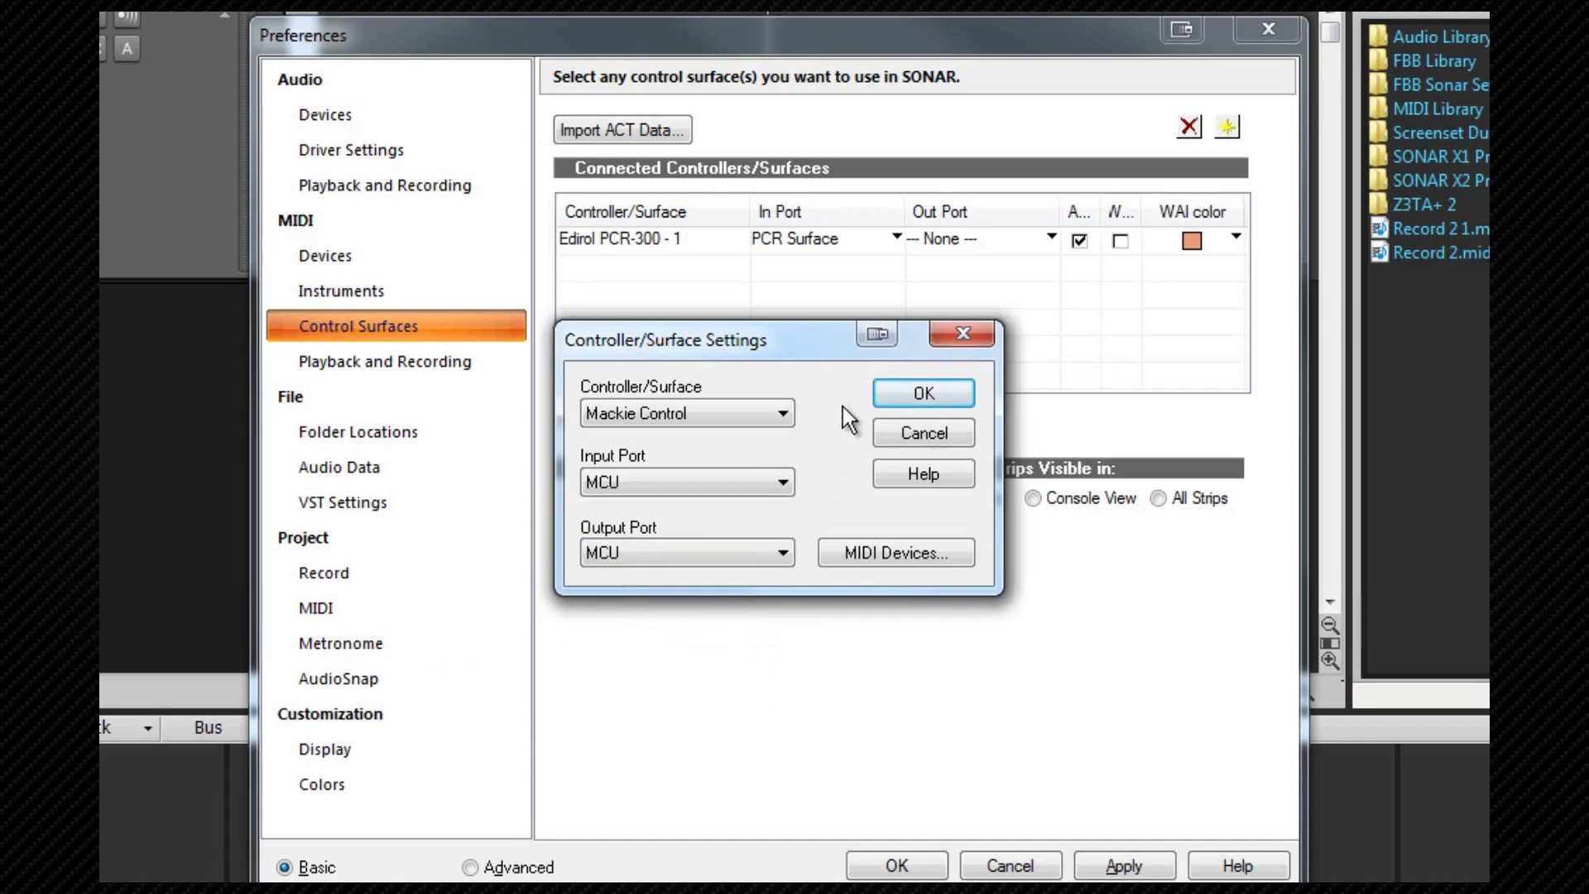
{"action": "left_click", "coordinate": [902, 392]}
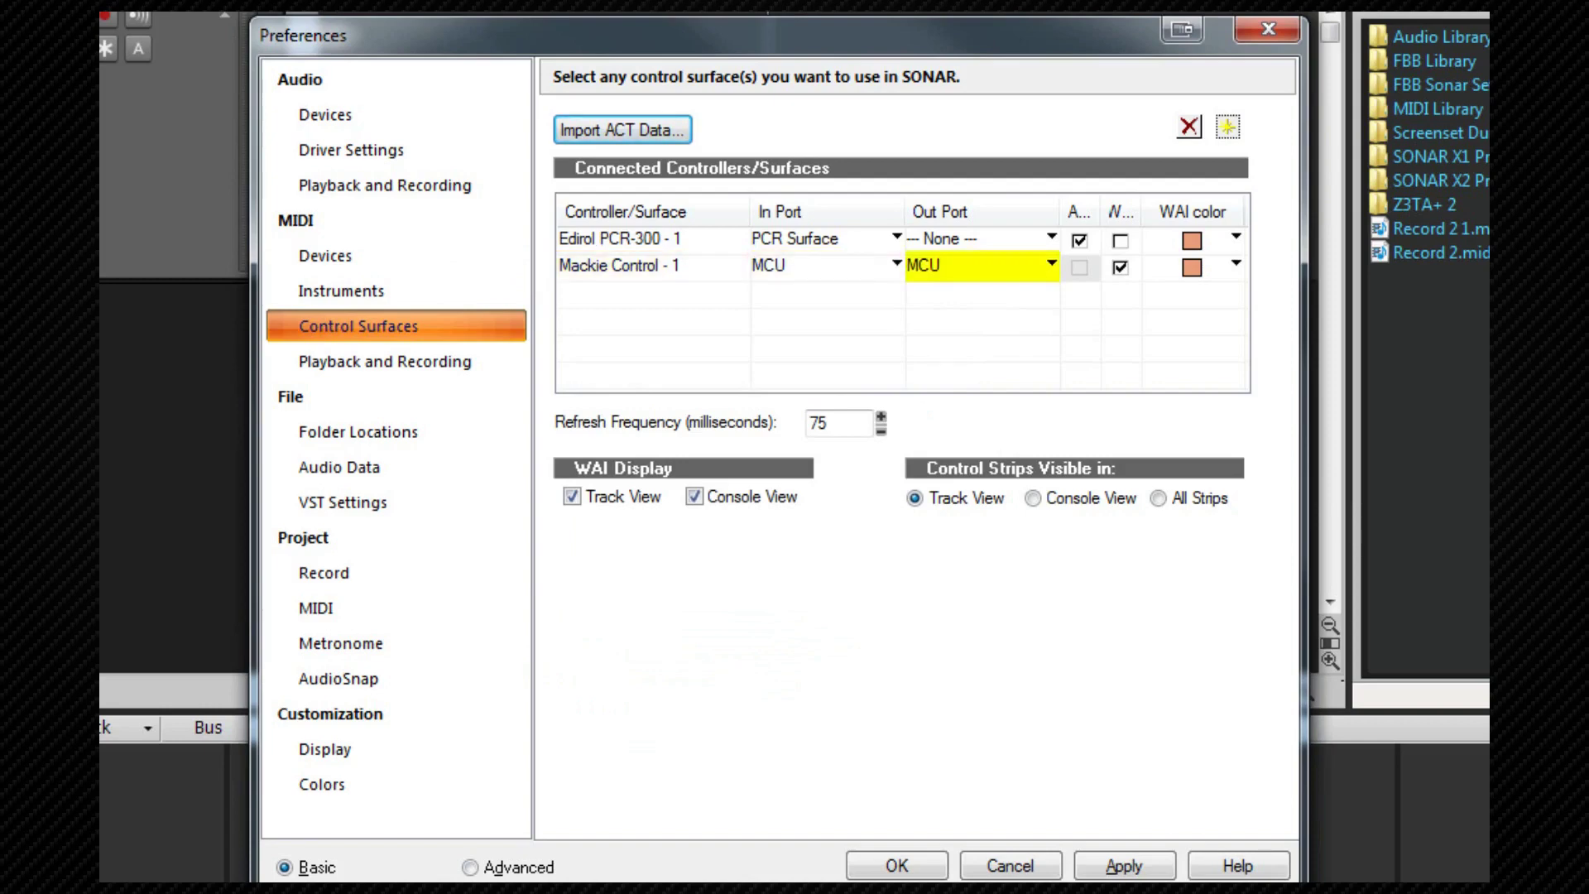
{"action": "left_click", "coordinate": [1050, 263]}
{"action": "left_click", "coordinate": [1048, 263]}
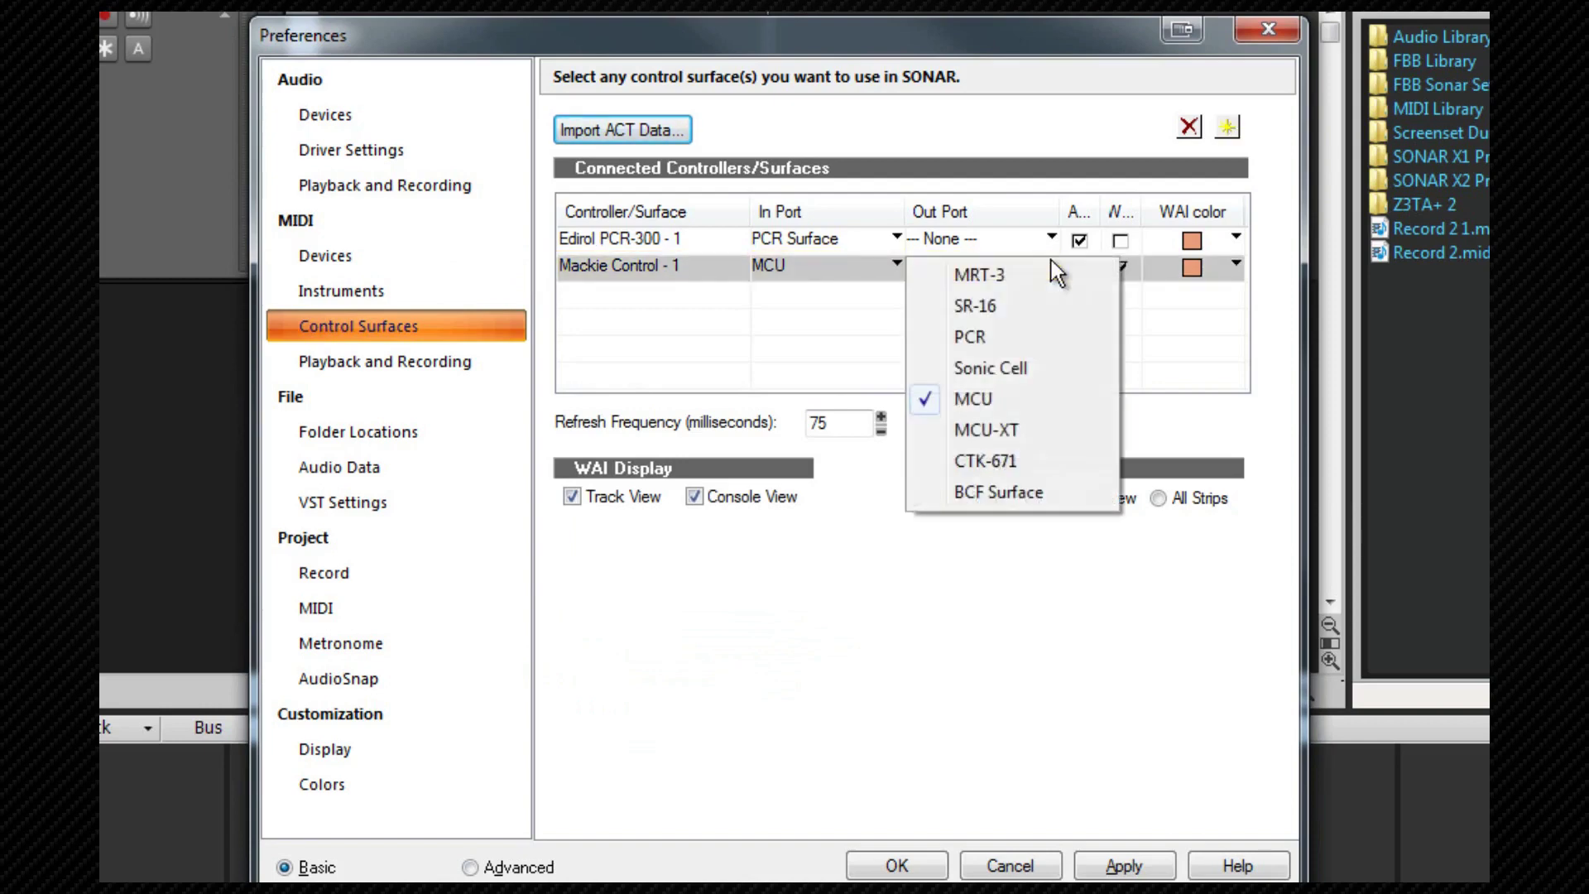
{"action": "left_click", "coordinate": [891, 263]}
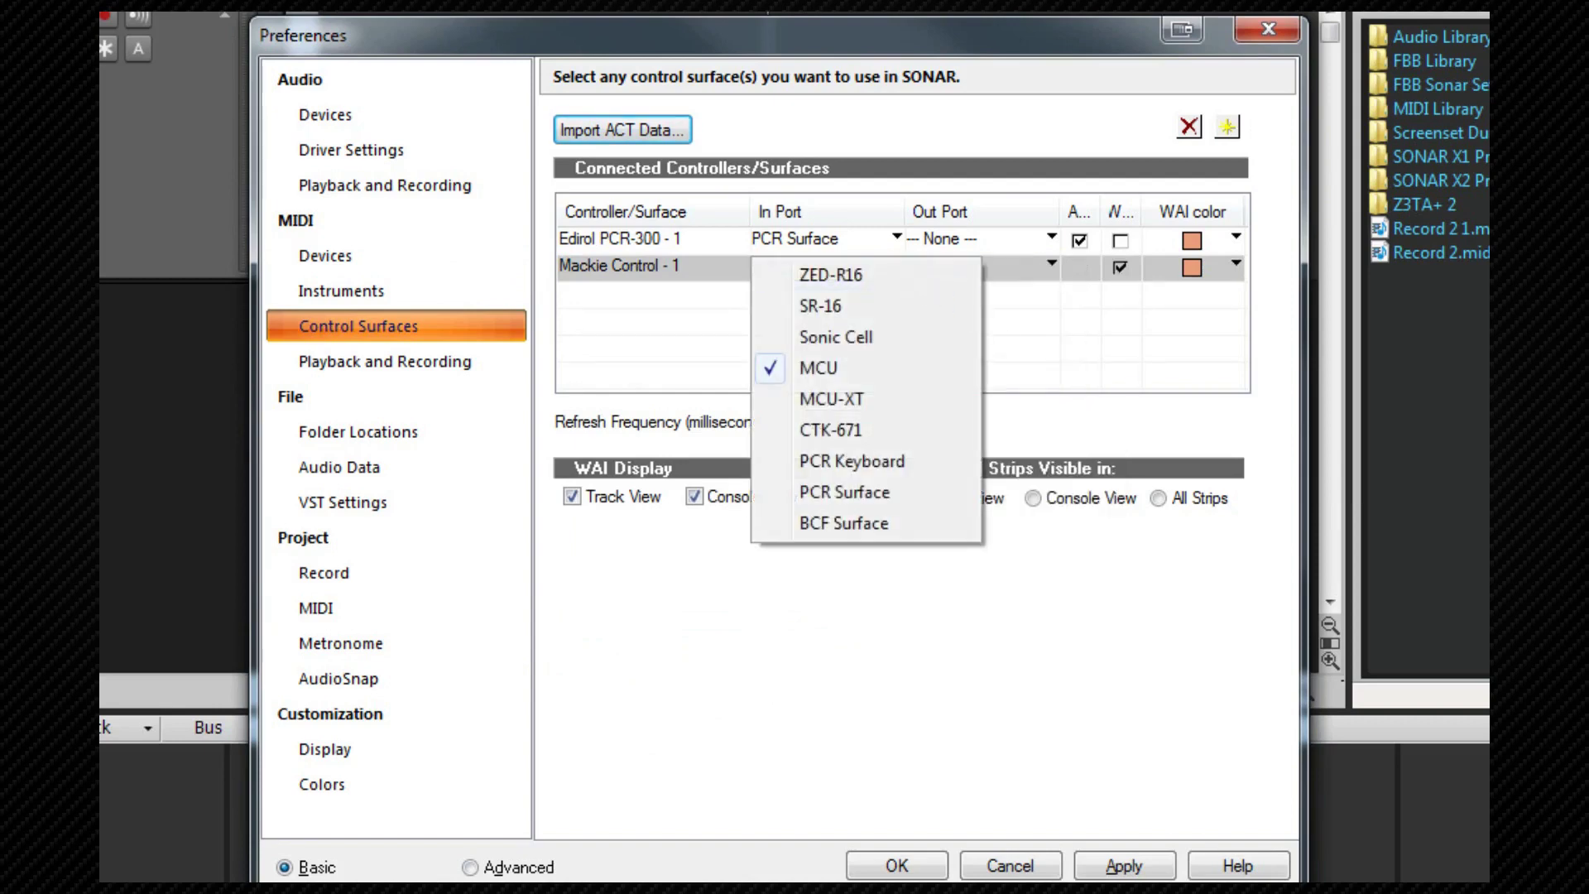
{"action": "key", "text": "Return"}
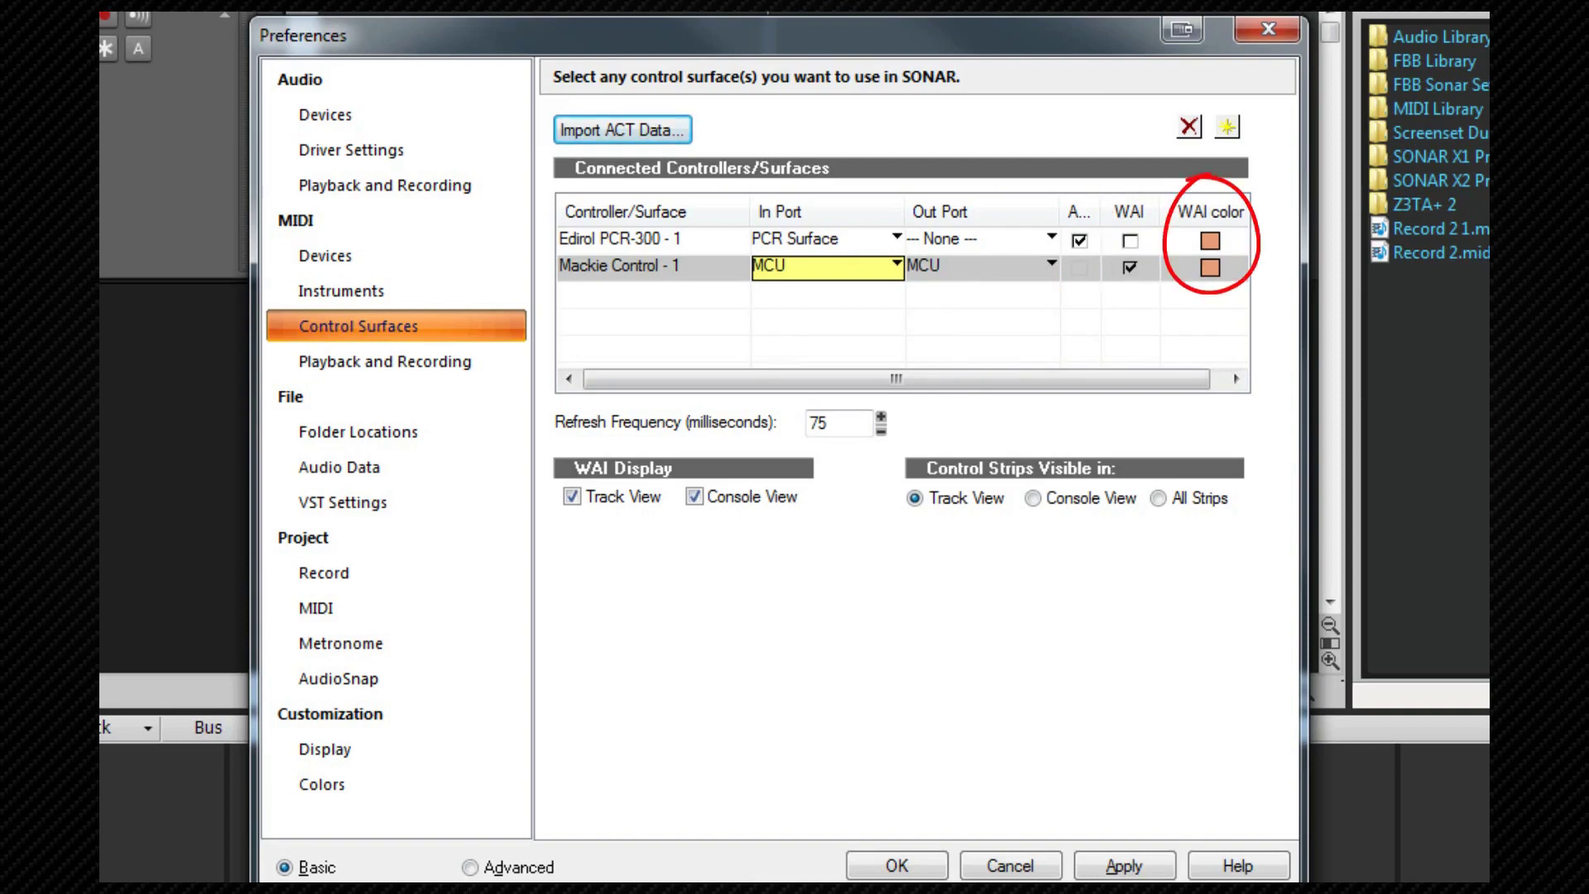
{"action": "left_click", "coordinate": [1240, 263]}
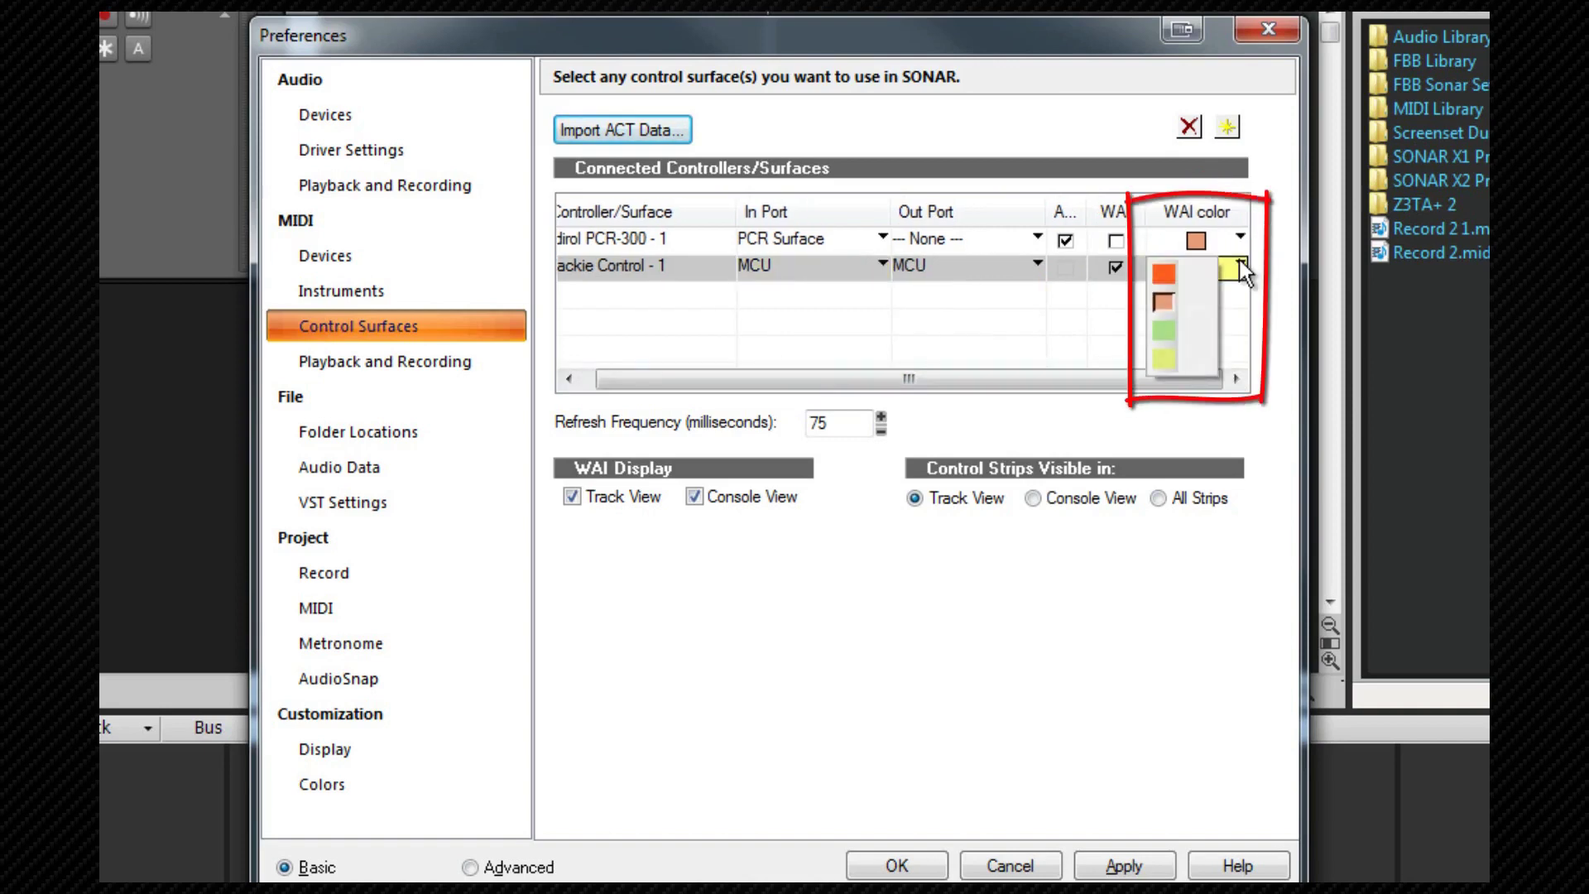
{"action": "left_click", "coordinate": [1163, 302]}
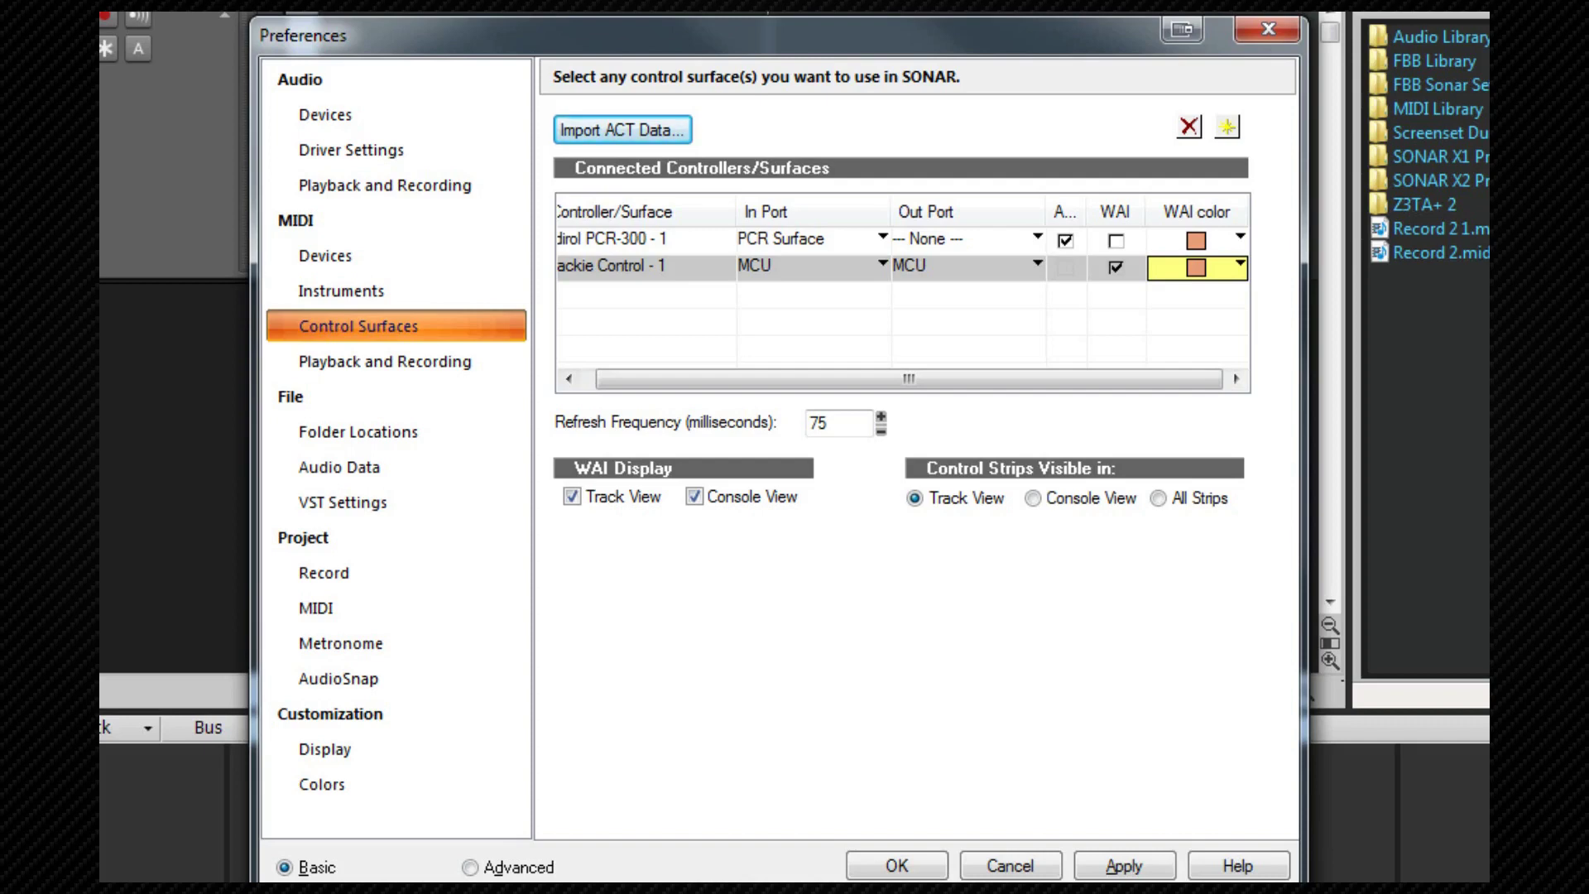
{"action": "left_click", "coordinate": [1228, 130]}
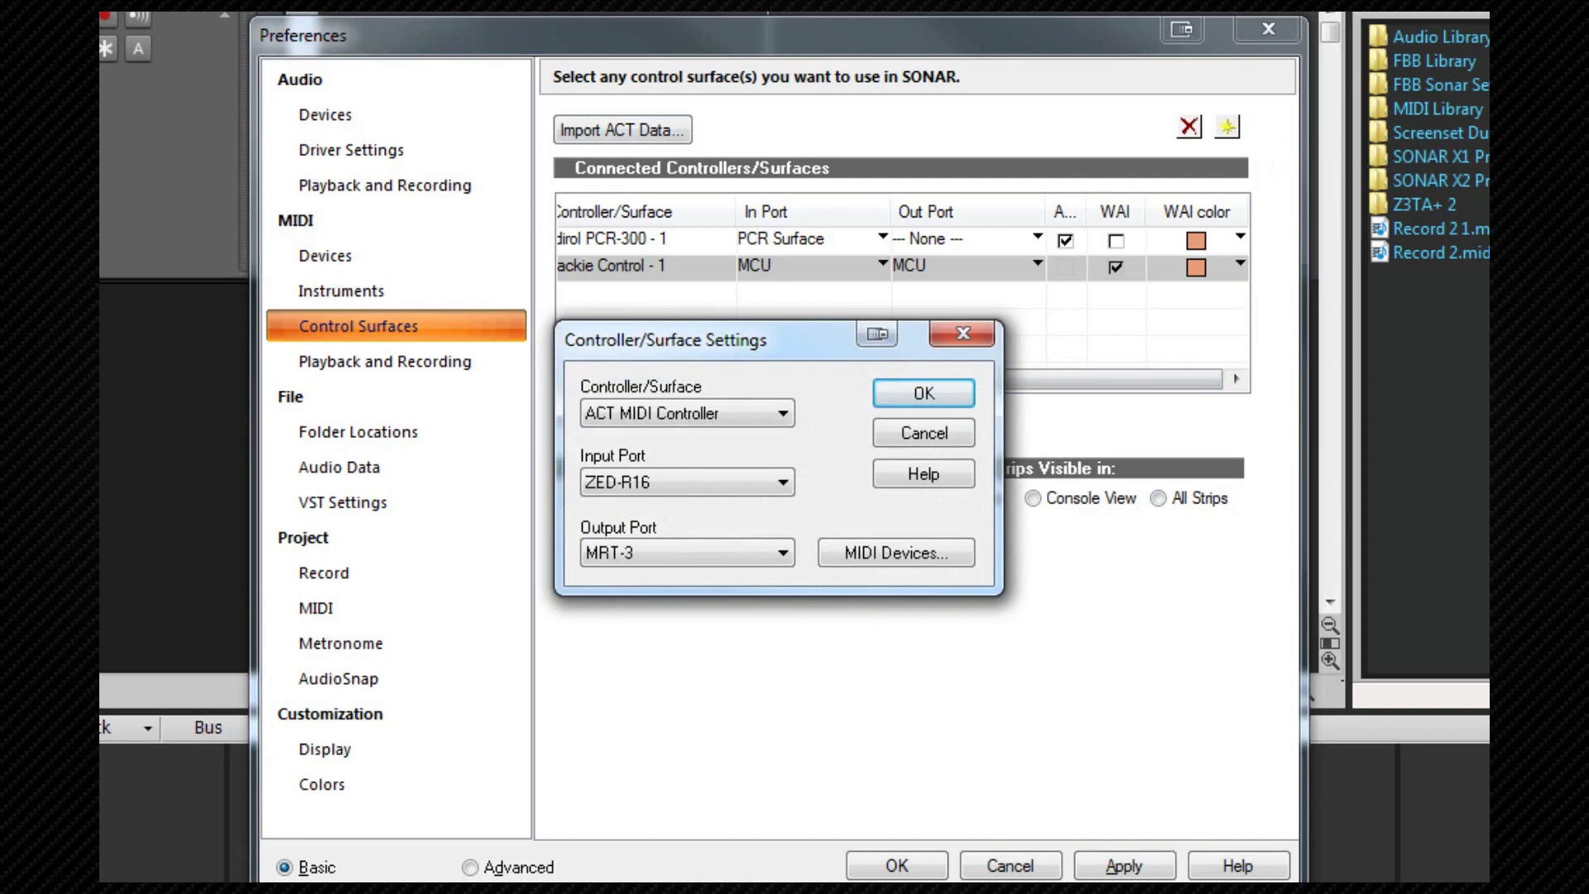
- Add ACT MIDI Controller on ZED-R16 with output port None, and uncheck its WAI box
{"action": "left_click", "coordinate": [783, 412]}
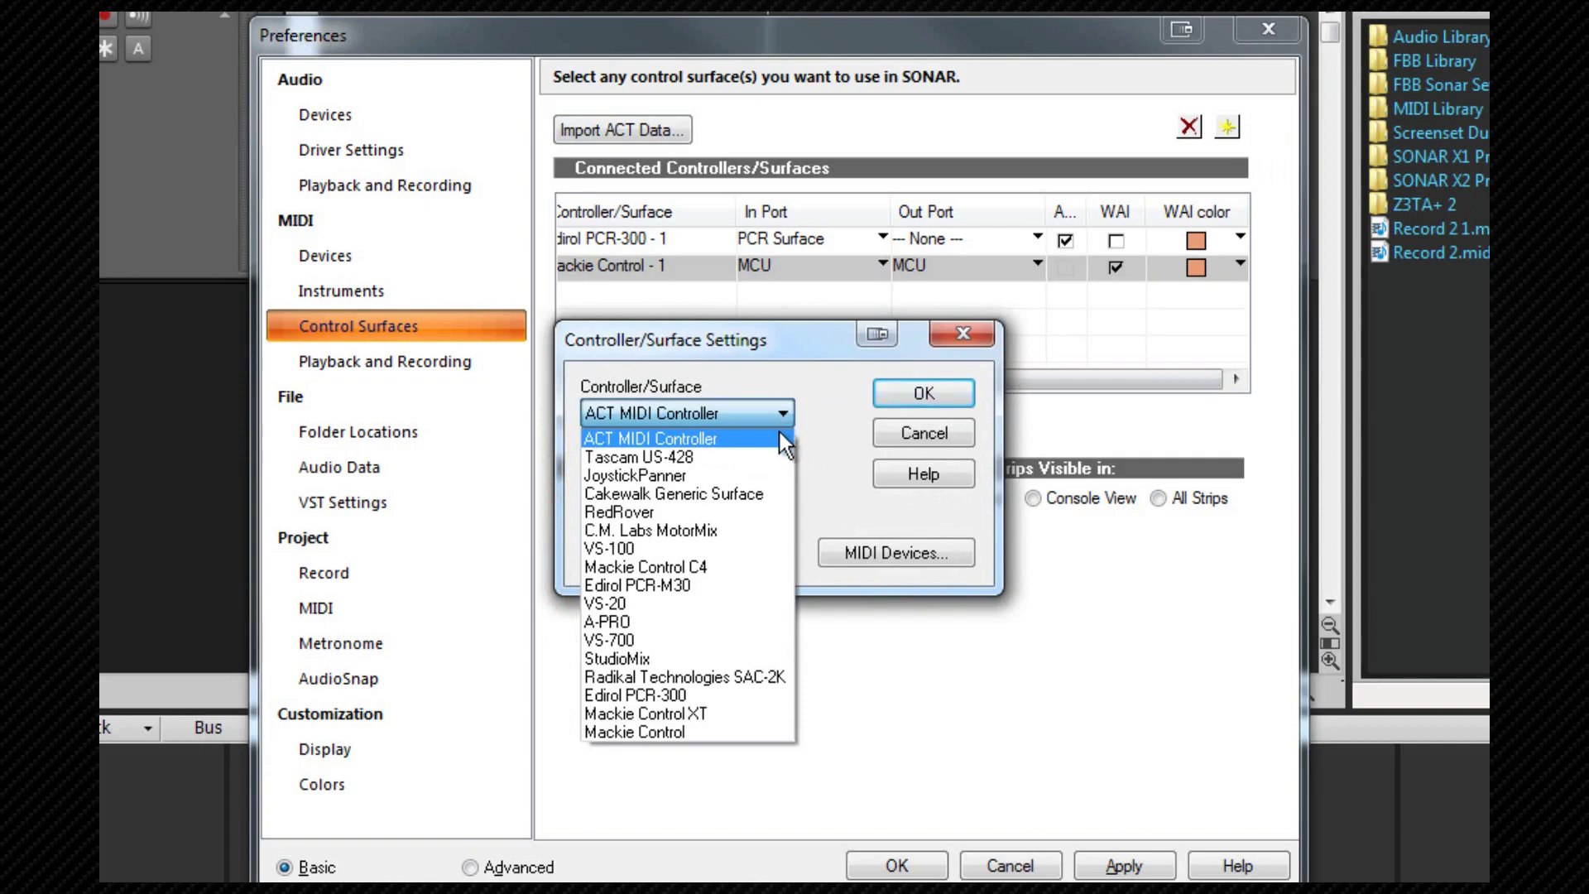
{"action": "left_click", "coordinate": [779, 433]}
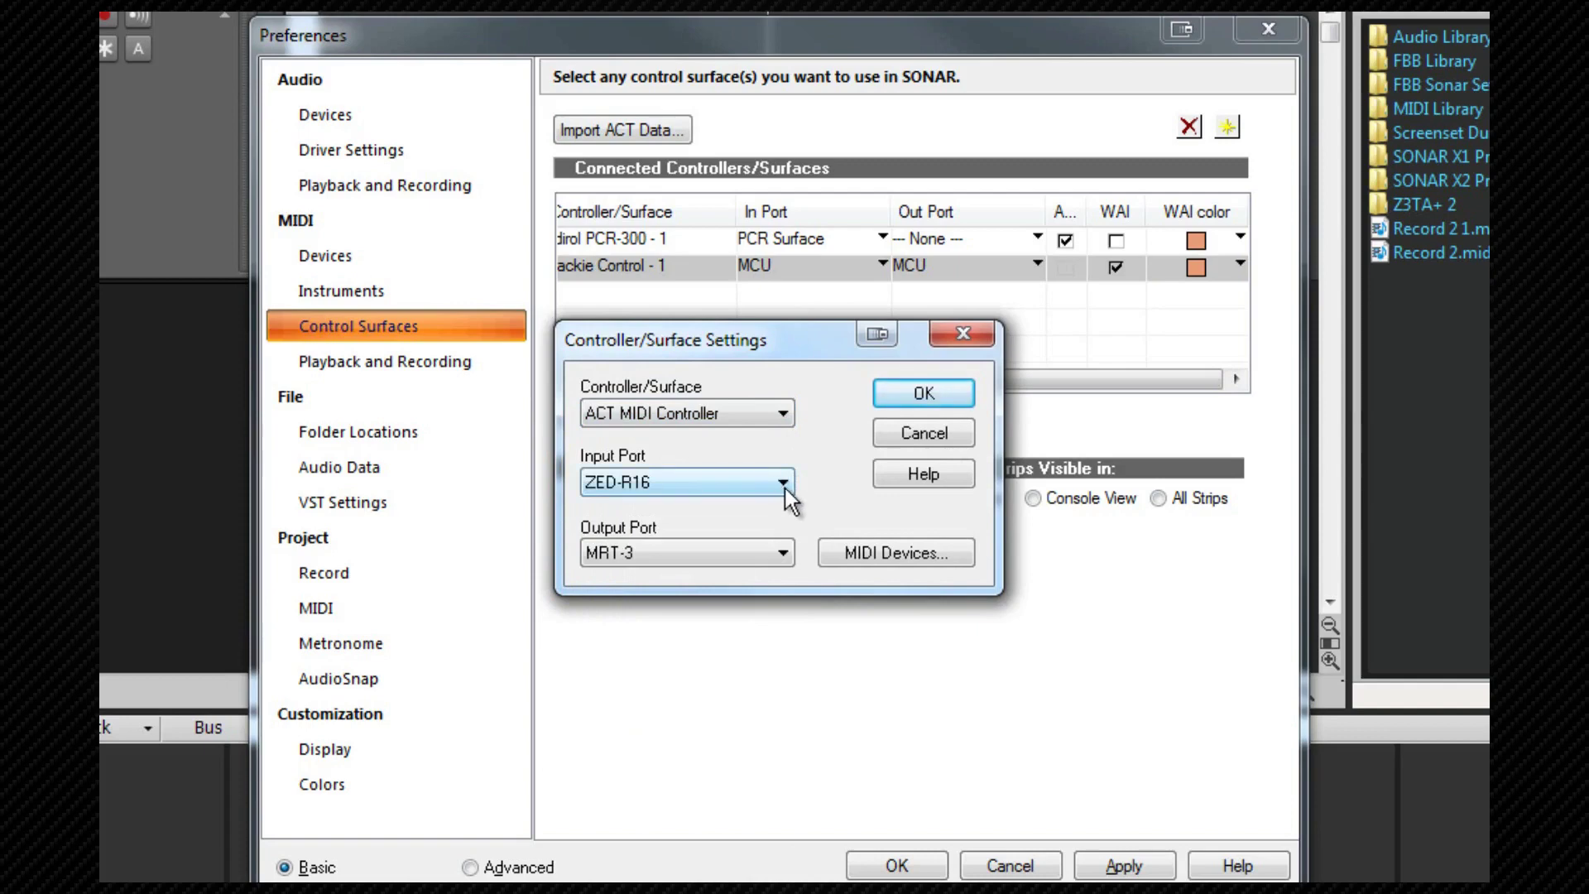
{"action": "left_click", "coordinate": [785, 487]}
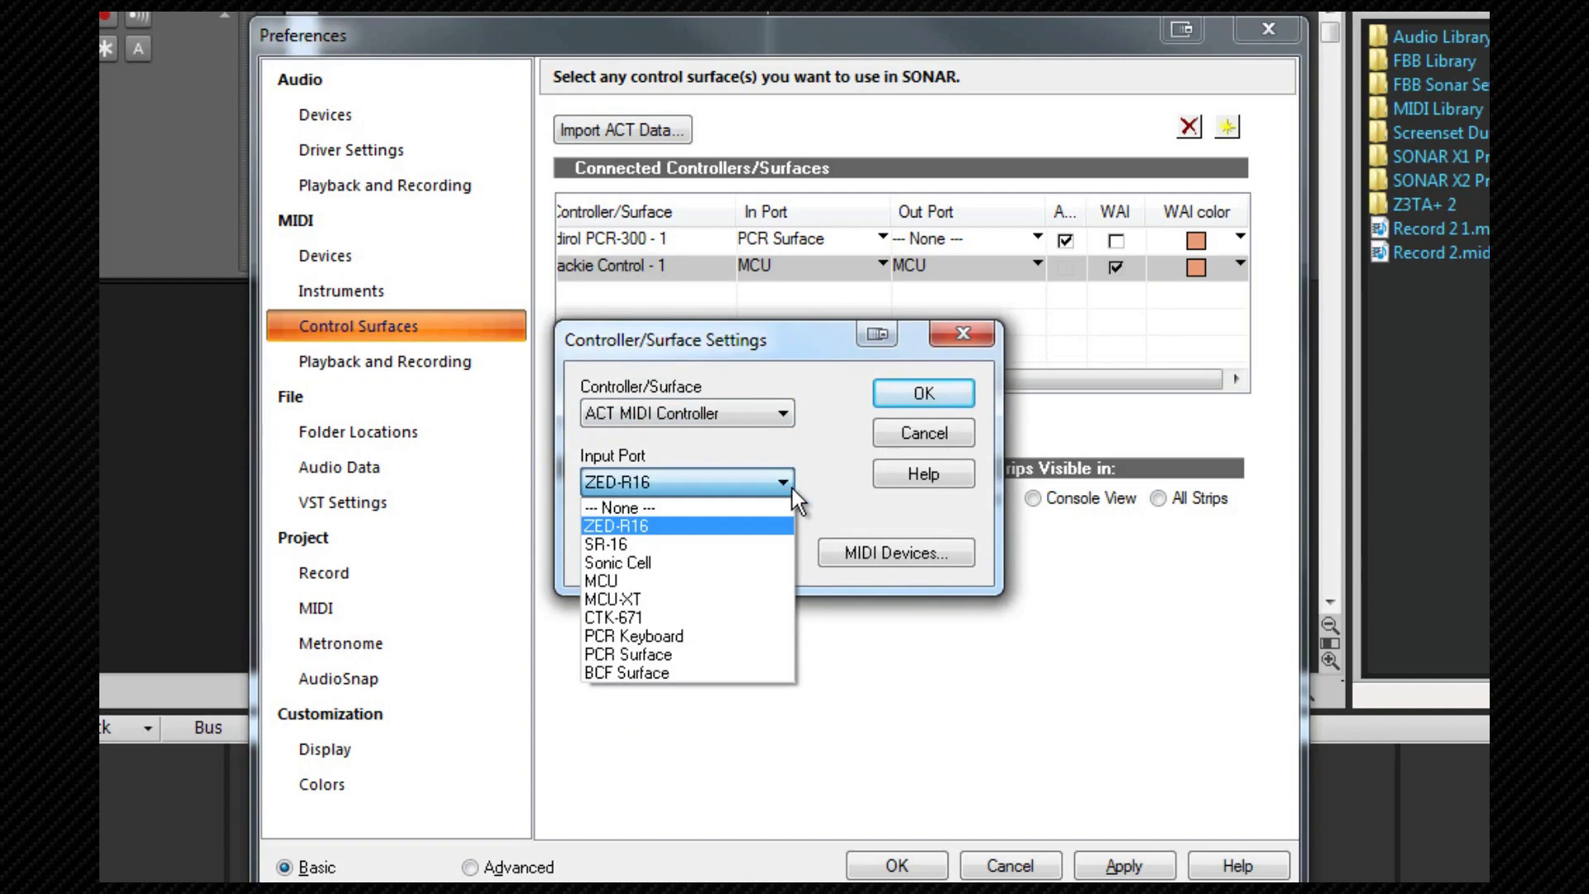
{"action": "left_click", "coordinate": [809, 502]}
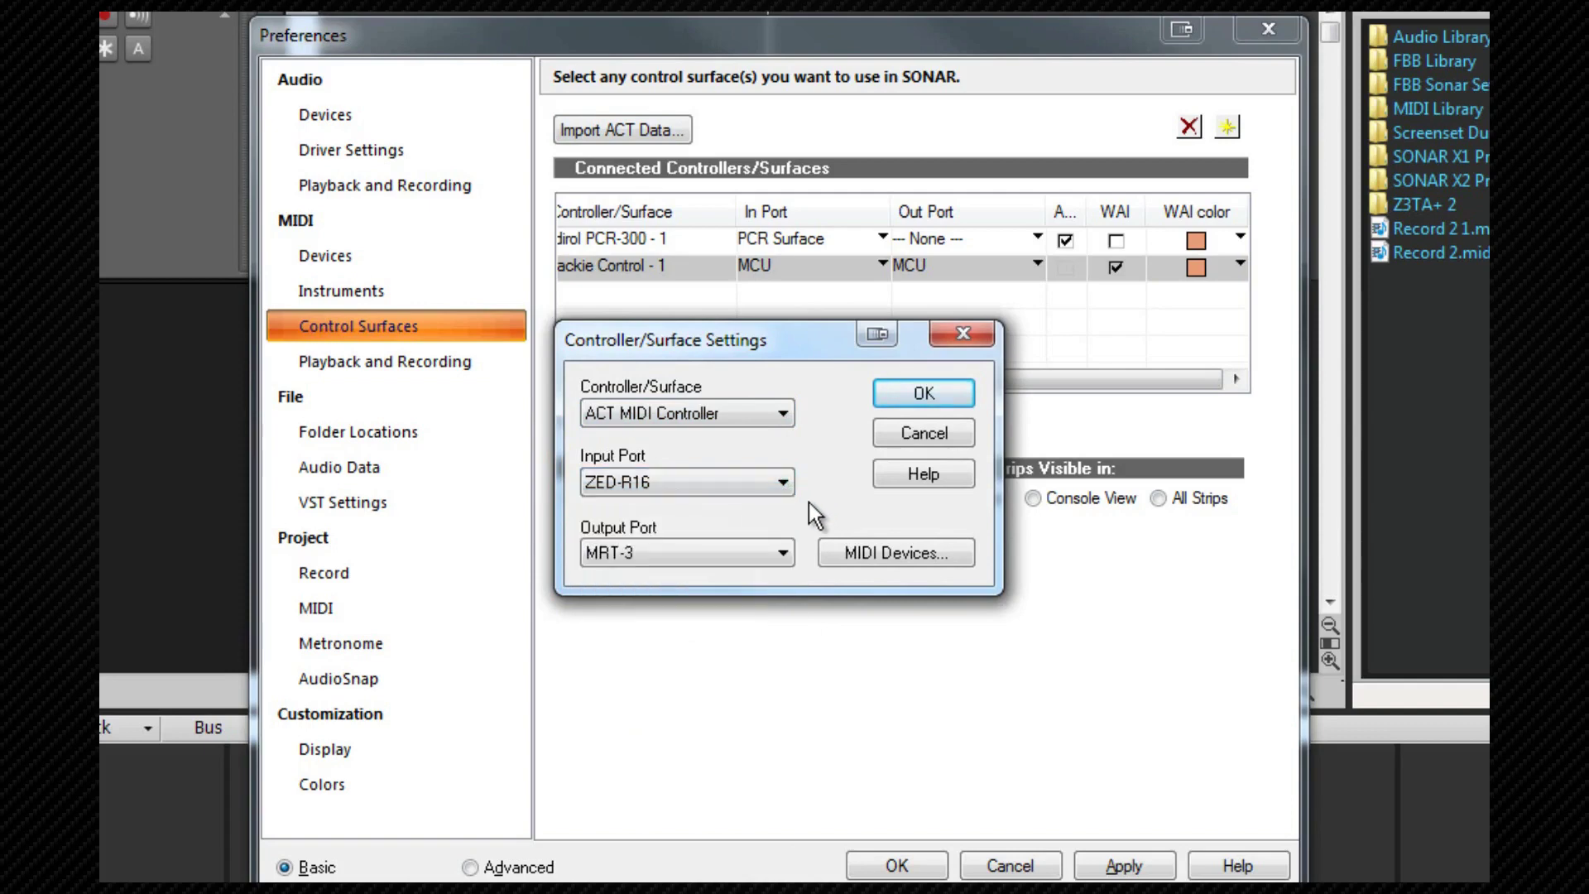
{"action": "left_click", "coordinate": [789, 556]}
{"action": "left_click", "coordinate": [763, 575]}
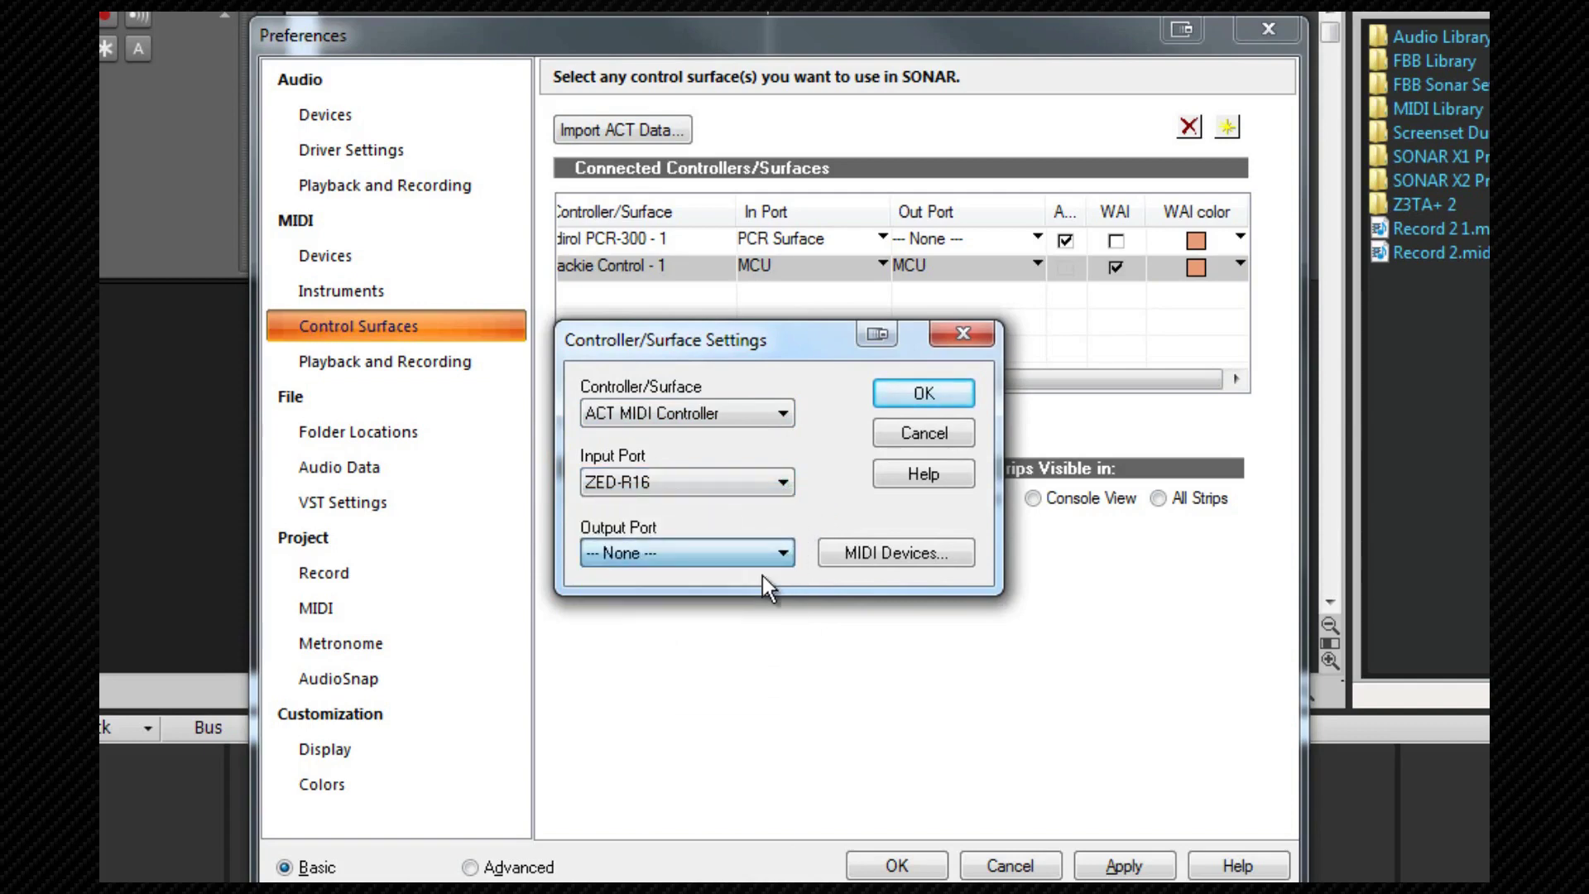
{"action": "left_click", "coordinate": [911, 393]}
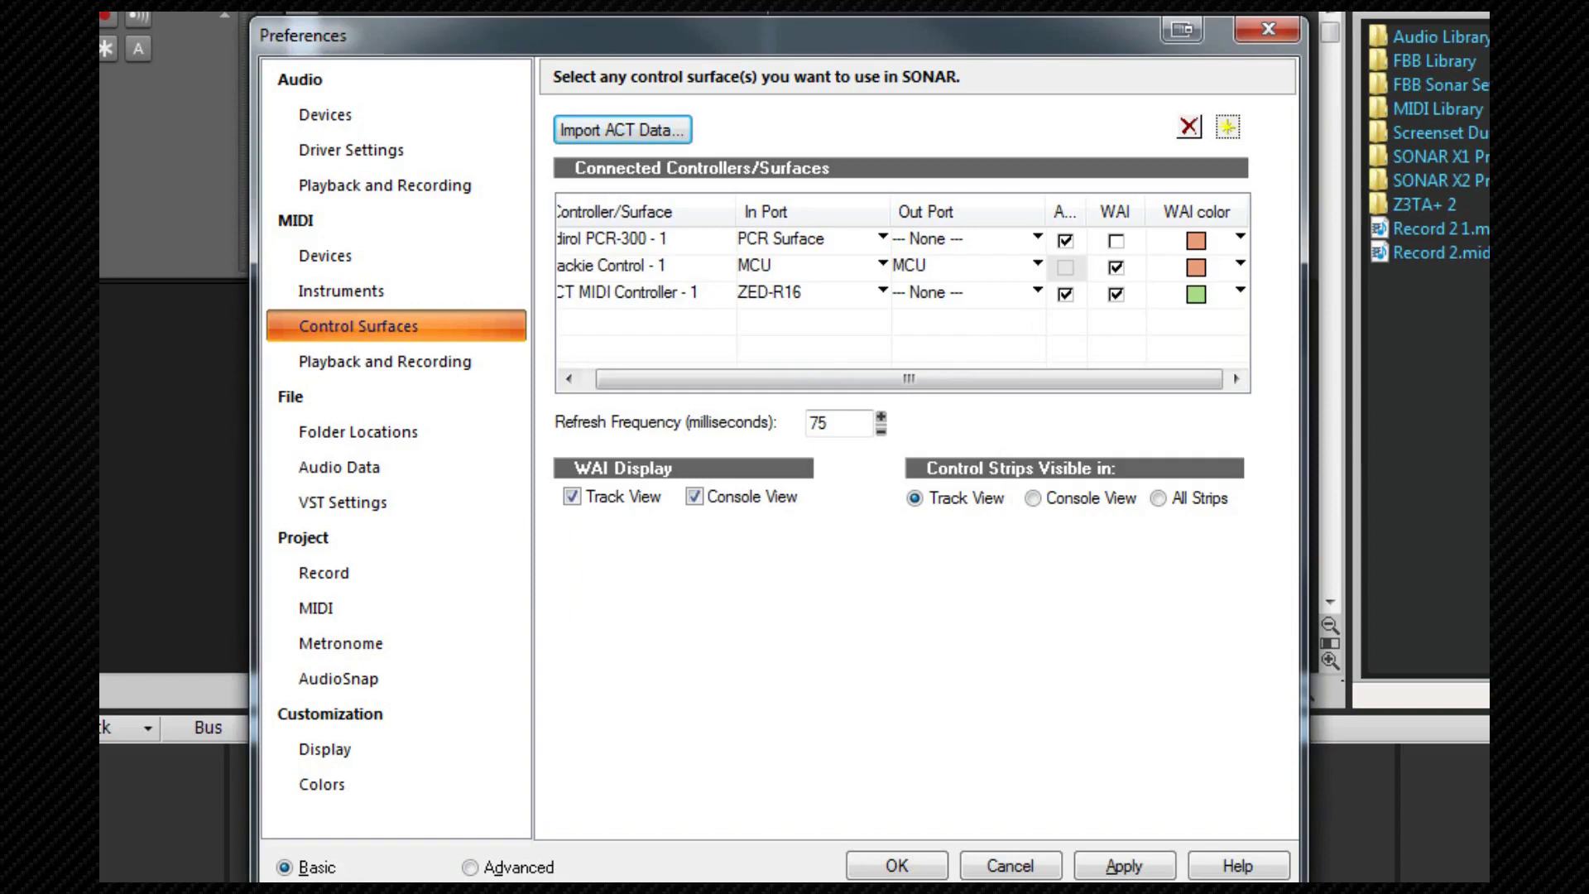
{"action": "left_click", "coordinate": [1118, 295]}
{"action": "left_click", "coordinate": [1116, 295]}
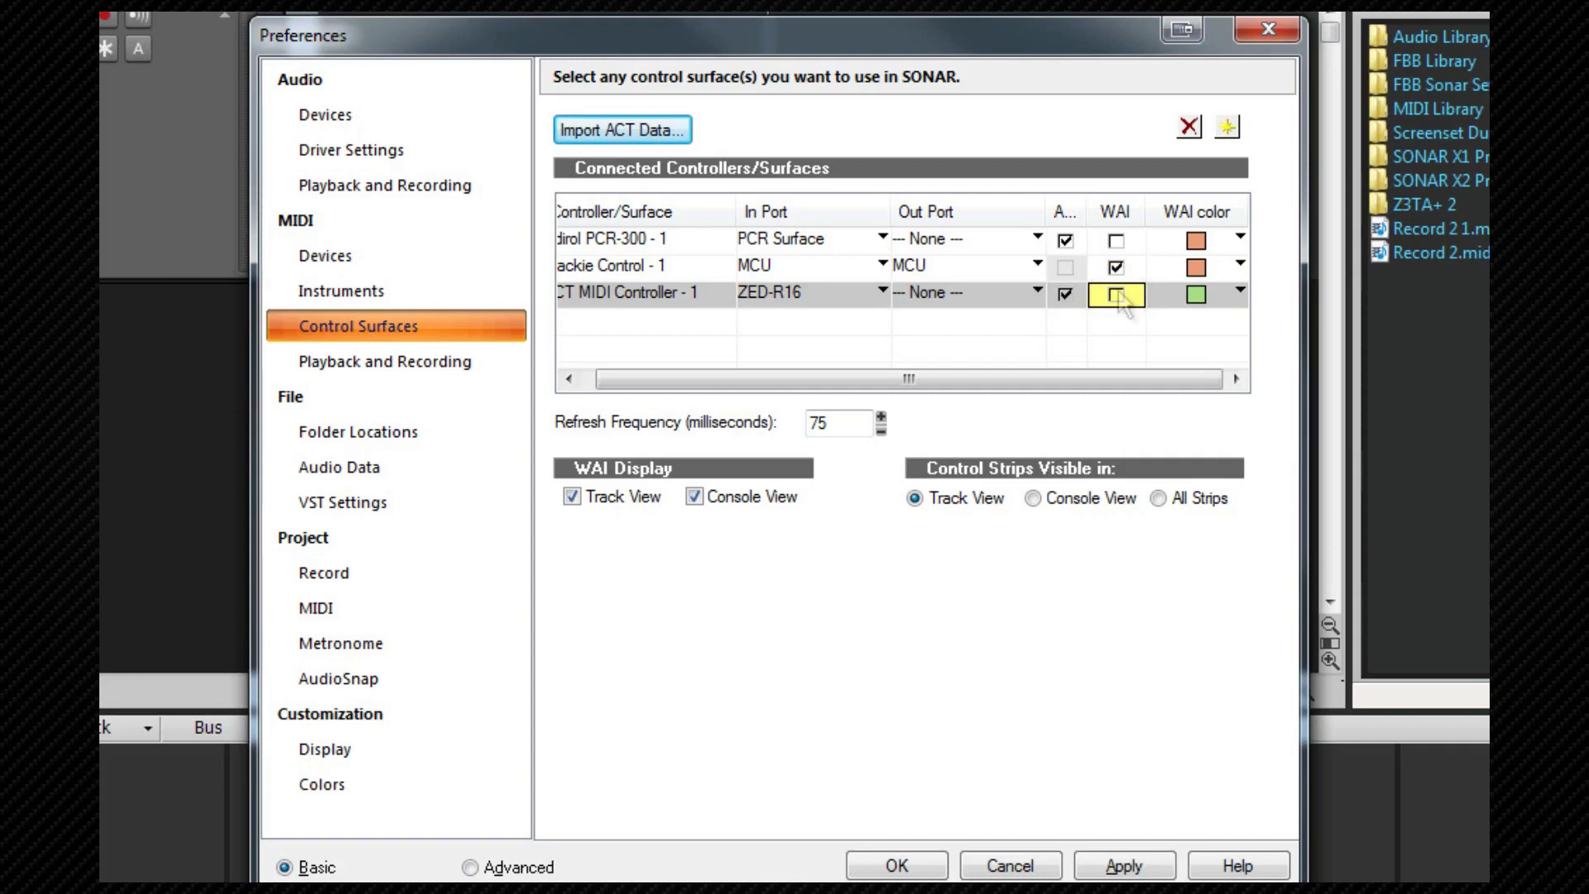
- Add a Cakewalk Generic Surface with output port None and clear its WAI box
{"action": "left_click", "coordinate": [1234, 132]}
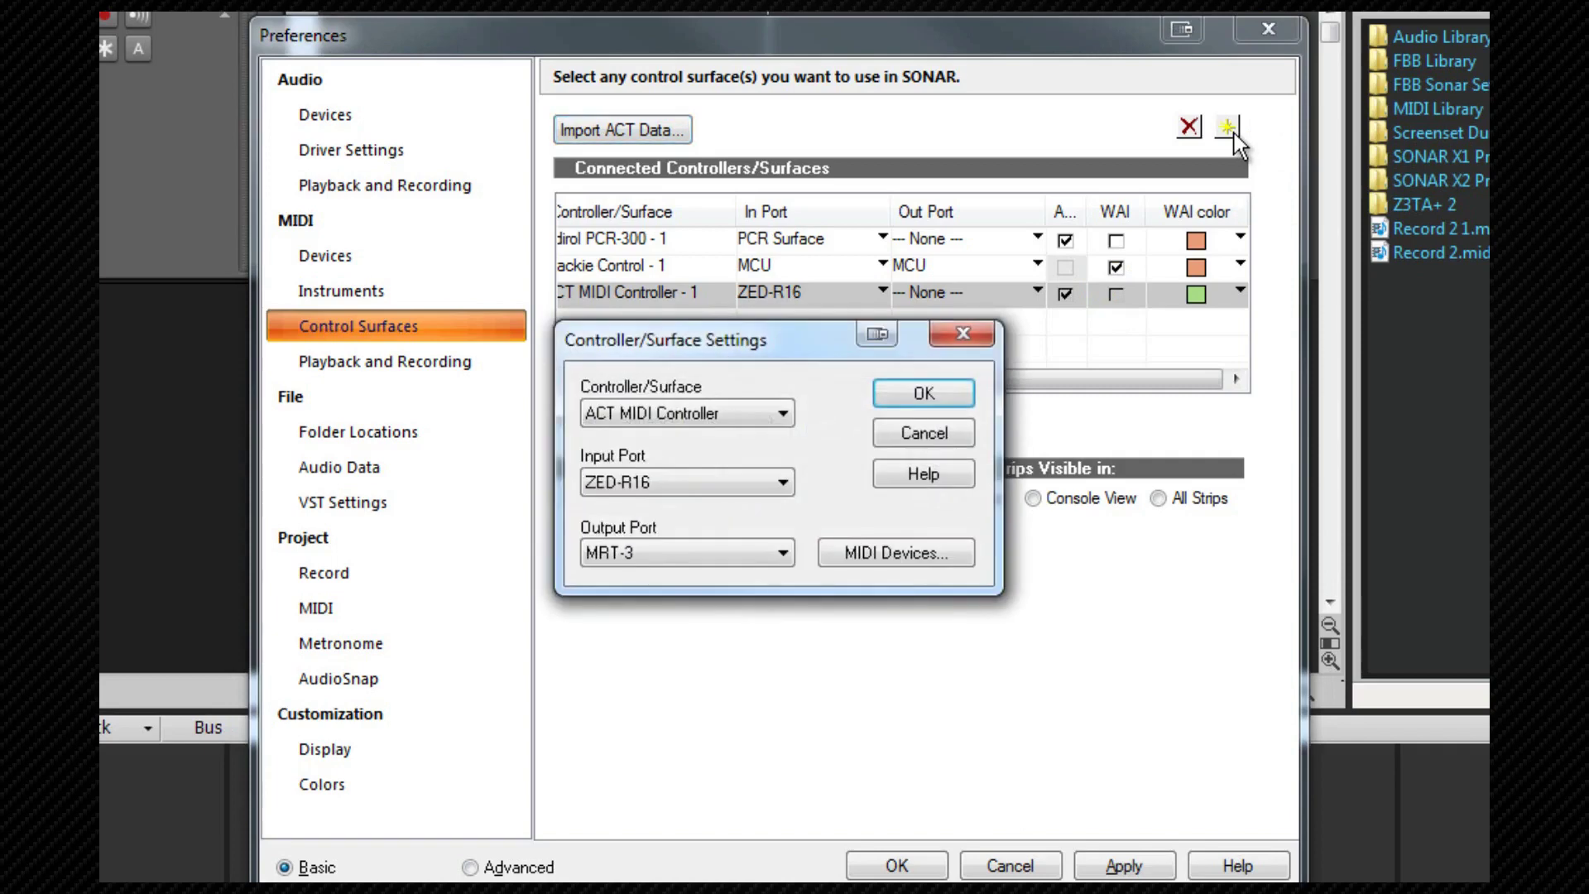
{"action": "left_click", "coordinate": [786, 413]}
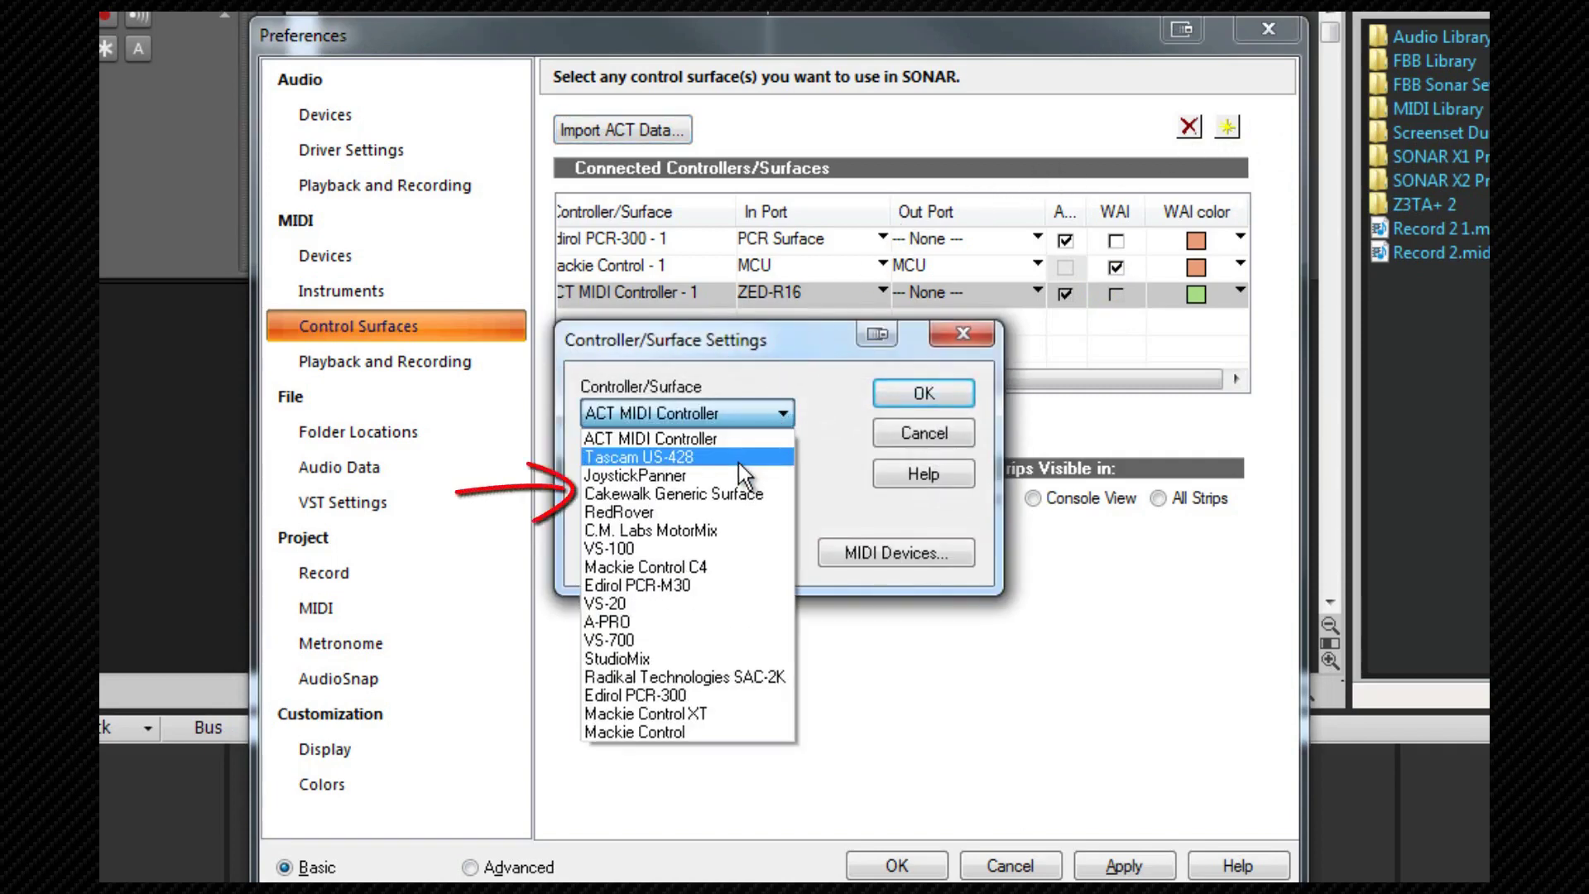
{"action": "left_click", "coordinate": [730, 493]}
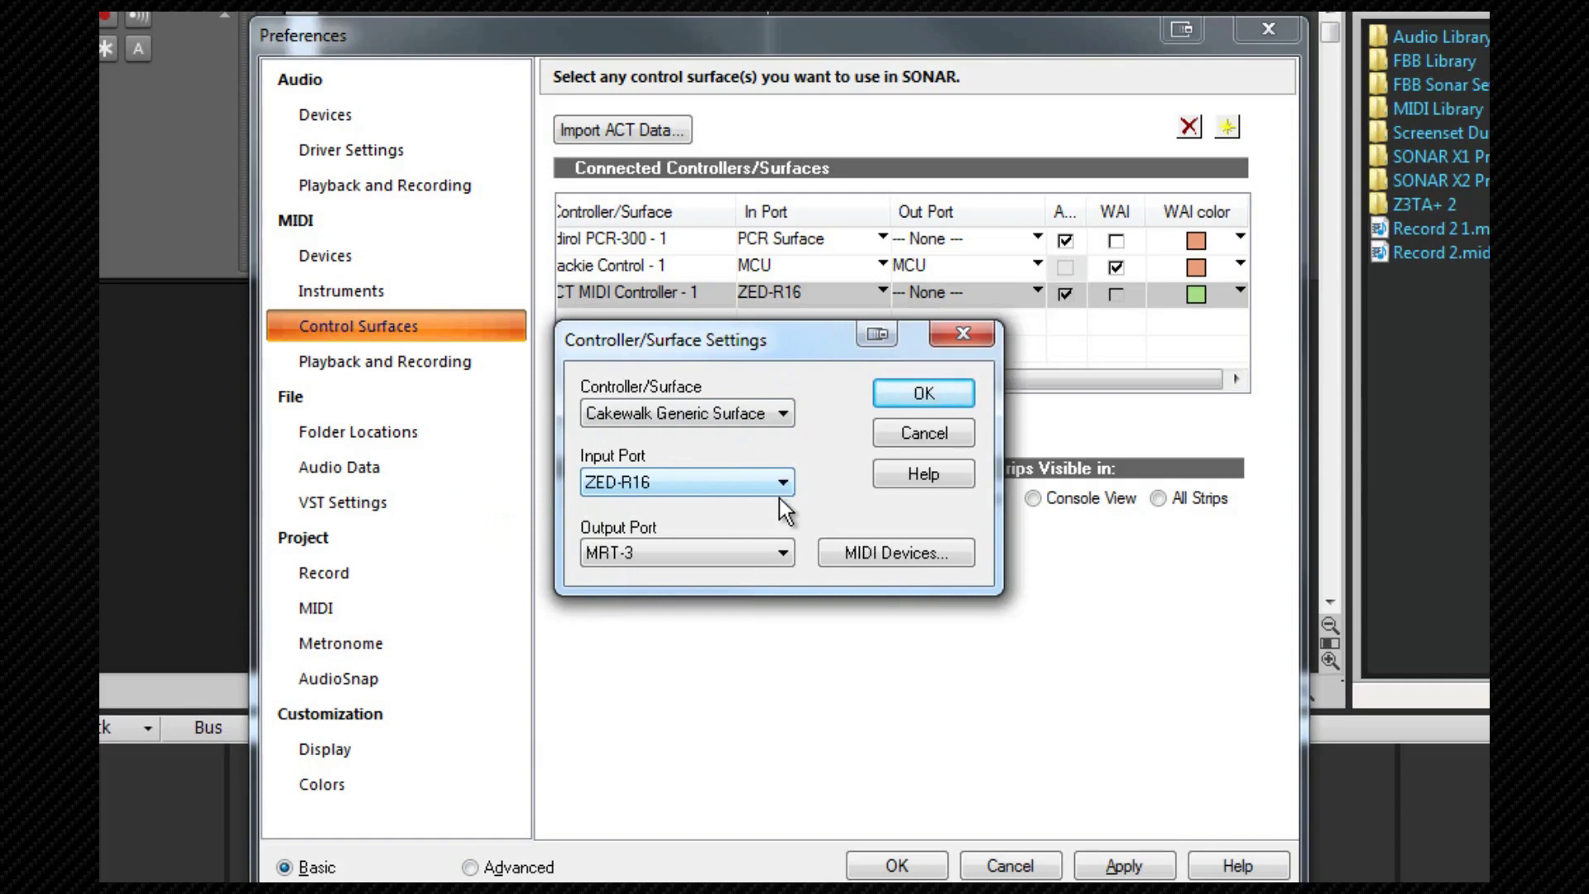
{"action": "left_click", "coordinate": [785, 553]}
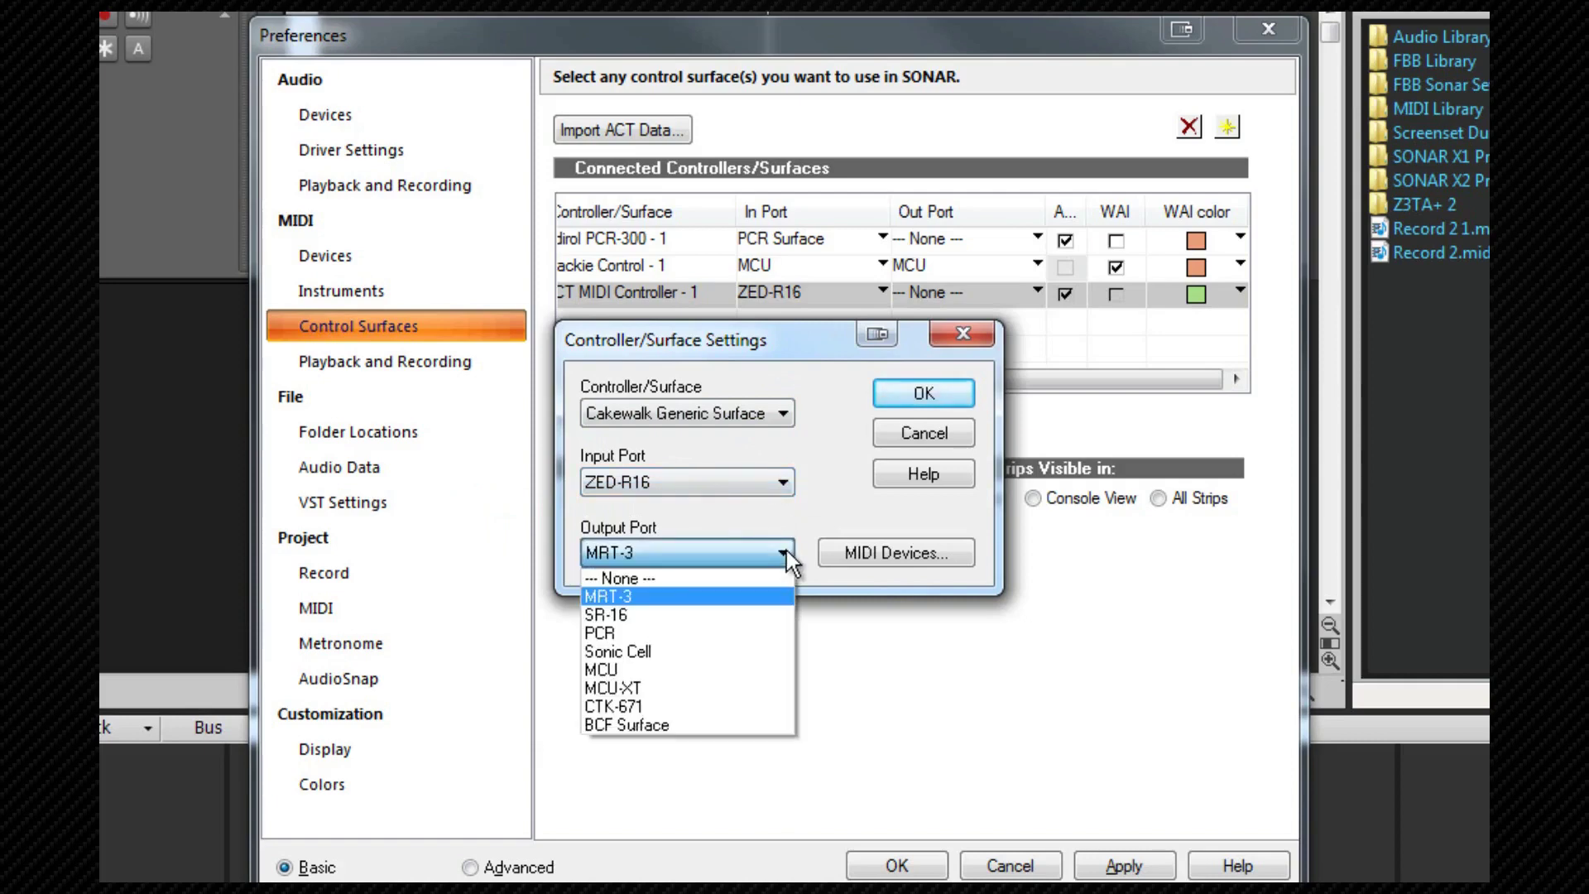
{"action": "left_click", "coordinate": [749, 581]}
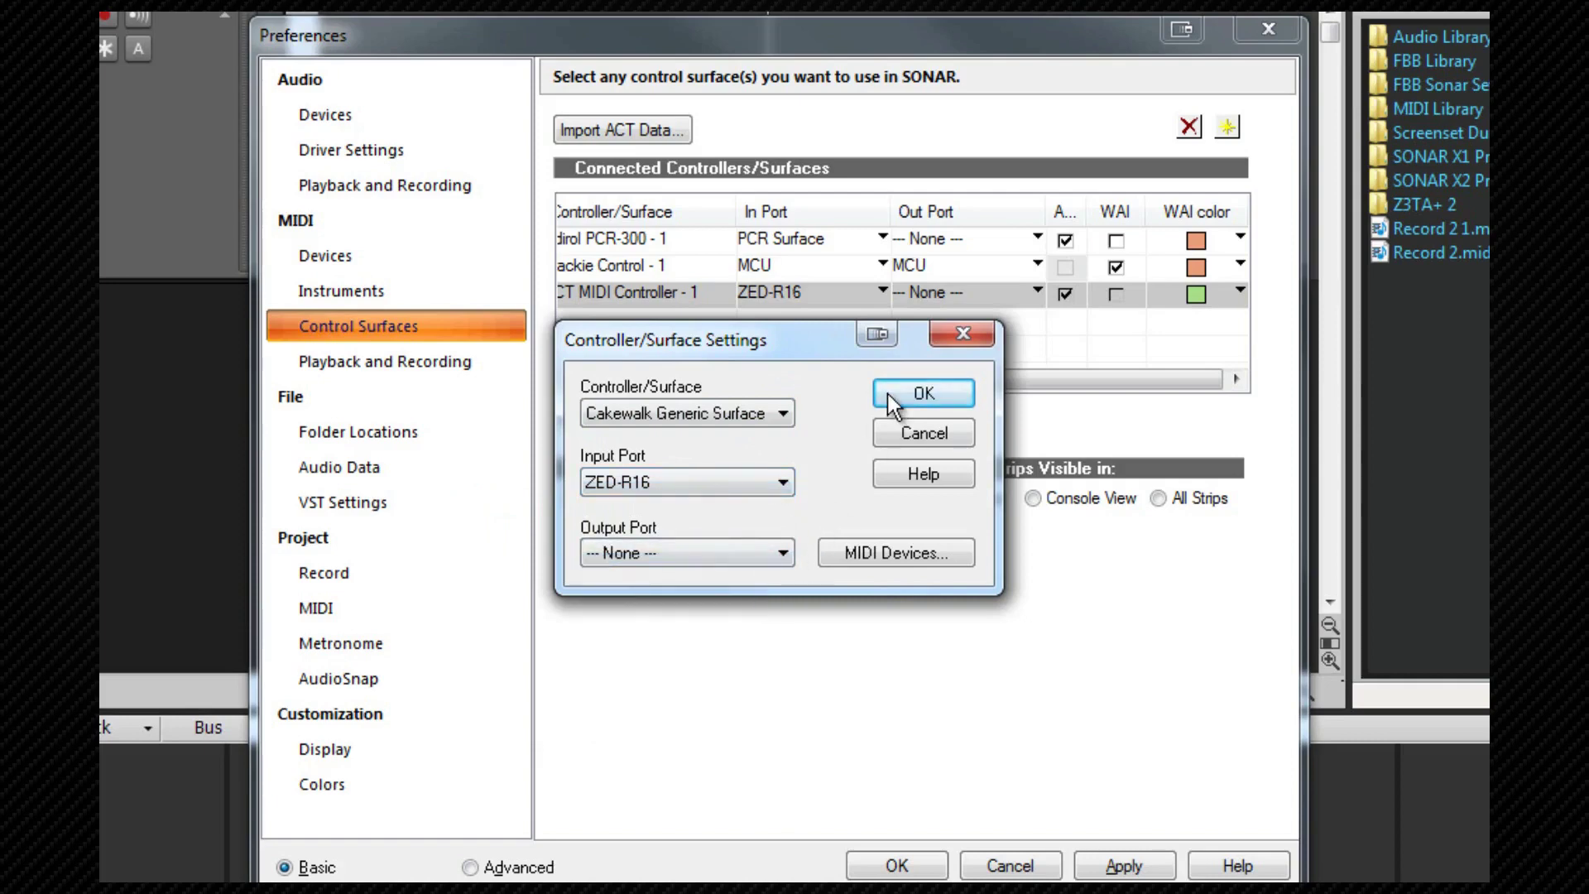
{"action": "left_click", "coordinate": [914, 396]}
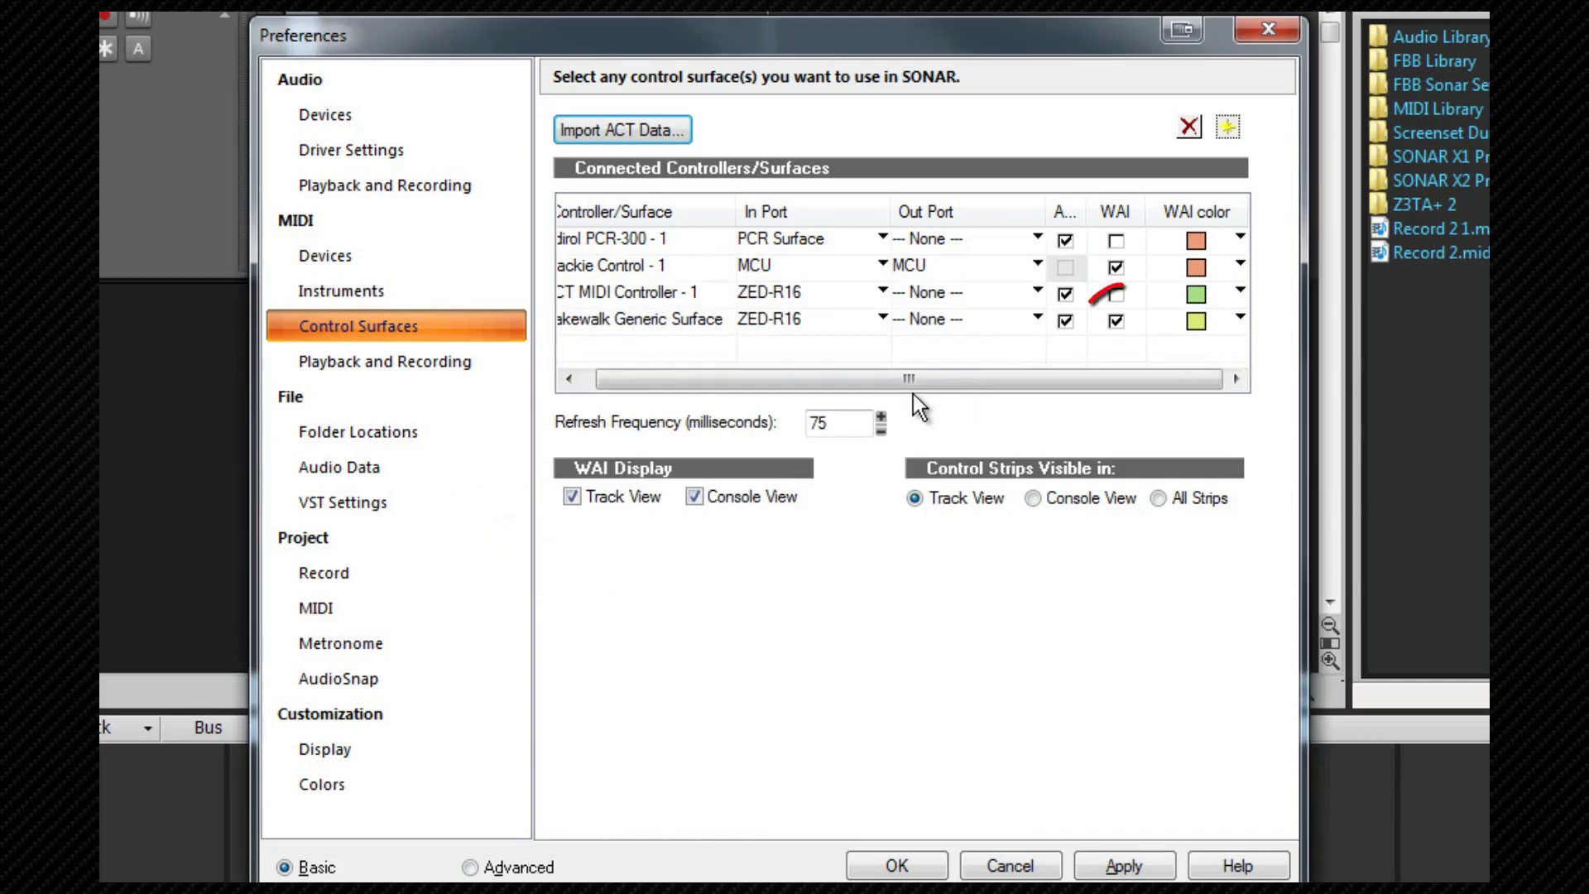
{"action": "left_click", "coordinate": [1116, 322]}
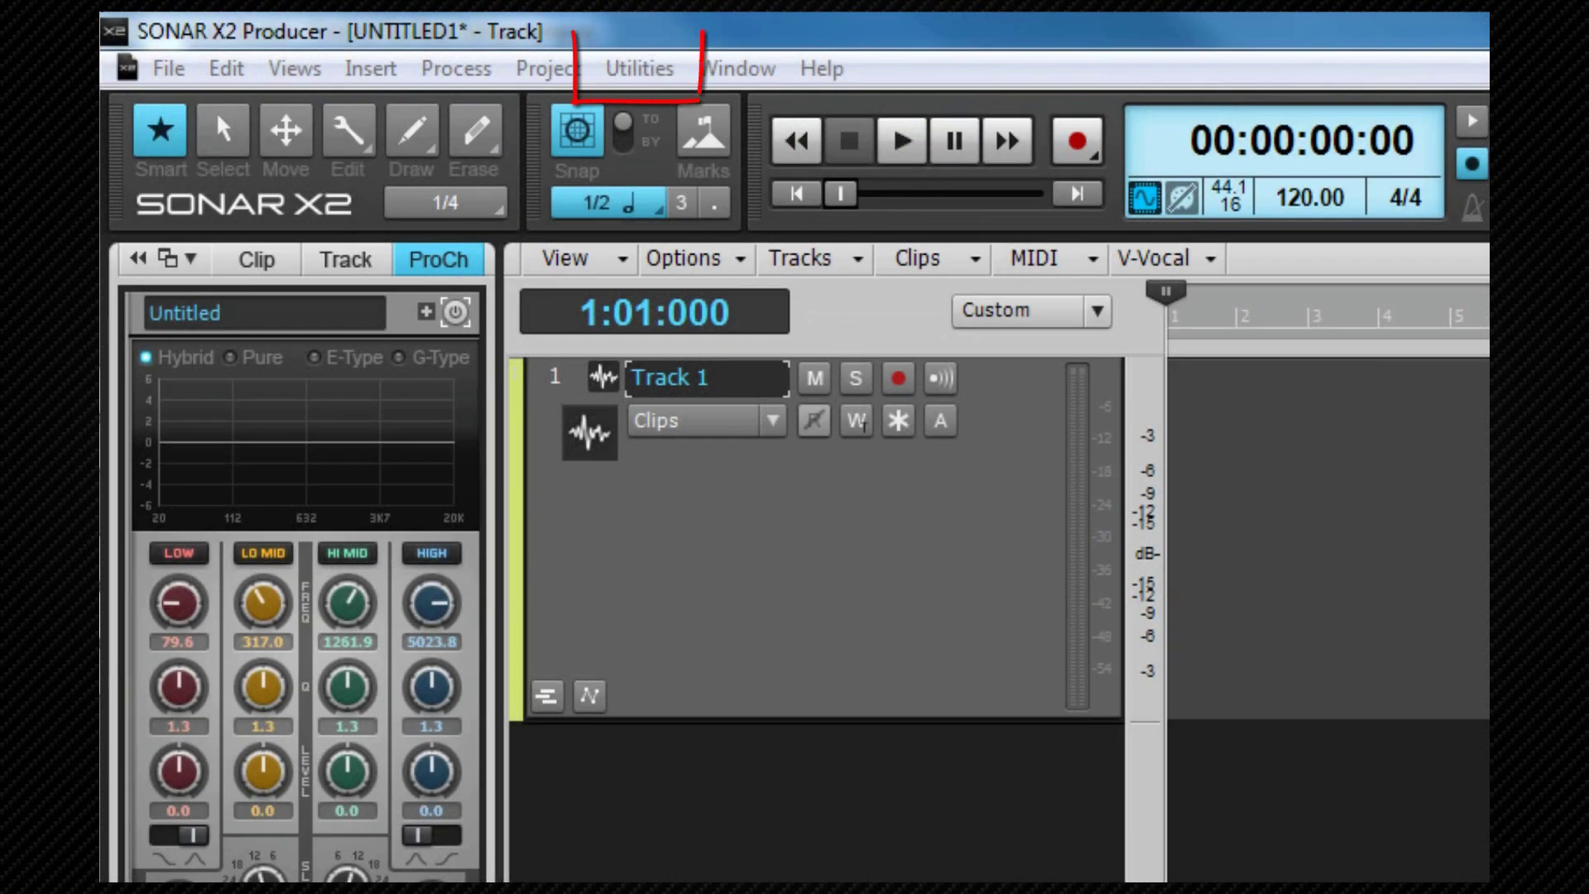
- Open the Mackie Control - 1 settings from the Utilities menu
{"action": "left_click", "coordinate": [351, 40]}
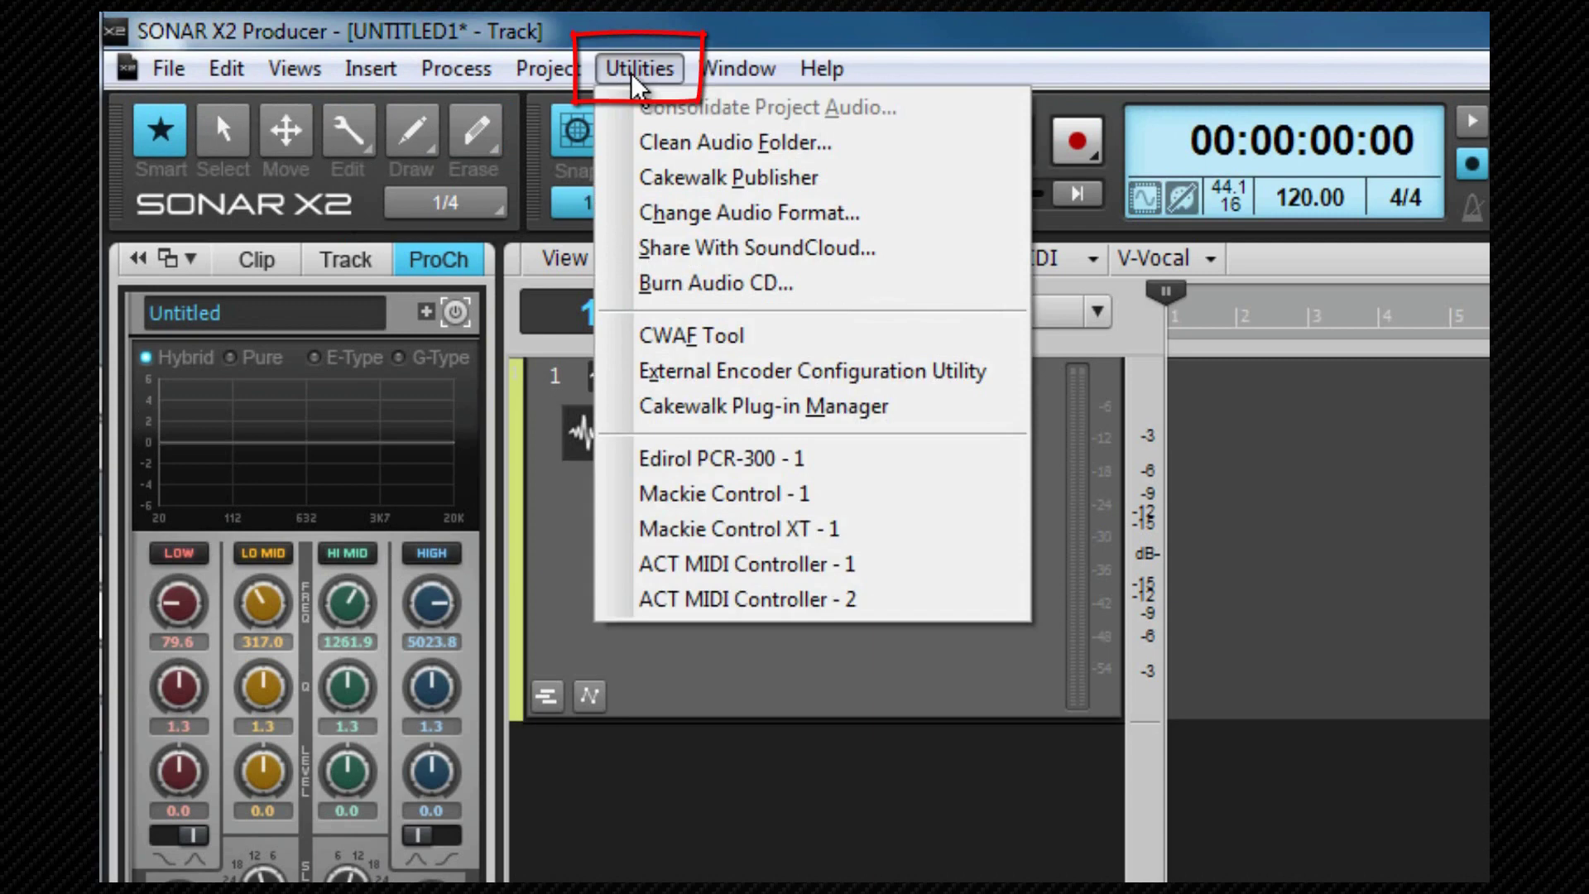
{"action": "left_click", "coordinate": [680, 494]}
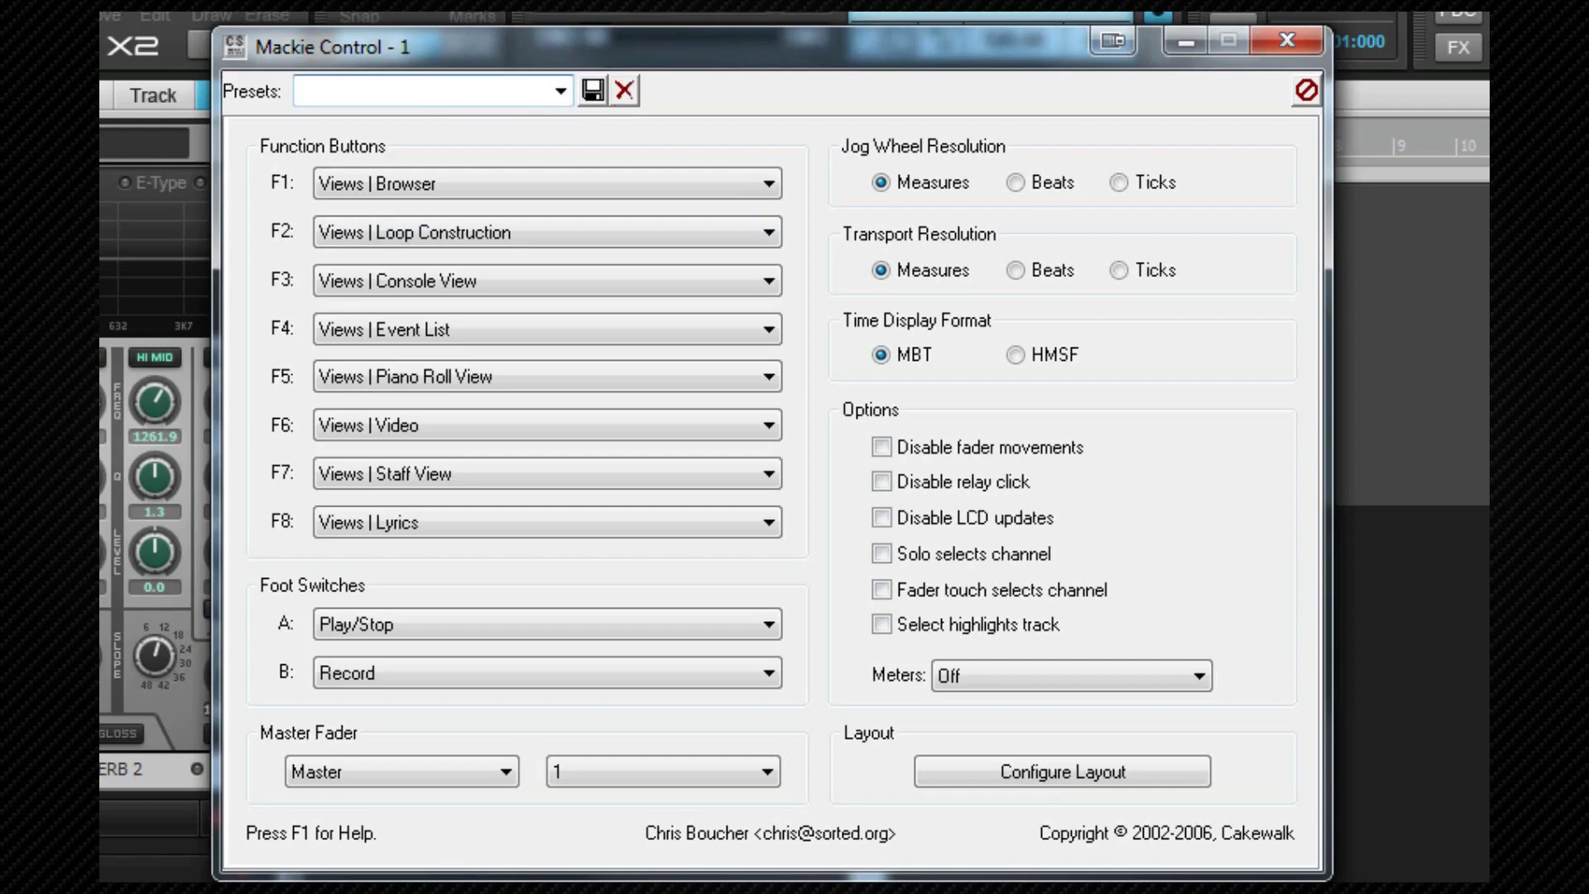
- Close the Mackie Control - 1 dialog to return to the track window
{"action": "left_click", "coordinate": [1278, 38]}
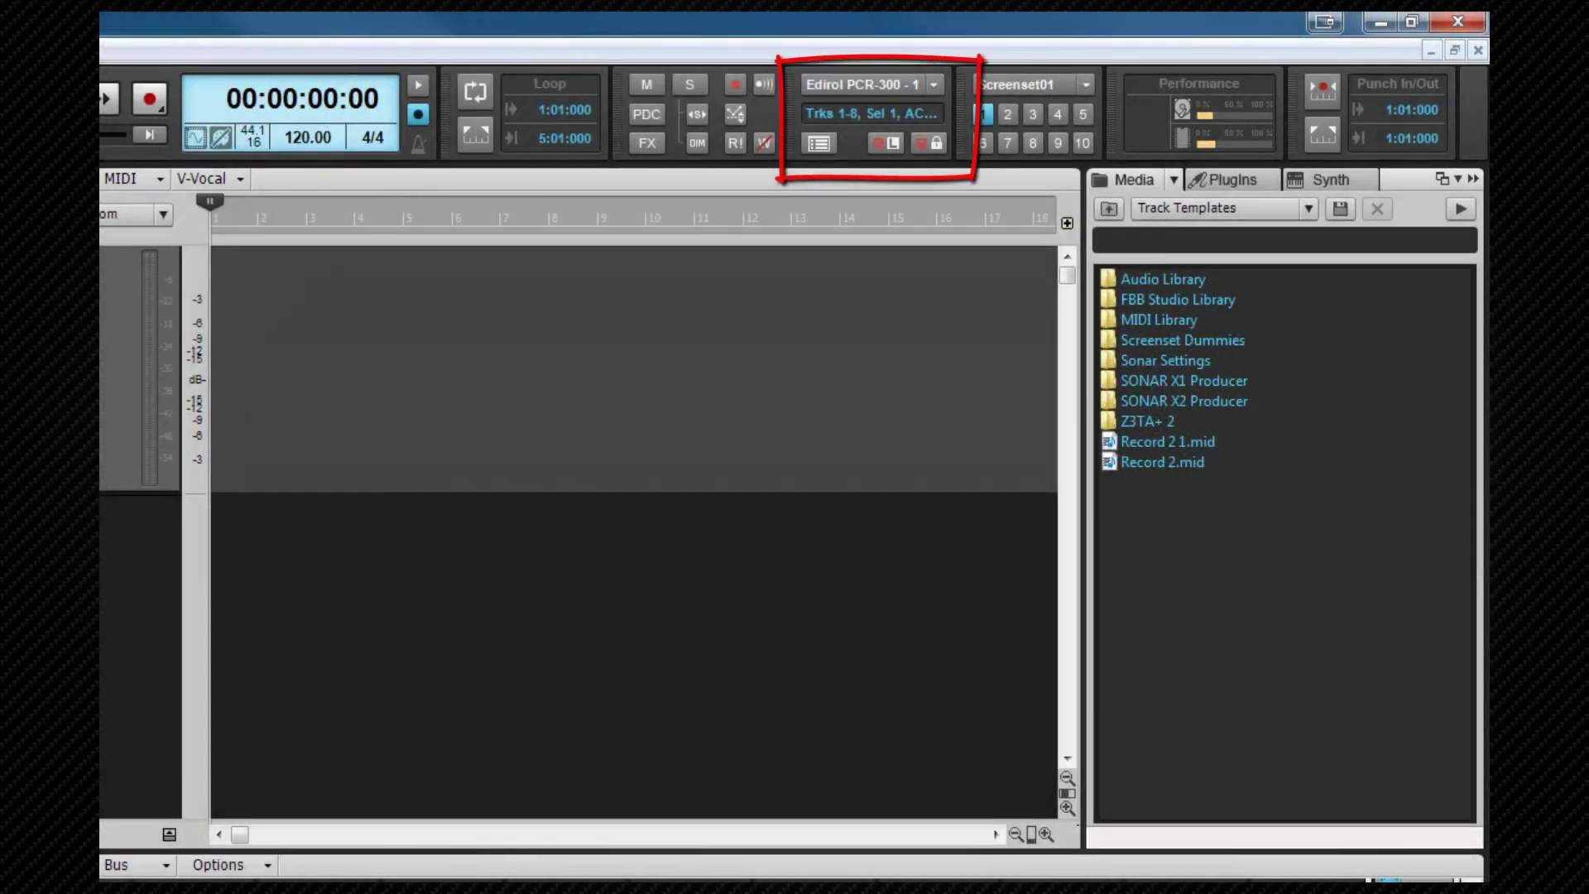
- Point the control bar's ACT module at ACT MIDI Controller - 1 and open its settings
{"action": "right_click", "coordinate": [794, 109]}
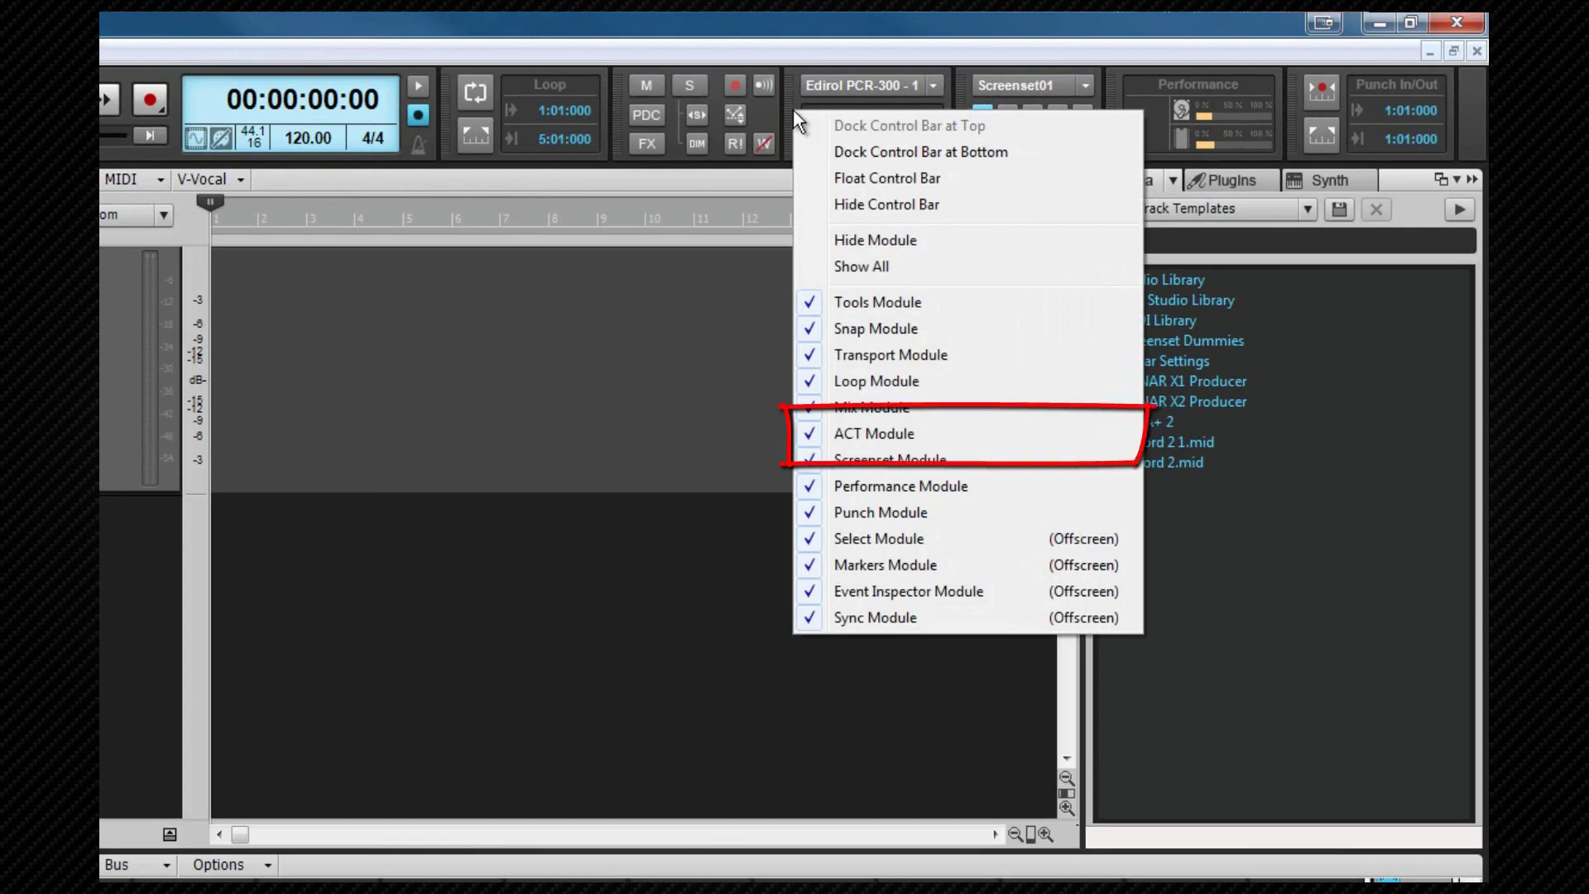
{"action": "key", "text": "Escape"}
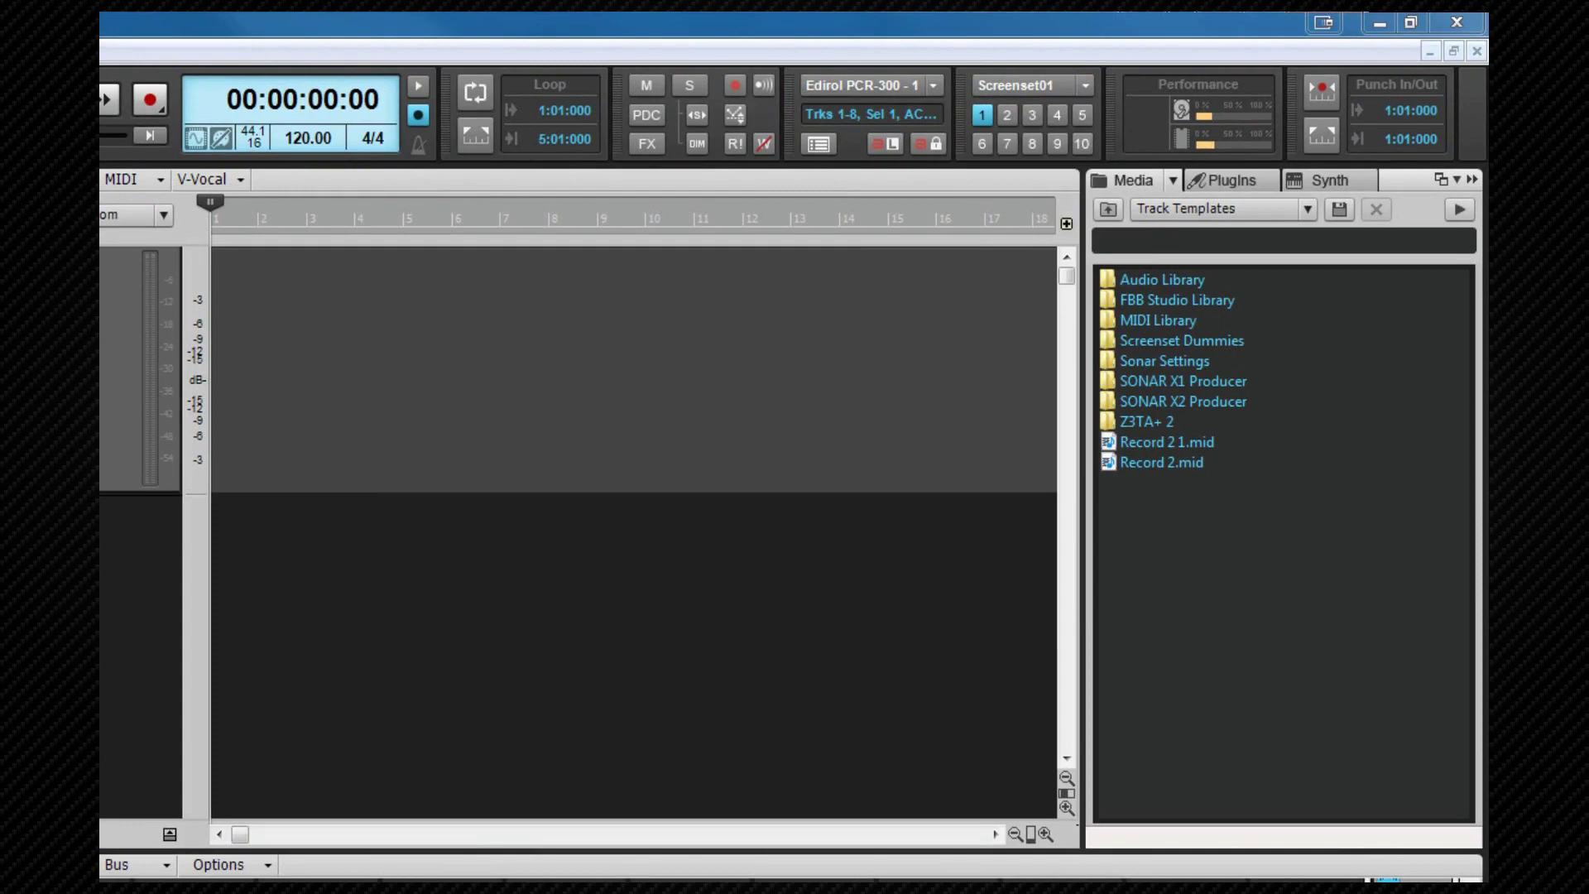
{"action": "left_click", "coordinate": [932, 85]}
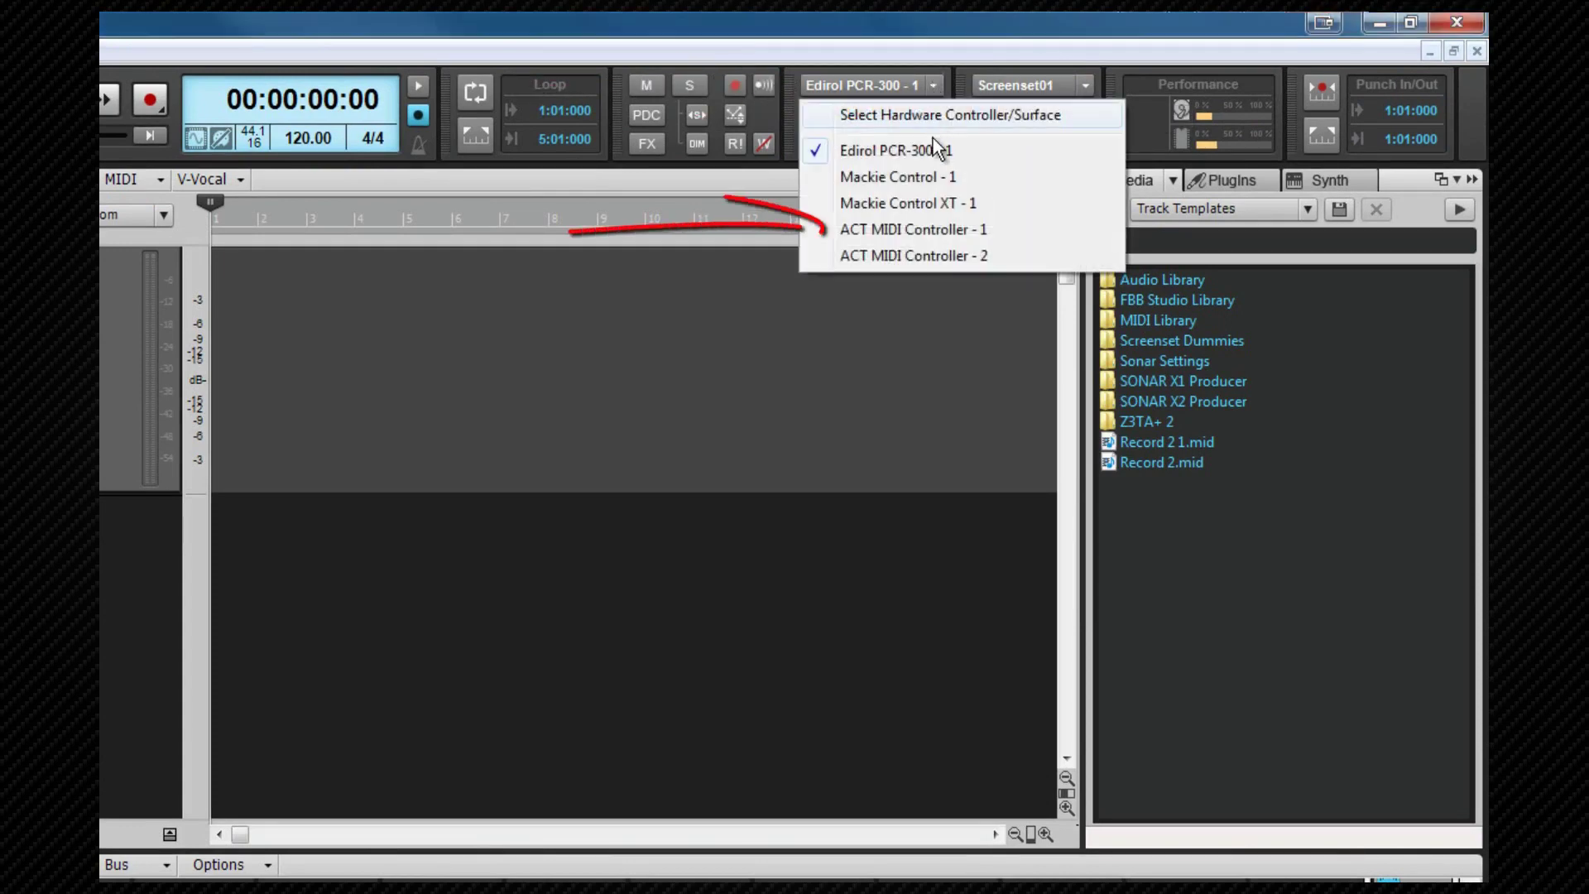
{"action": "left_click", "coordinate": [943, 229]}
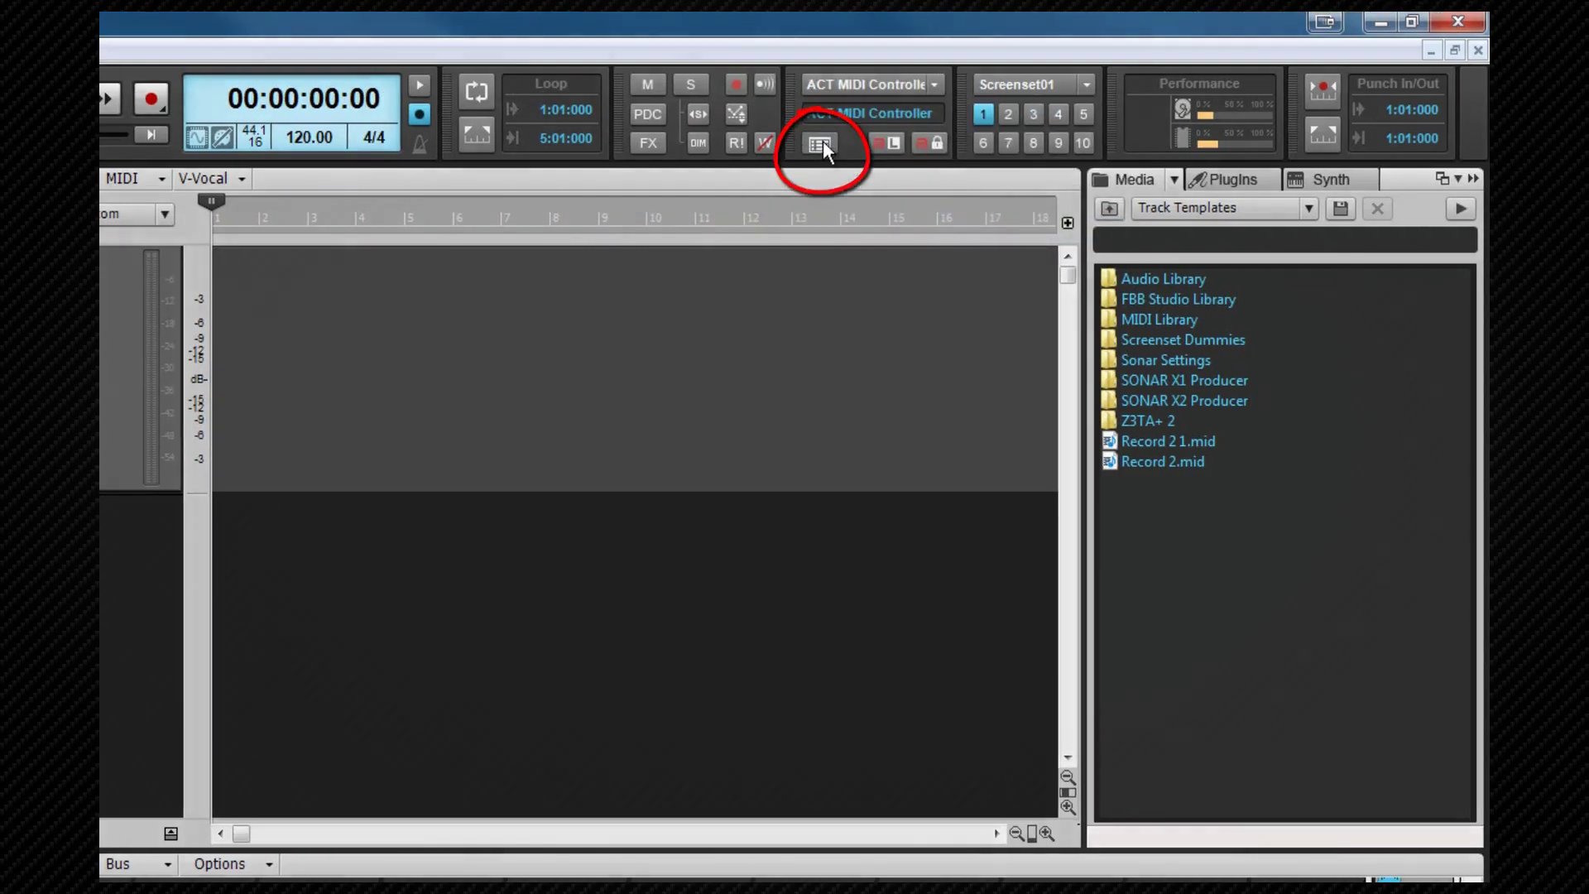
{"action": "left_click", "coordinate": [821, 142]}
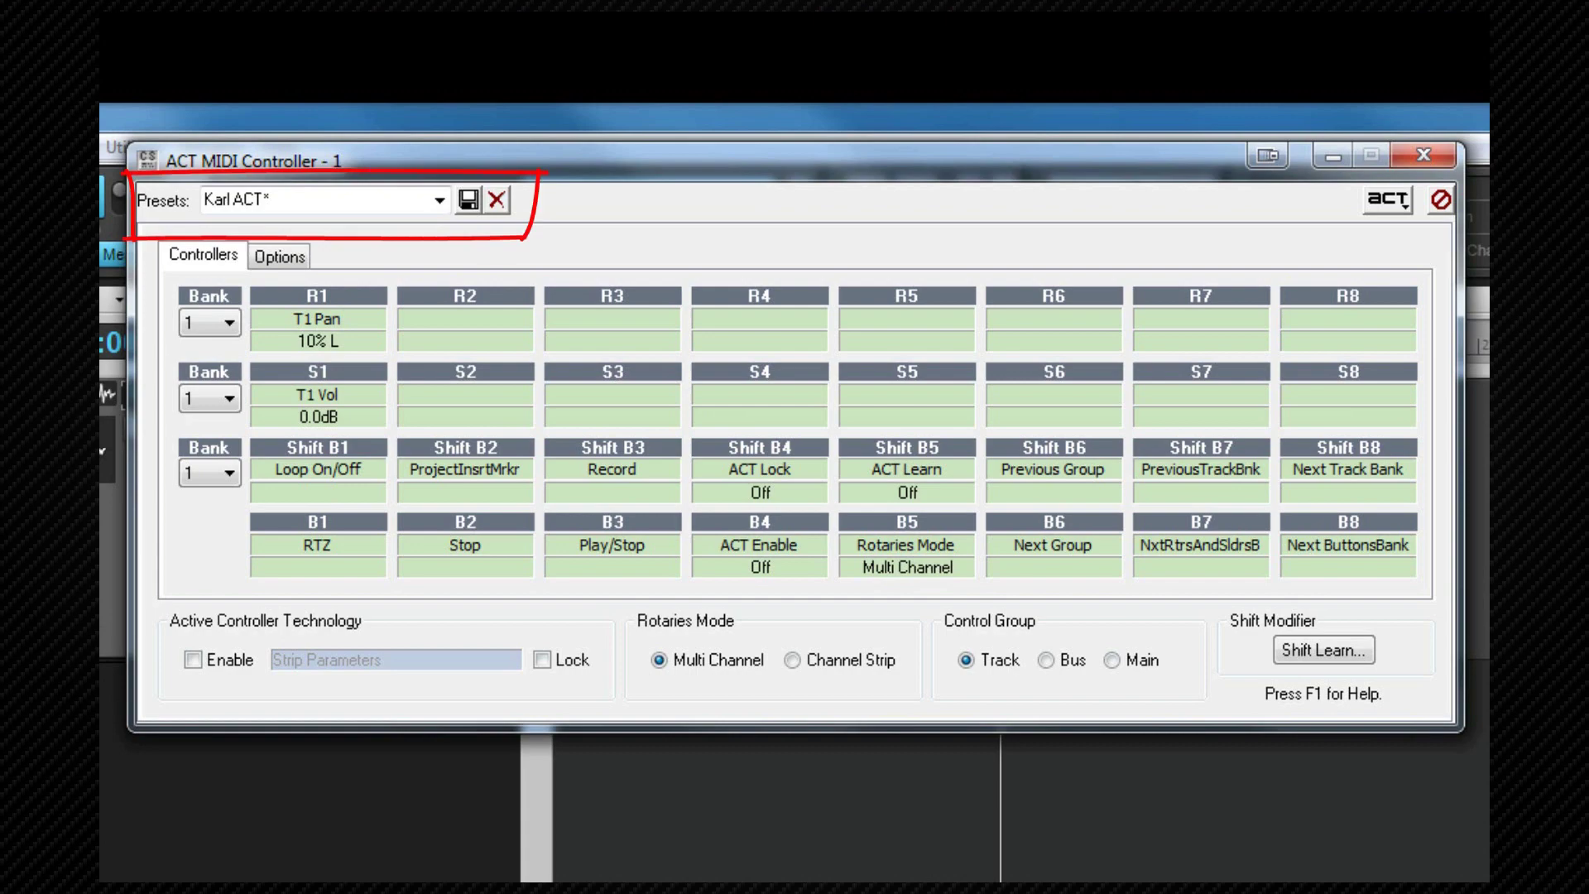
- Keep the Karl ACT preset selected in the controller's Presets list
{"action": "left_click", "coordinate": [440, 200]}
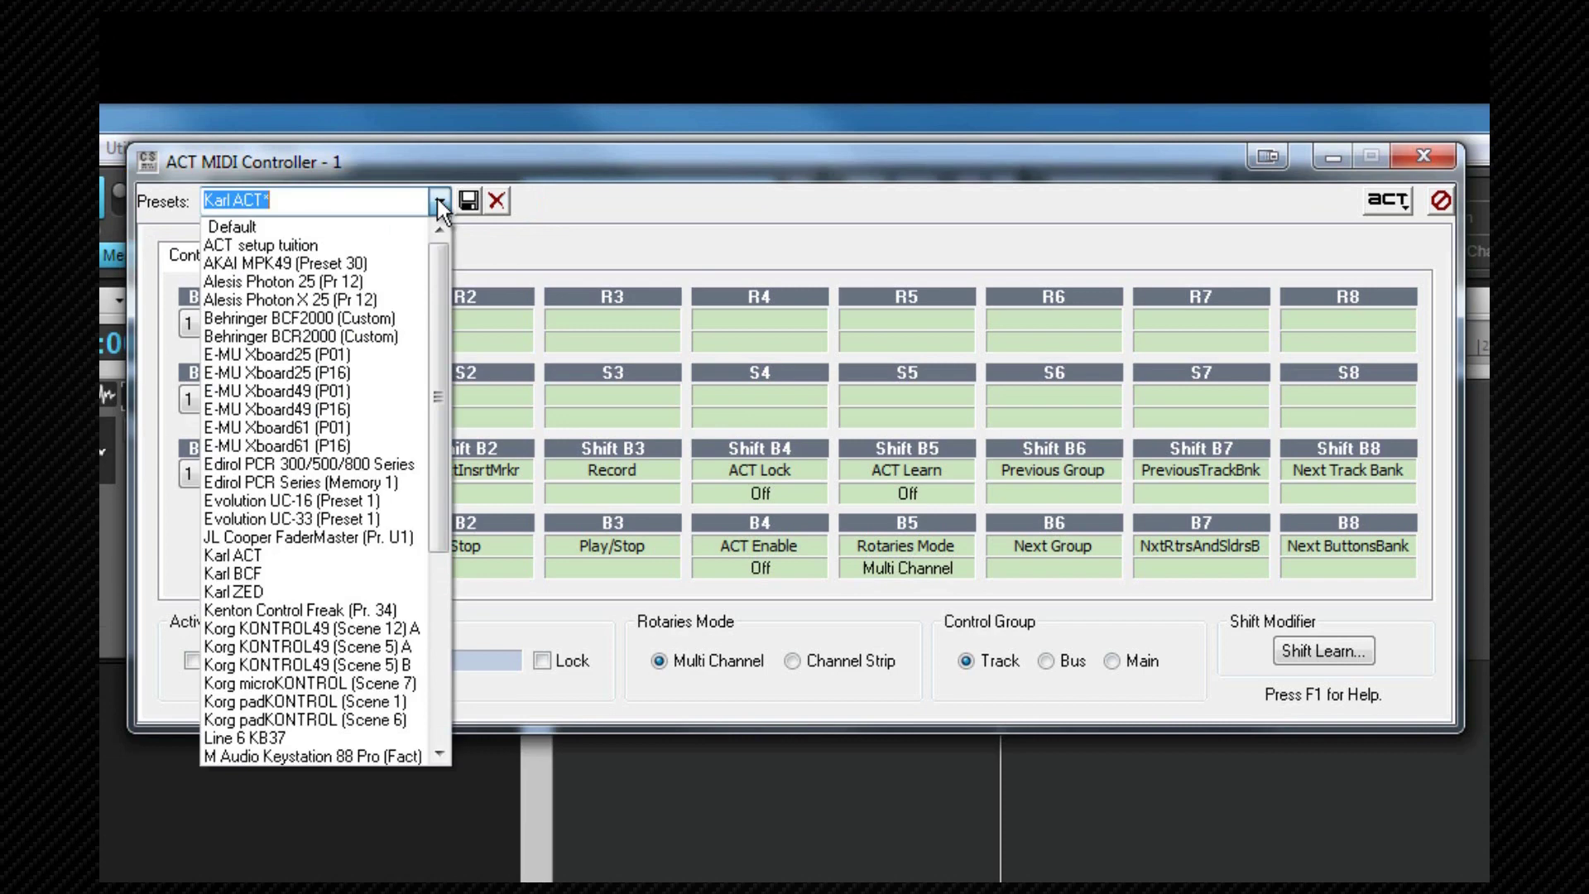
{"action": "left_click", "coordinate": [438, 199]}
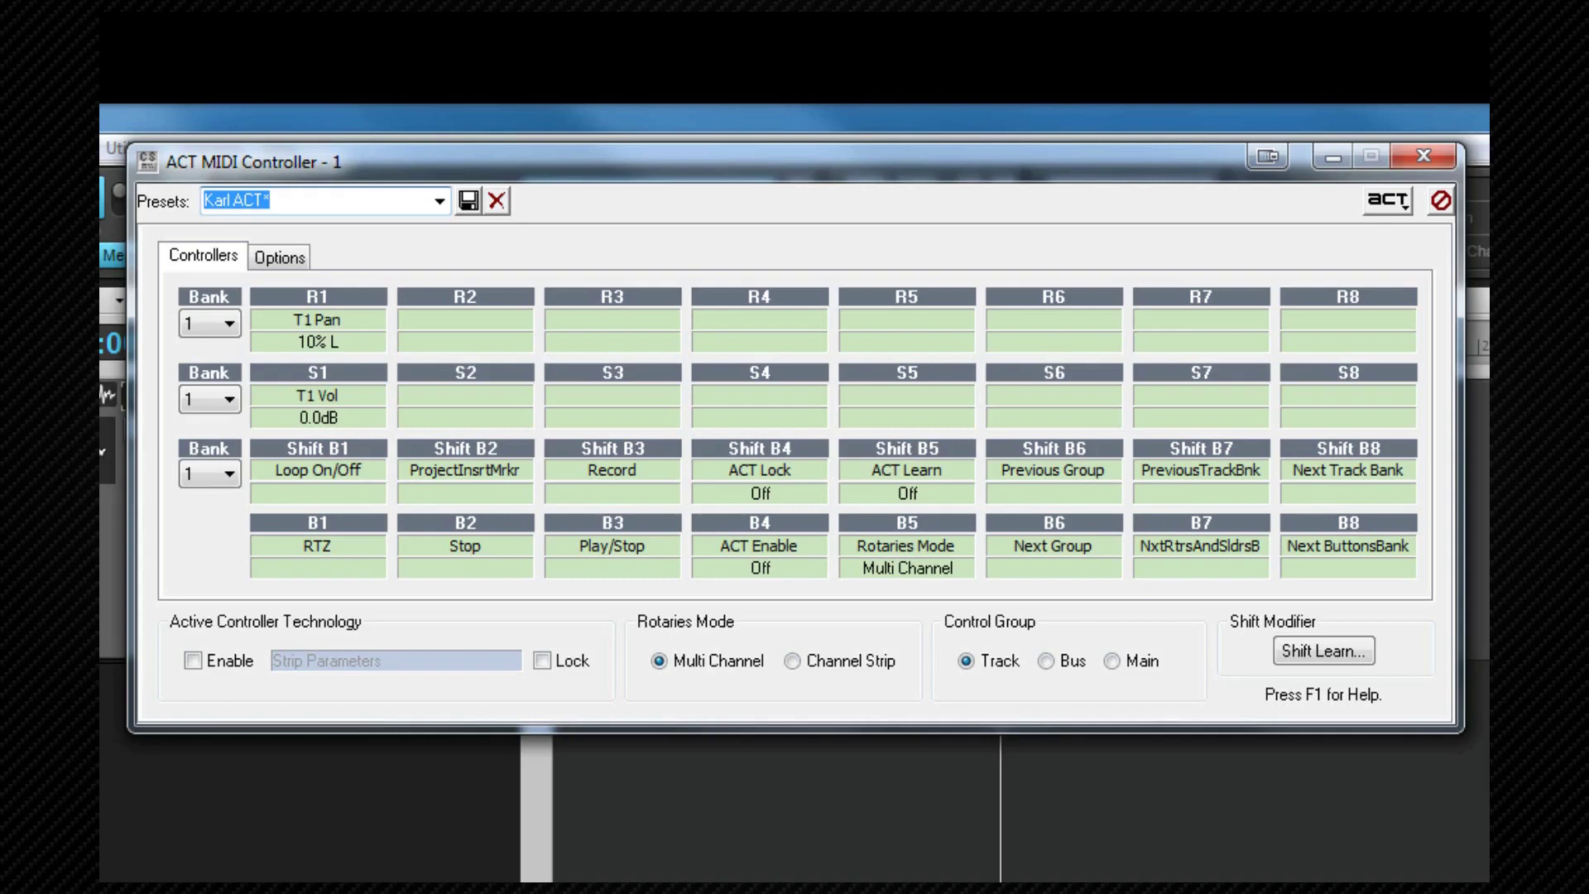
- MIDI-learn rotary R1 as track 1 pan and the shift button, then enable ACT
{"action": "left_click", "coordinate": [297, 341]}
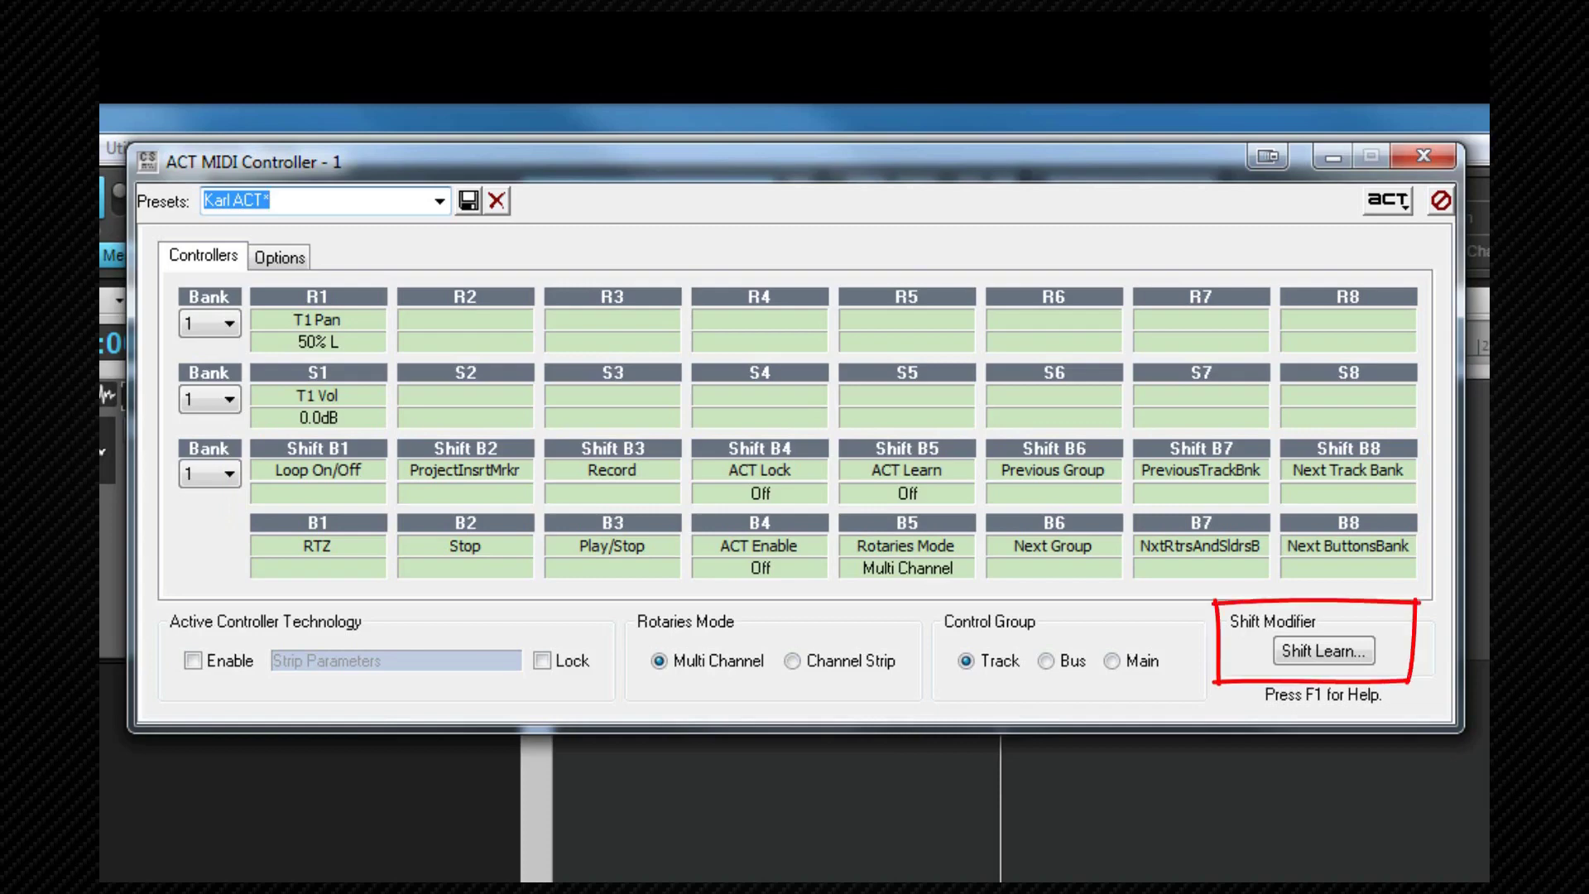
{"action": "left_click", "coordinate": [1300, 651]}
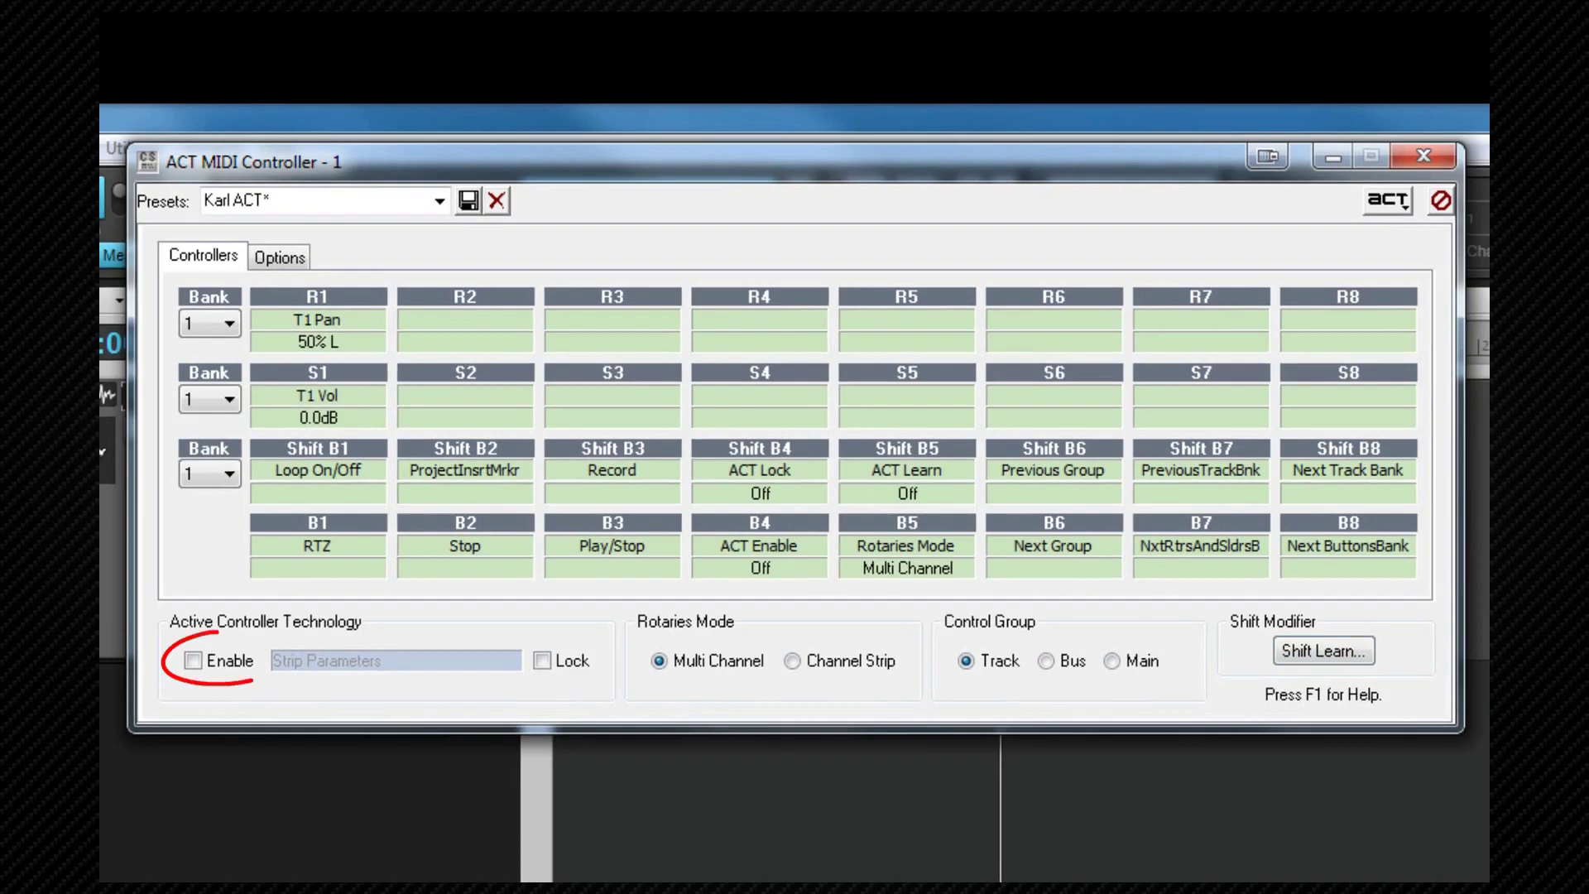
{"action": "left_click", "coordinate": [195, 660]}
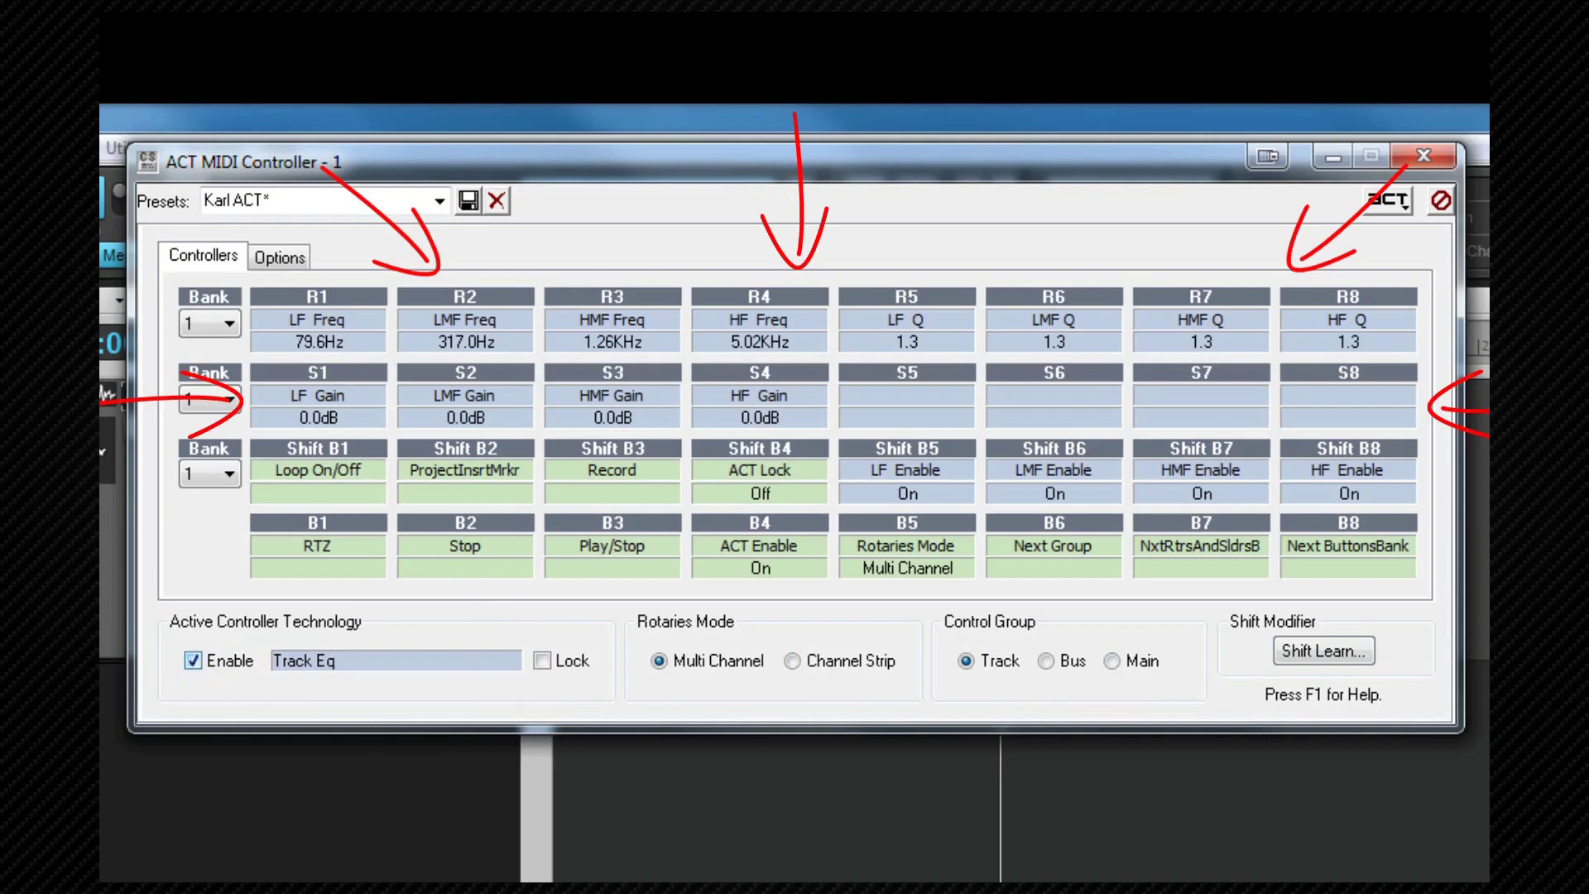
- Show the Options page, with rotaries set to Pan and sliders to Vol
{"action": "left_click", "coordinate": [280, 255]}
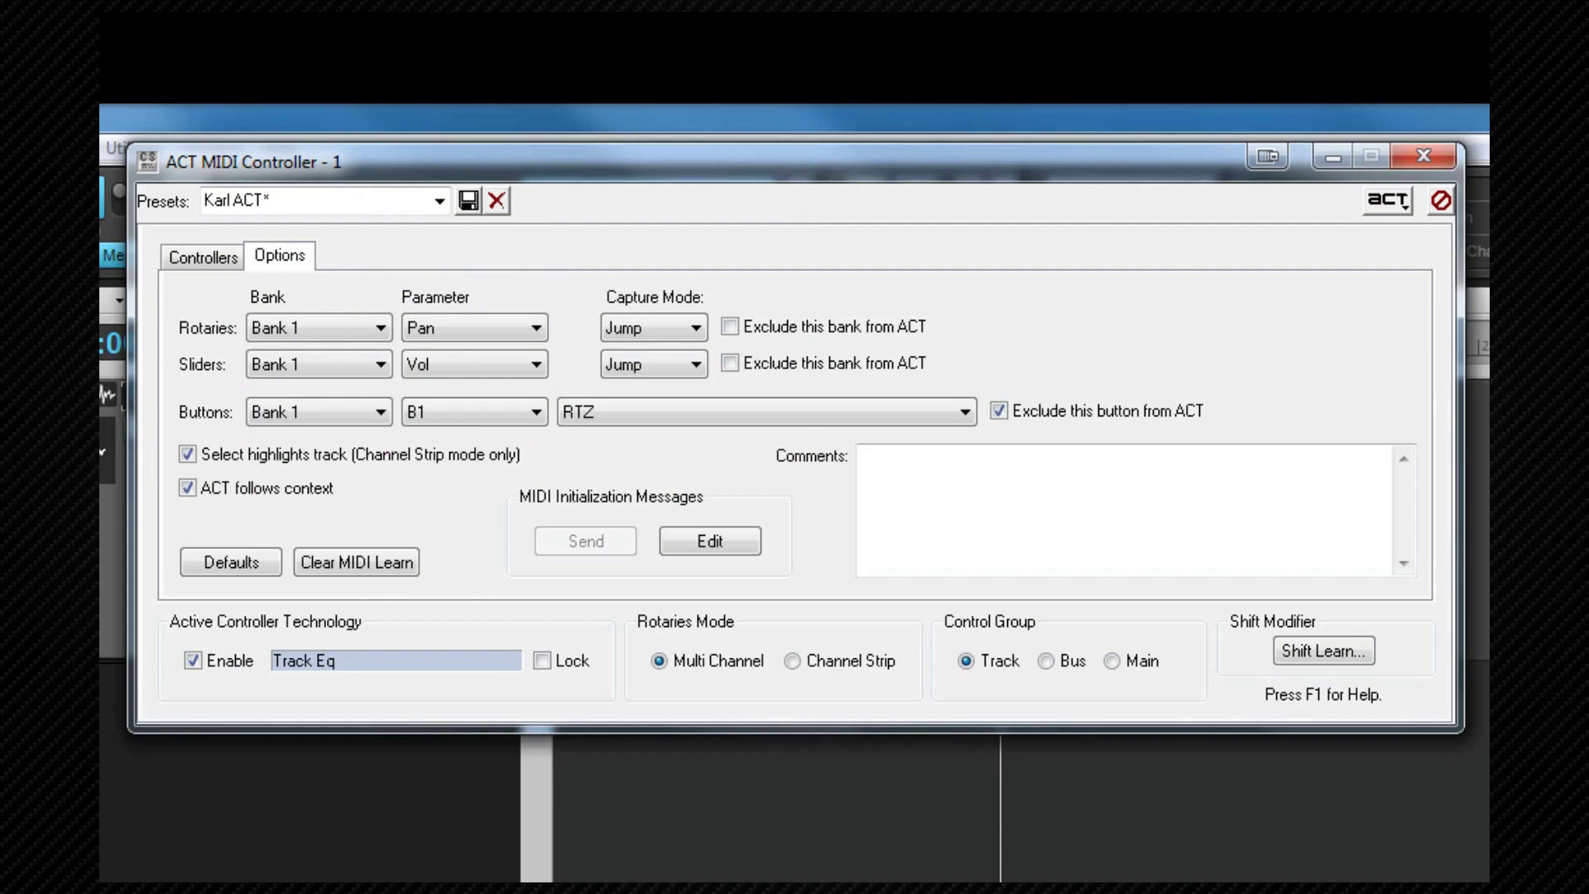
{"action": "left_click", "coordinate": [1000, 412]}
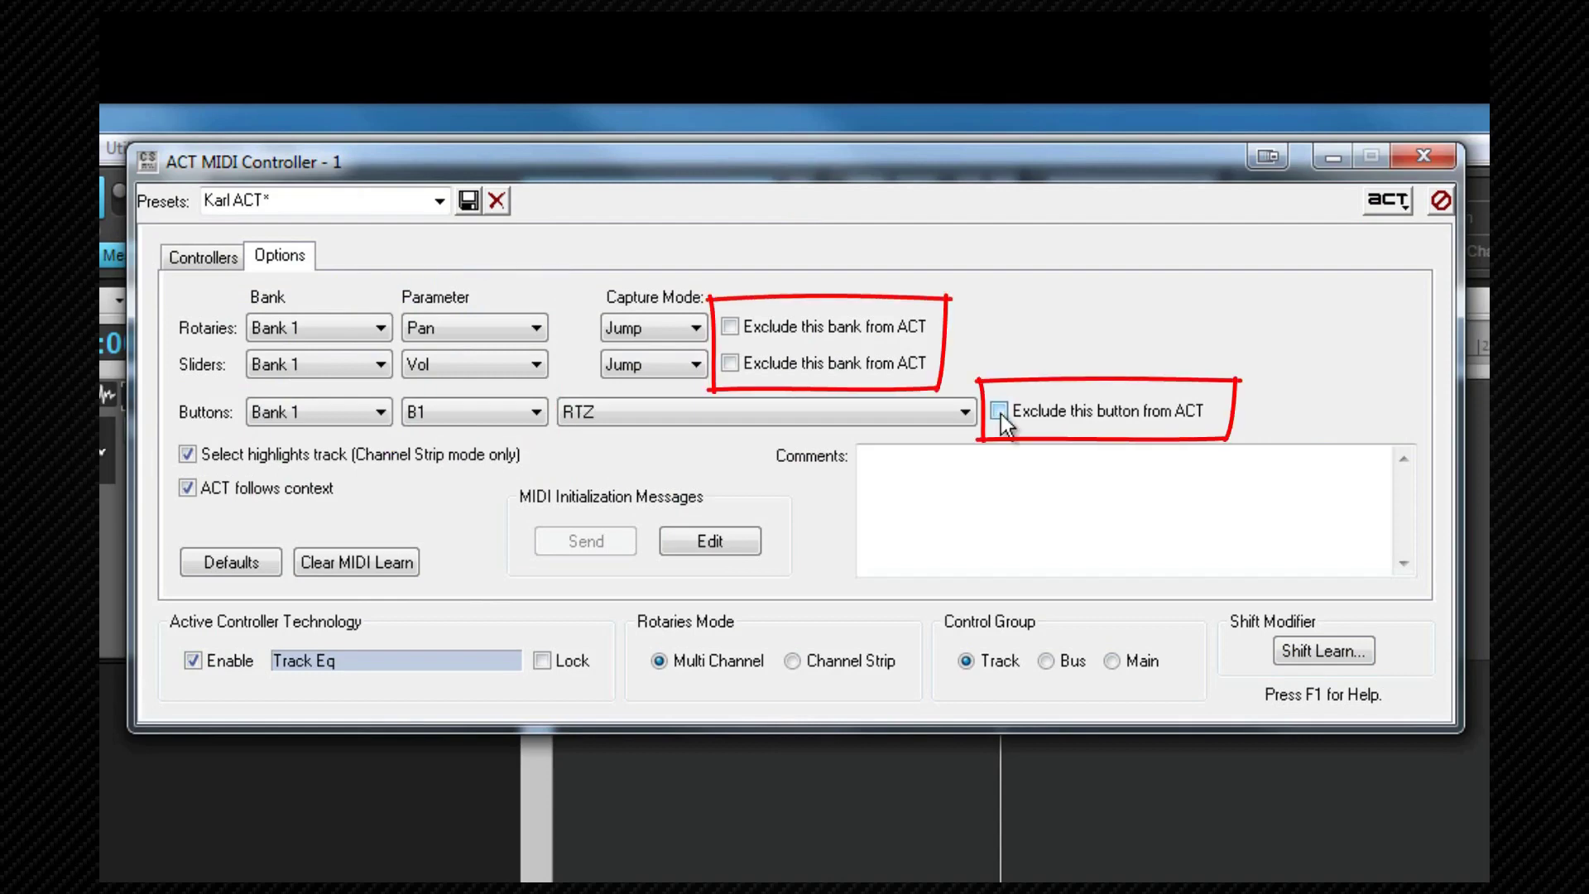
{"action": "left_click", "coordinate": [999, 411]}
{"action": "left_click", "coordinate": [382, 327]}
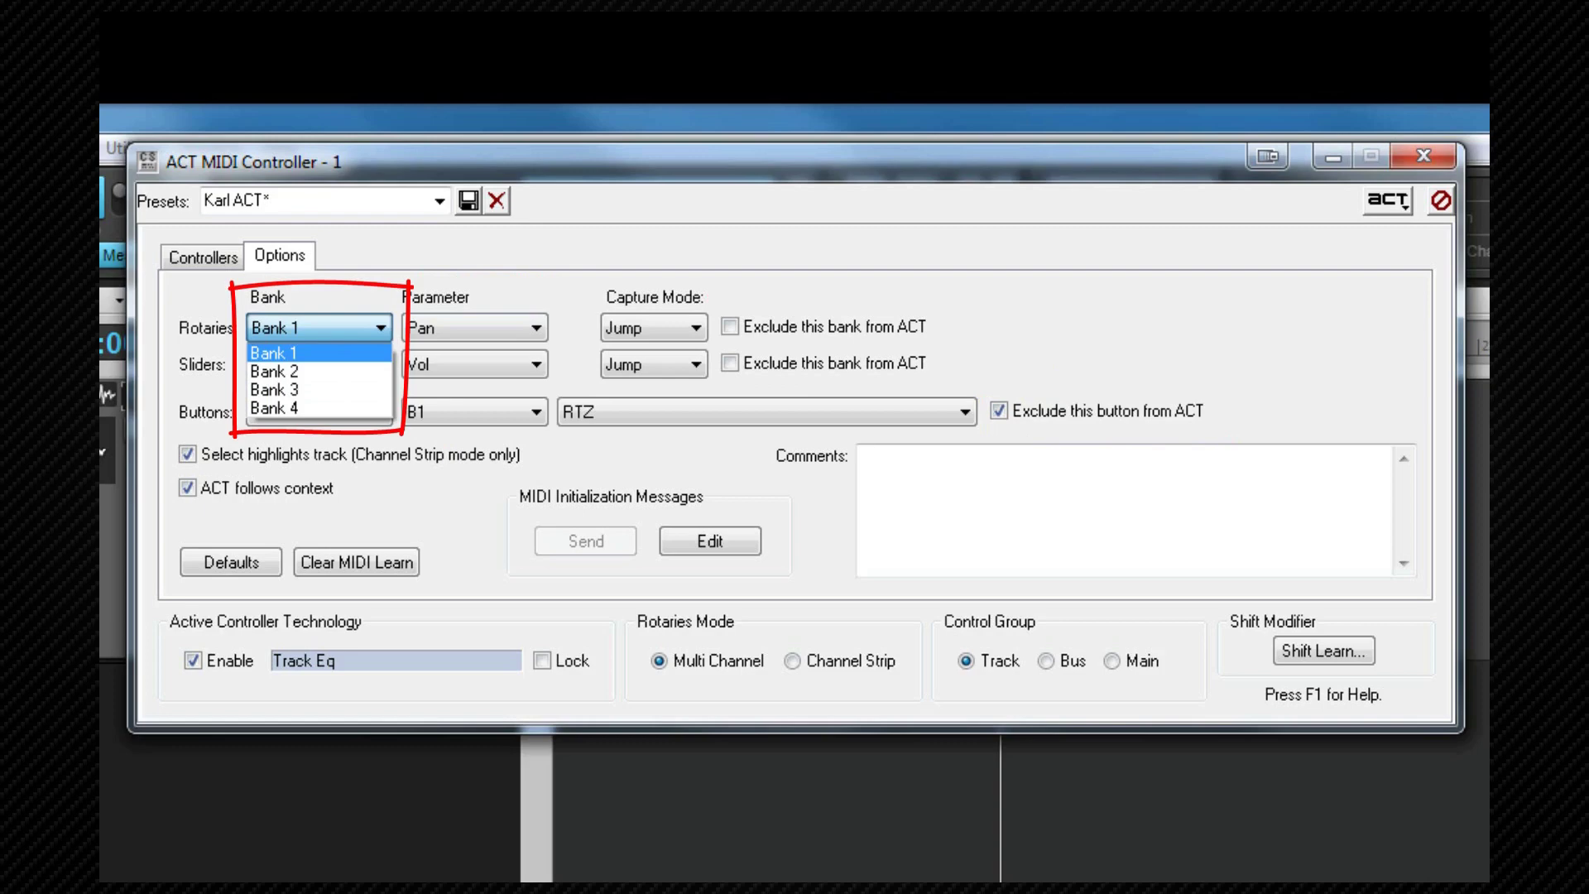
{"action": "left_click", "coordinate": [381, 365]}
{"action": "left_click", "coordinate": [381, 364]}
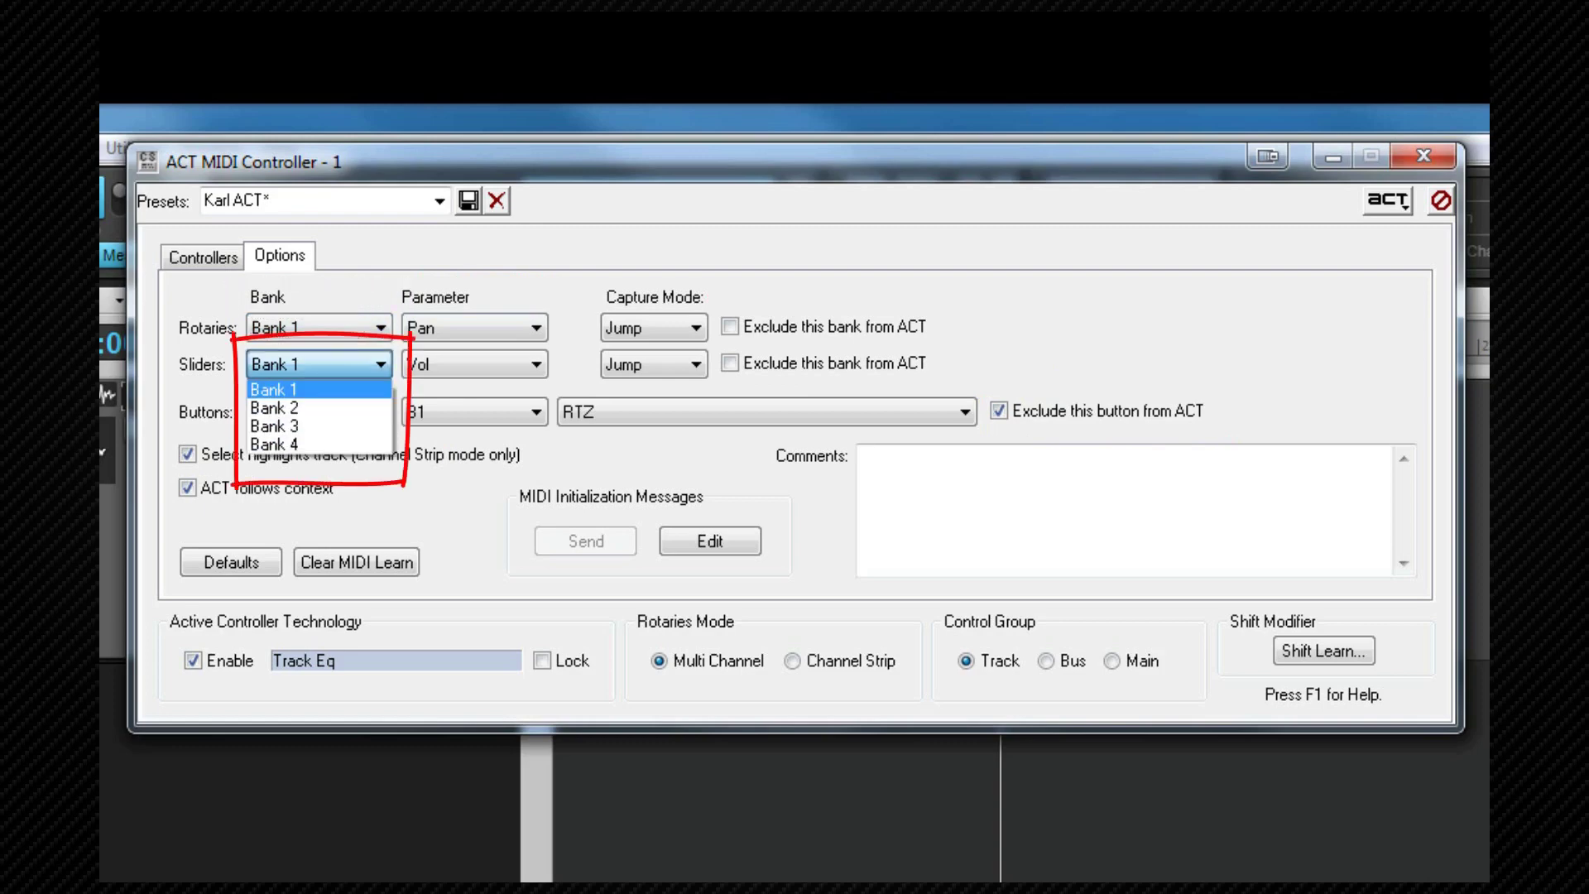
{"action": "key", "text": "Escape"}
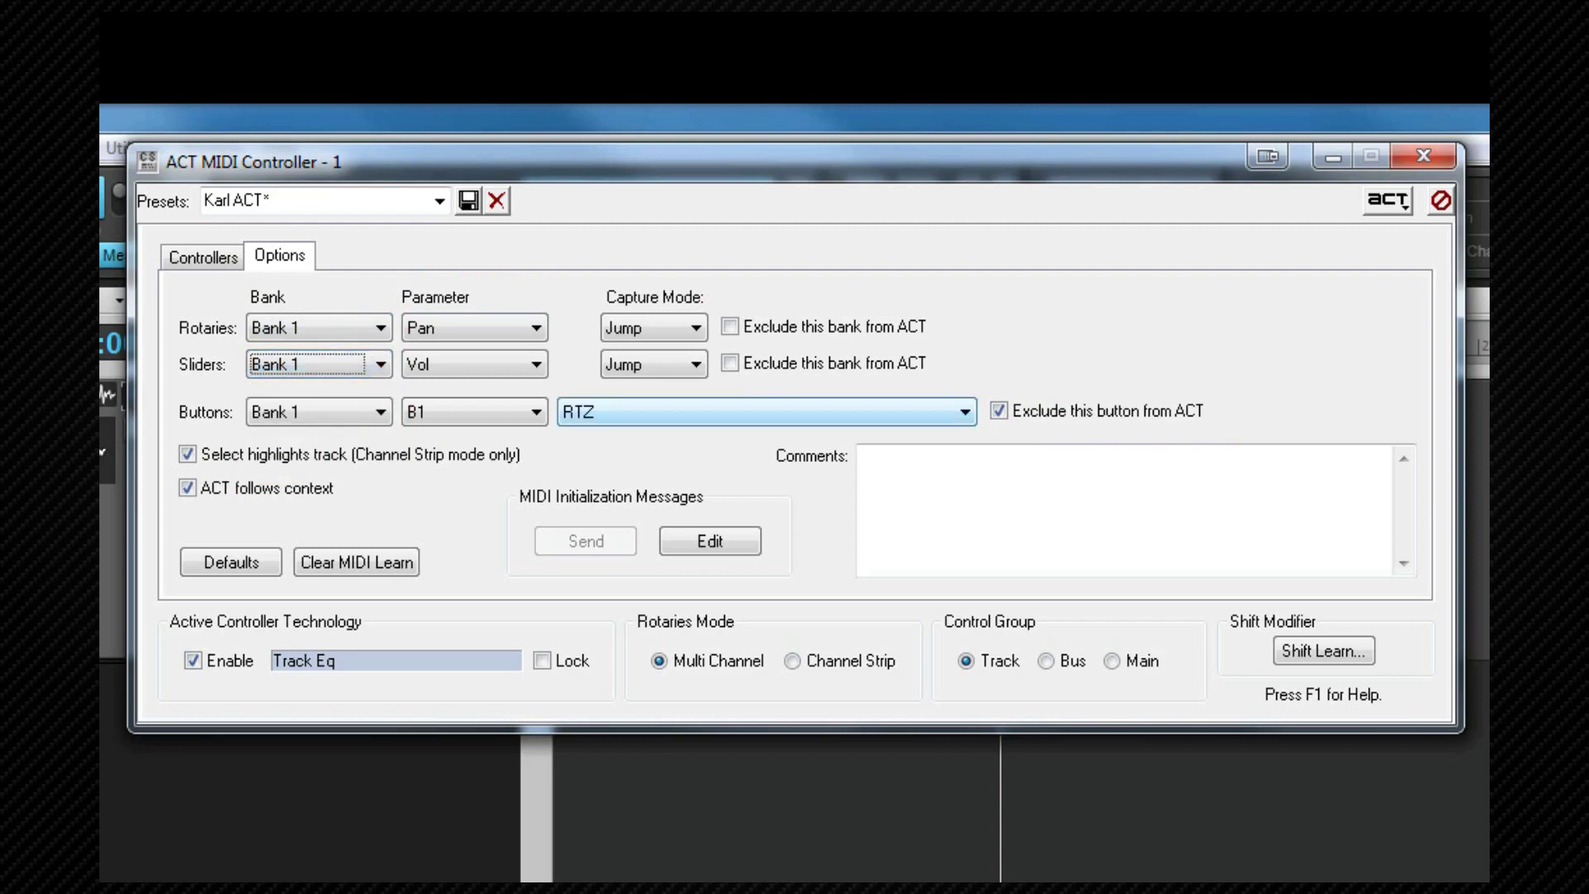
{"action": "left_click", "coordinate": [537, 411]}
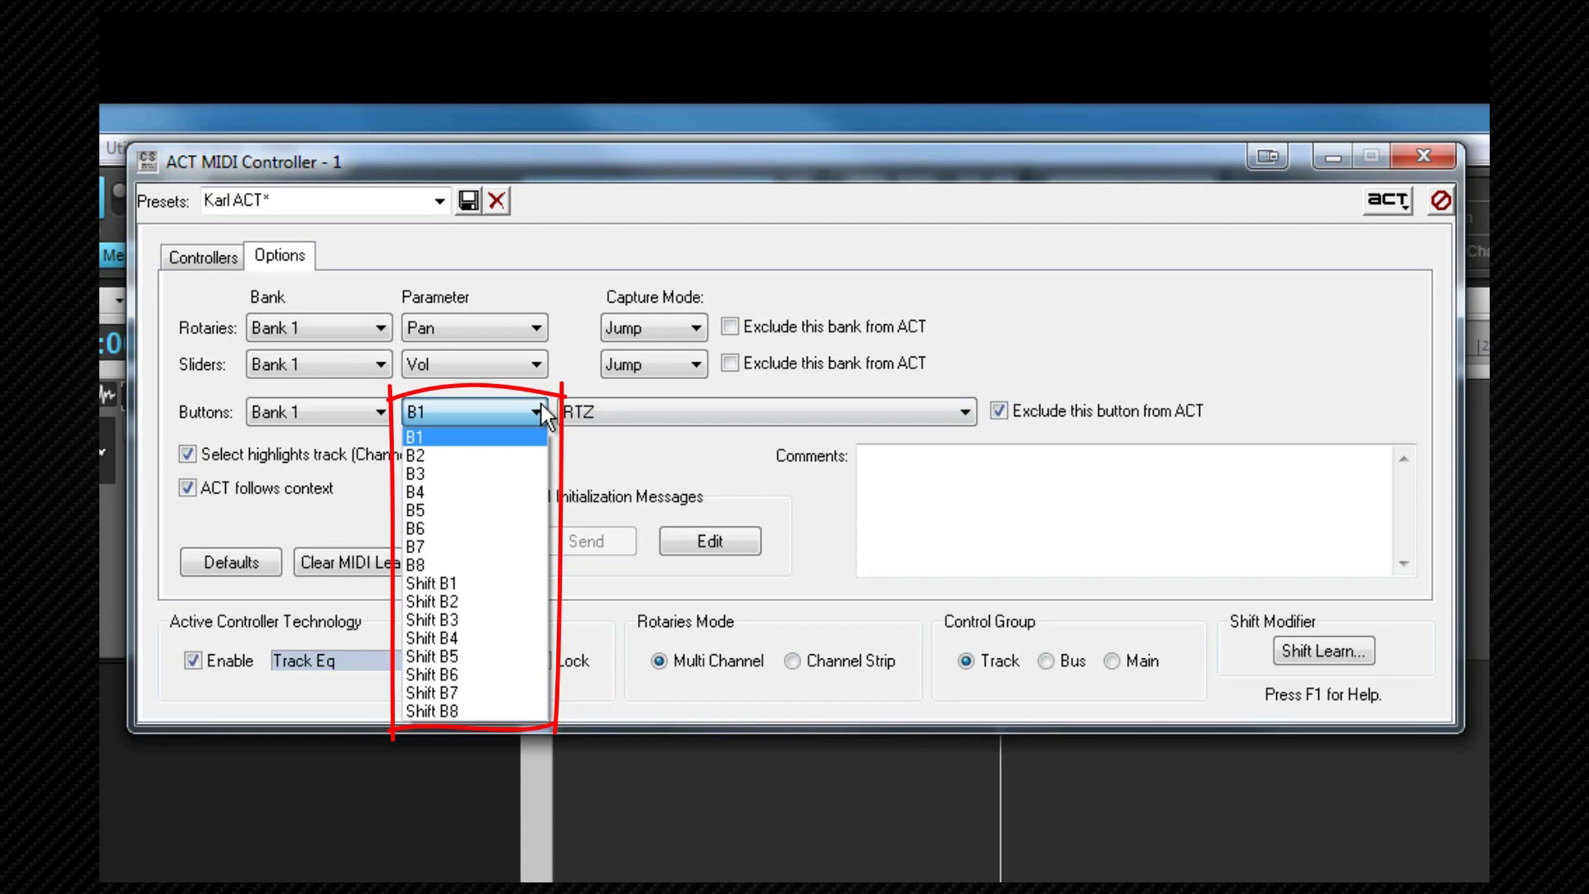
{"action": "left_click", "coordinate": [963, 410]}
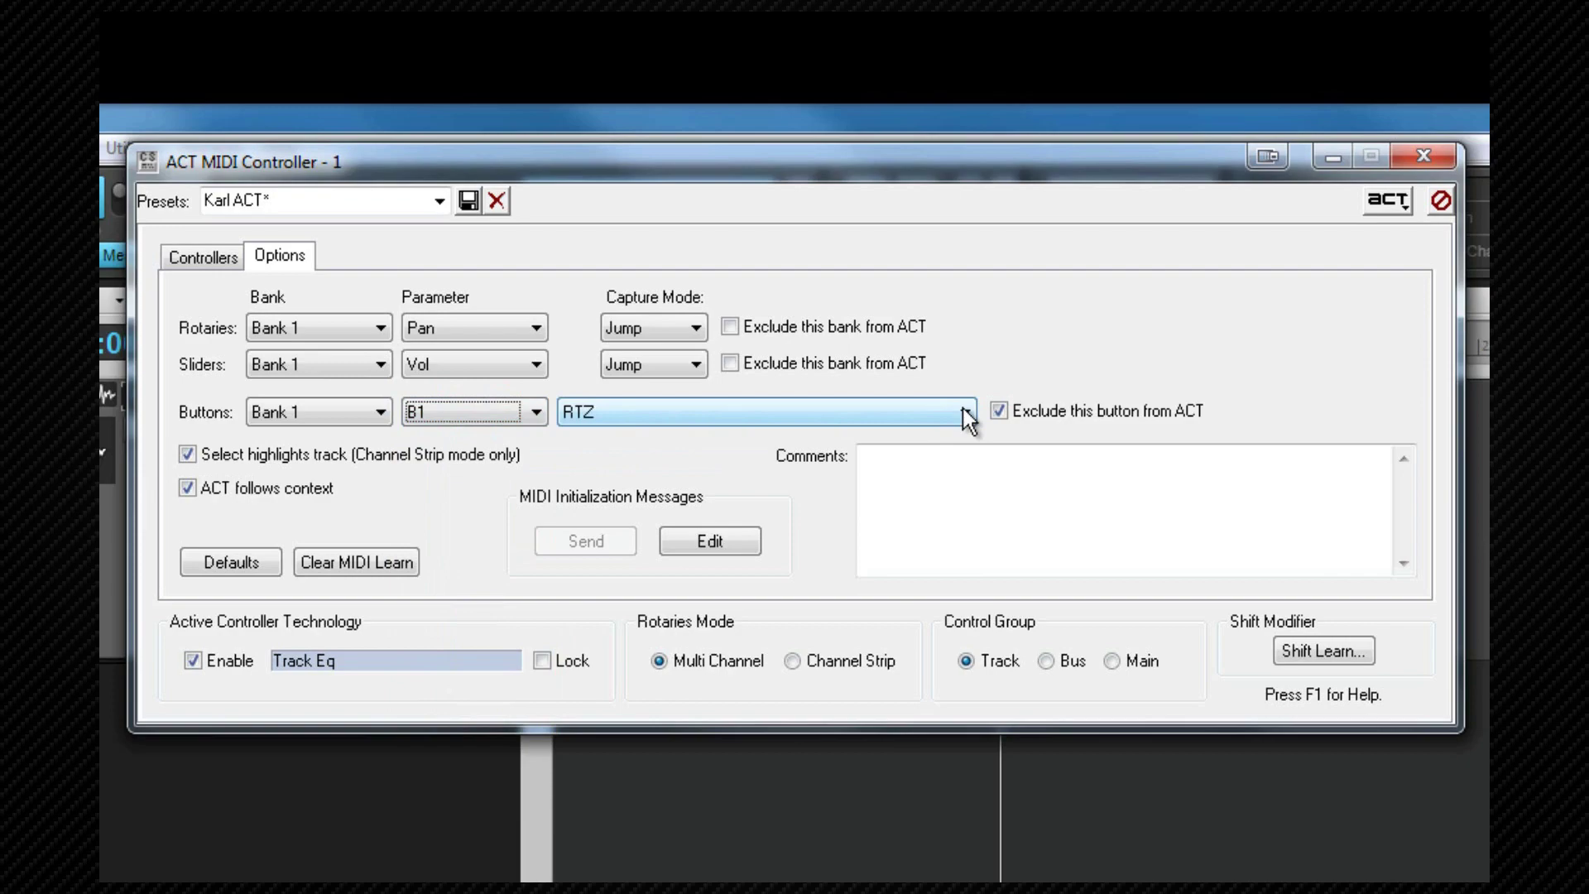
{"action": "left_click", "coordinate": [964, 409]}
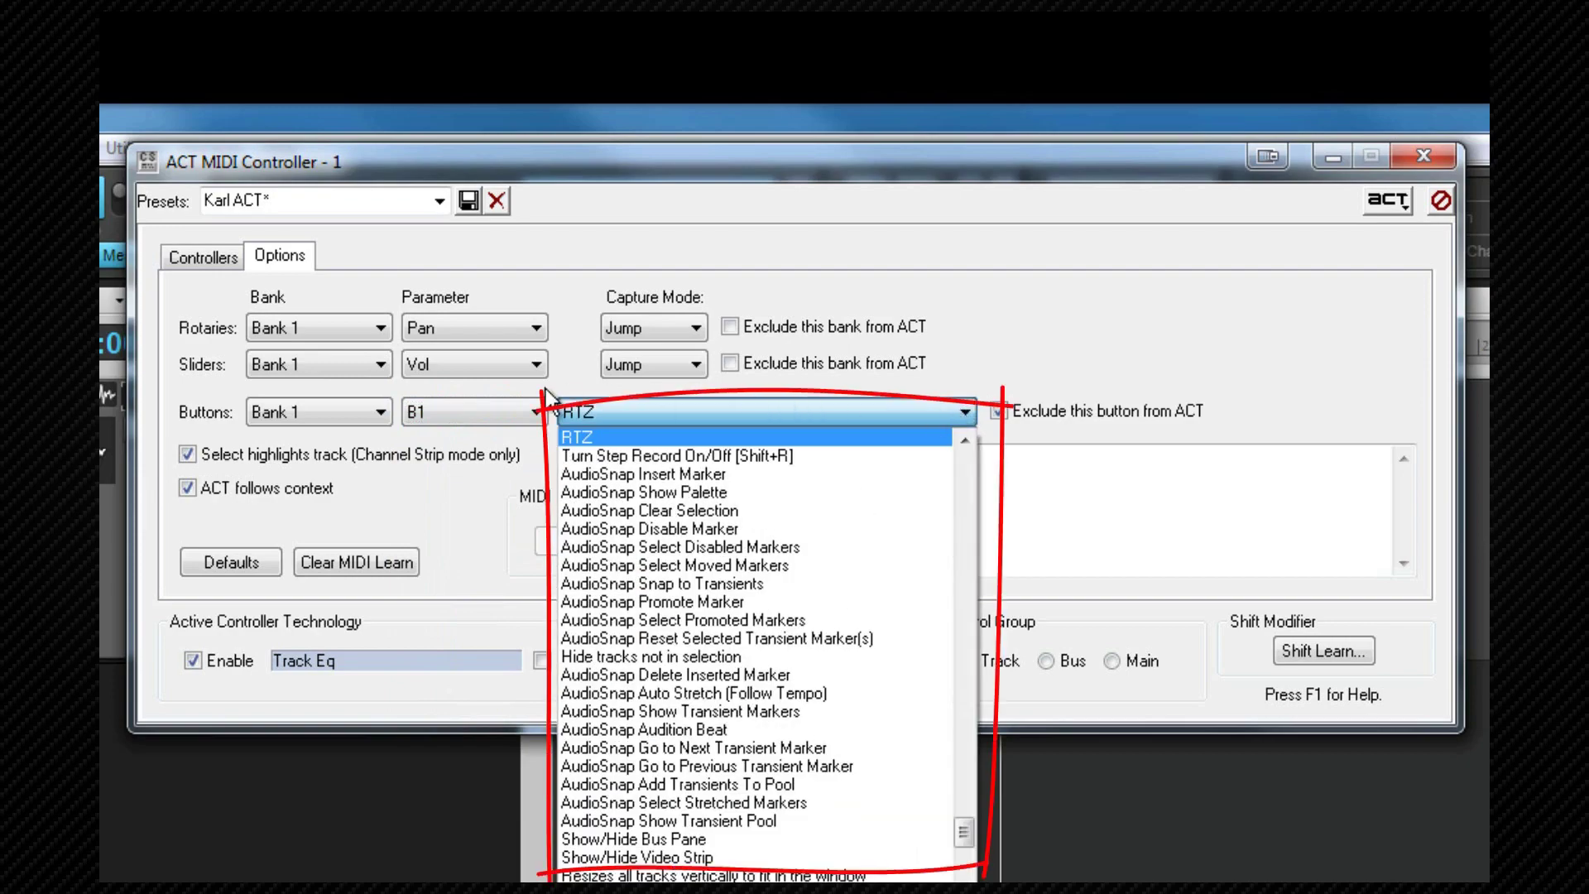
{"action": "left_click", "coordinate": [383, 409]}
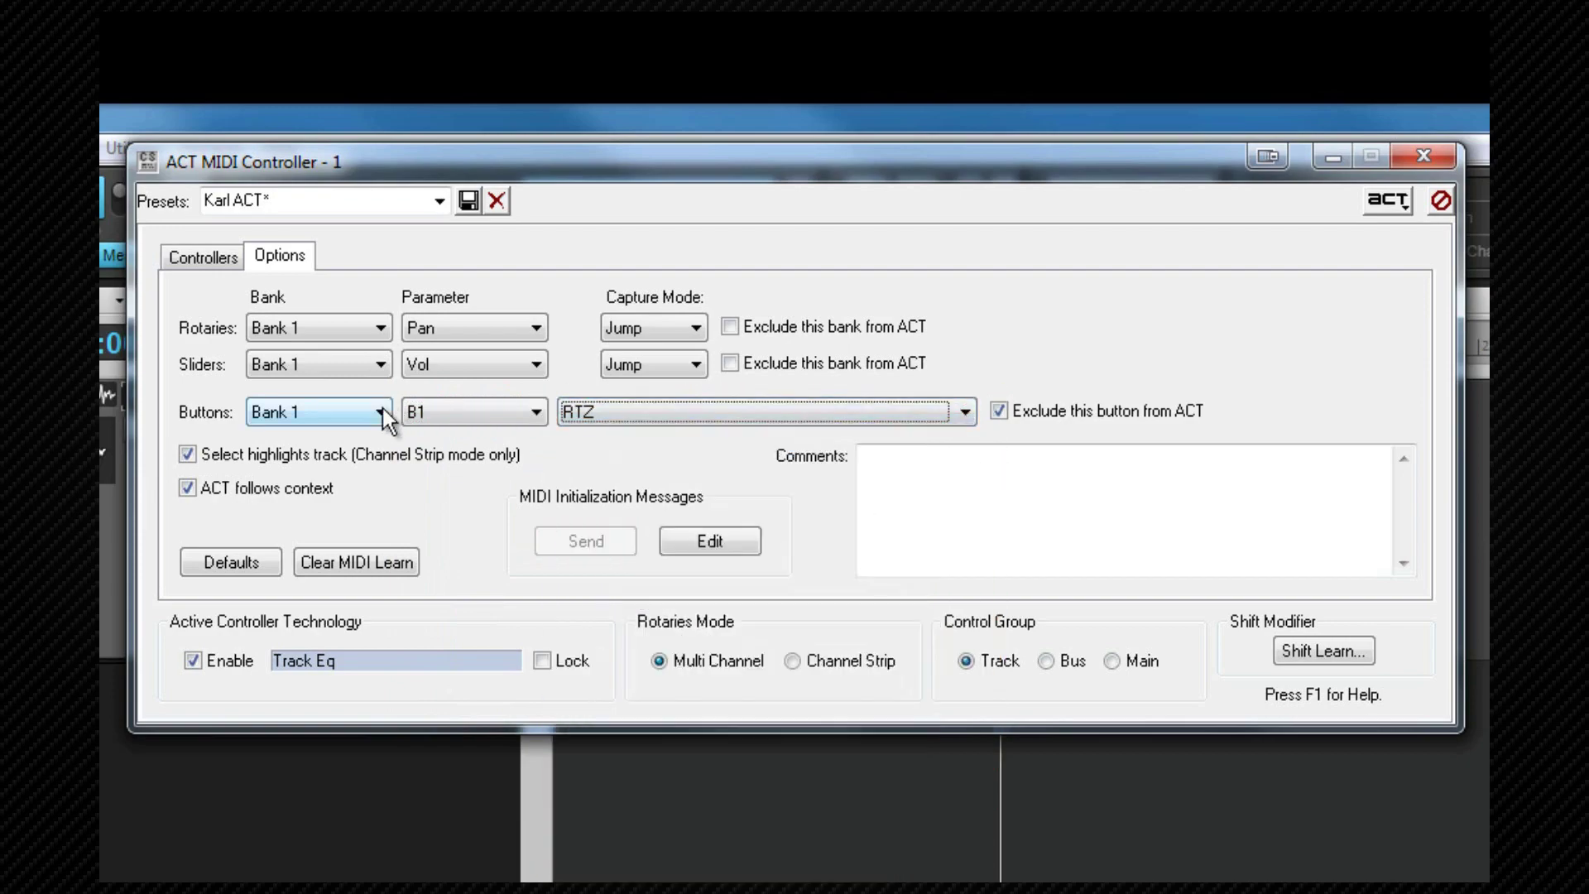
{"action": "left_click", "coordinate": [383, 409]}
{"action": "left_click", "coordinate": [382, 409]}
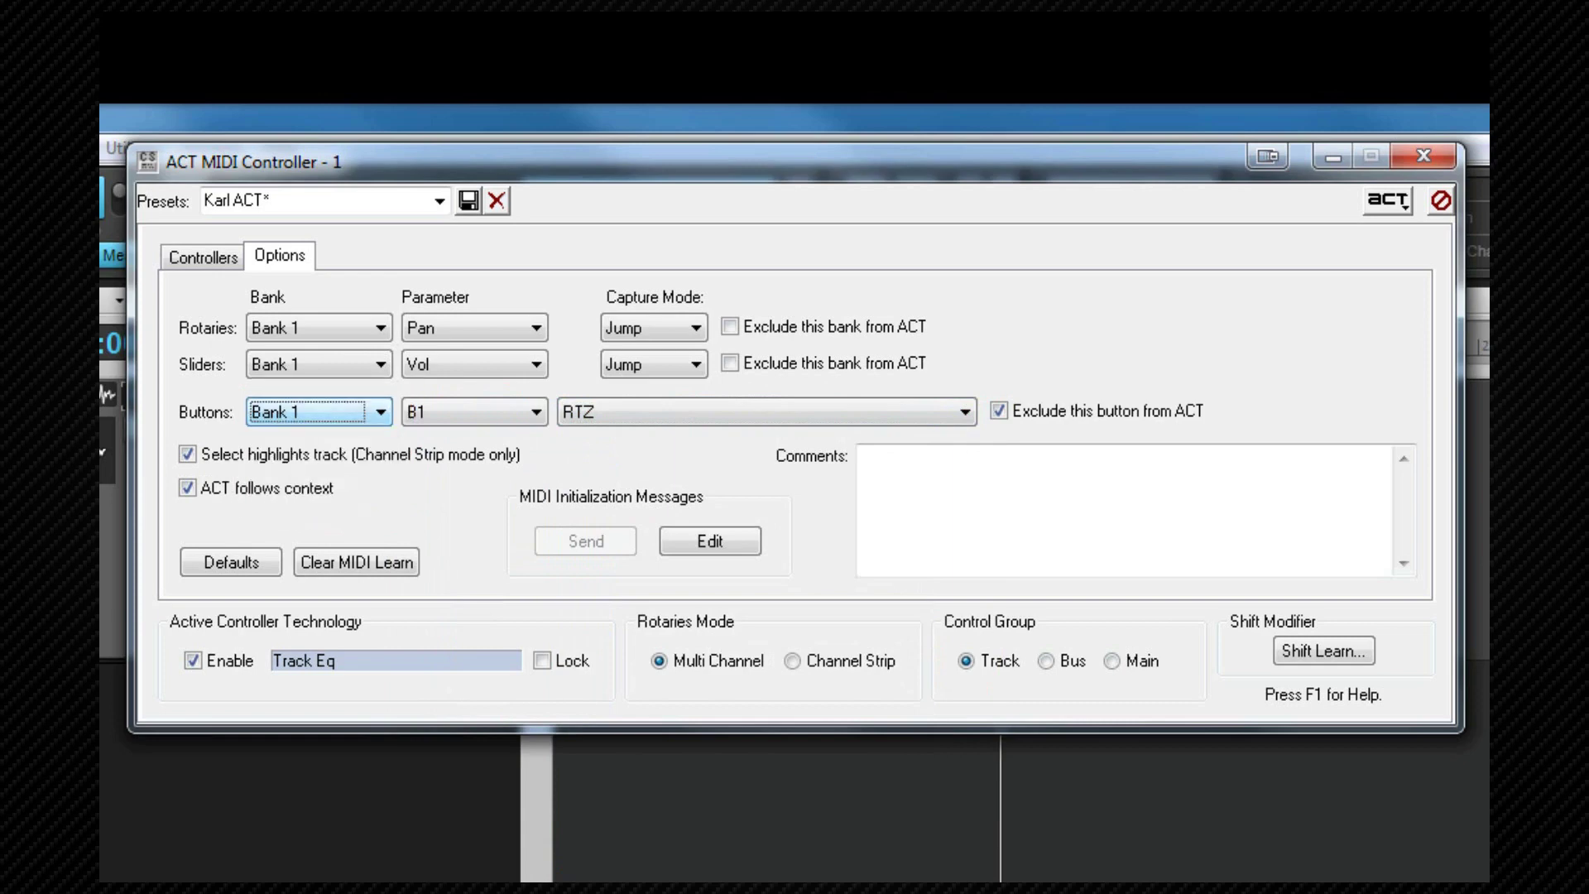
{"action": "left_click", "coordinate": [535, 325]}
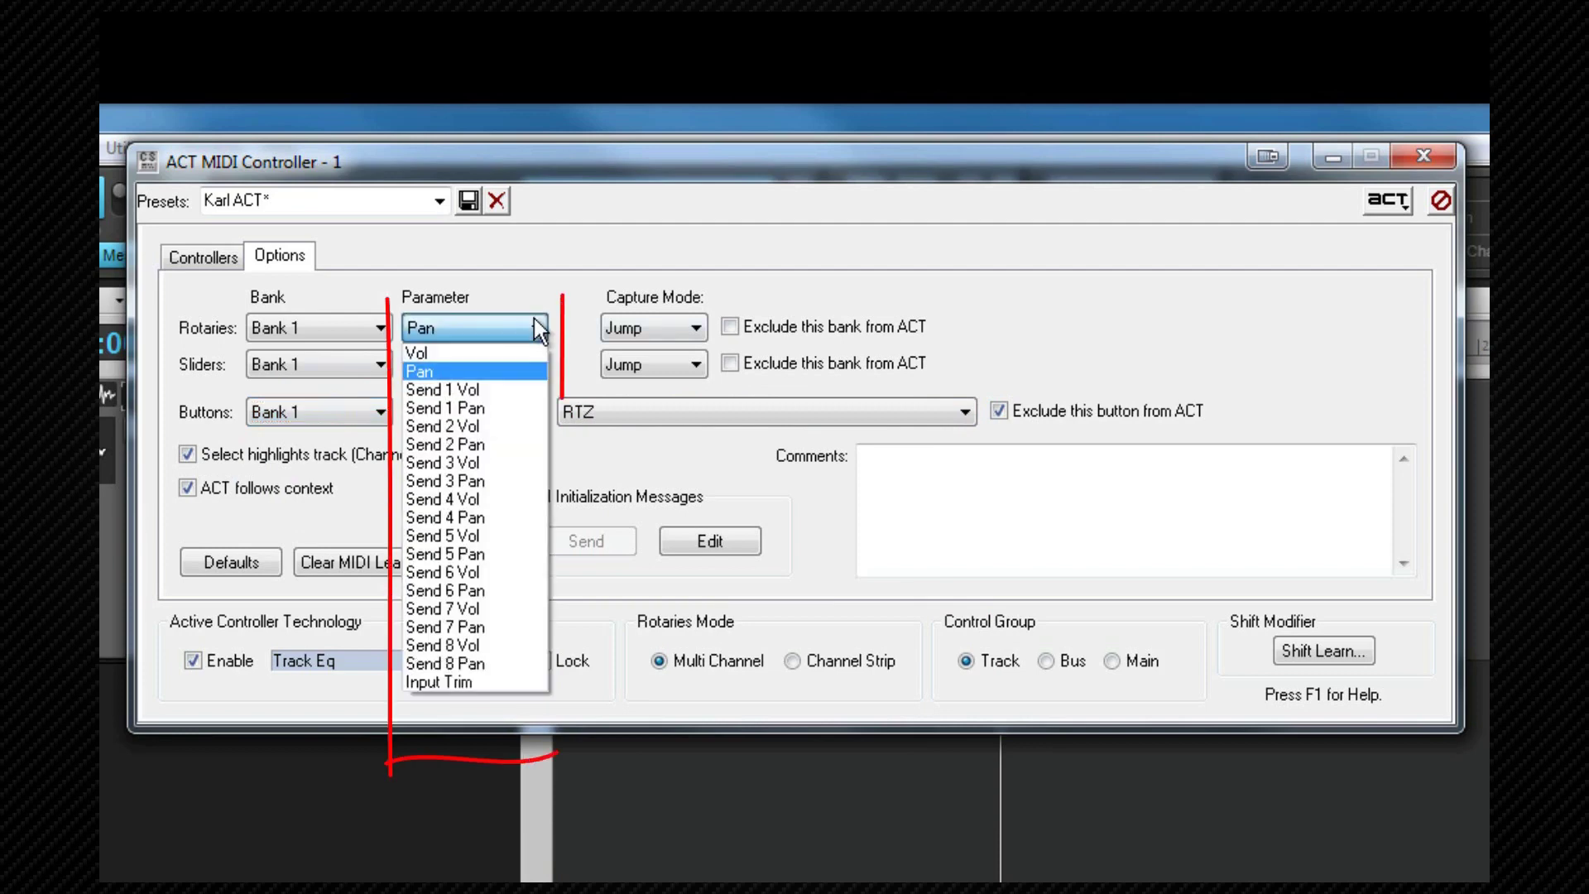
{"action": "left_click", "coordinate": [536, 323]}
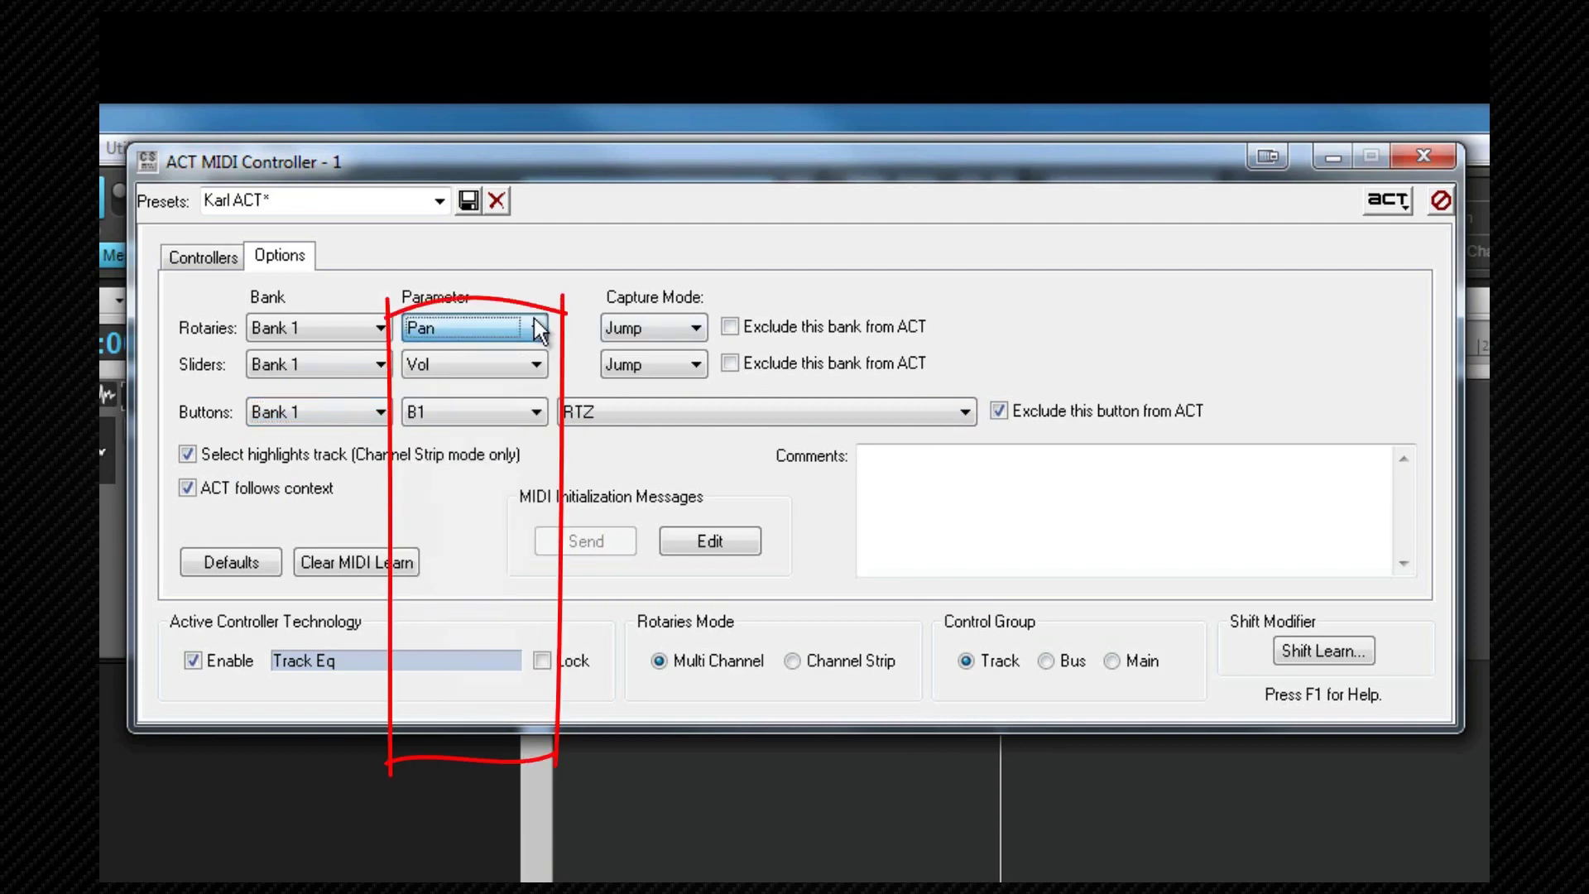
{"action": "left_click", "coordinate": [538, 362]}
{"action": "left_click", "coordinate": [537, 362]}
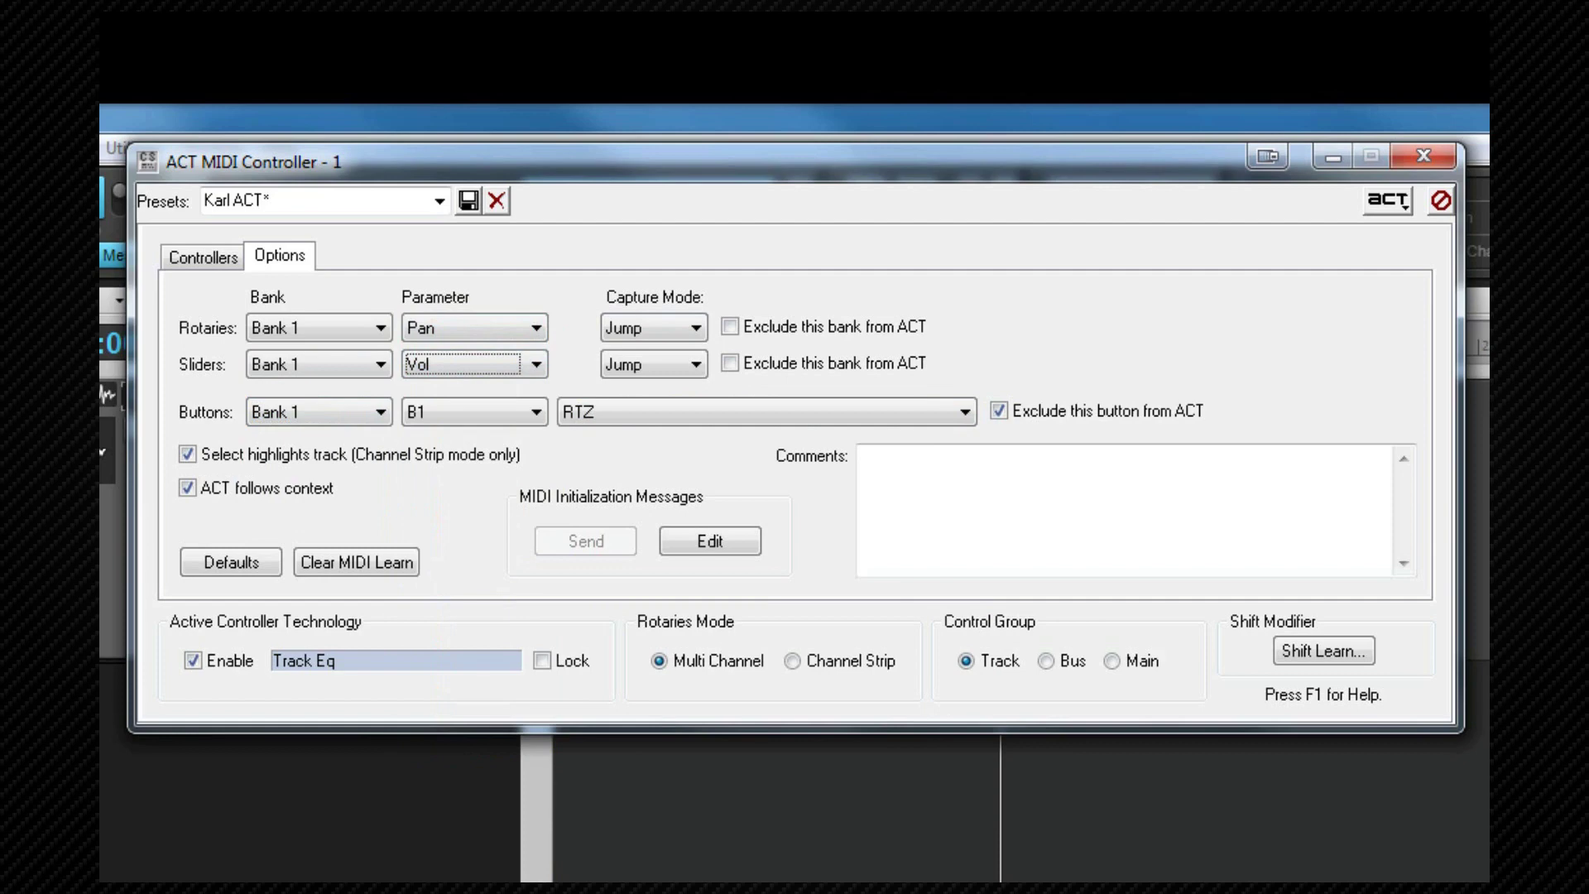
{"action": "left_click", "coordinate": [695, 327]}
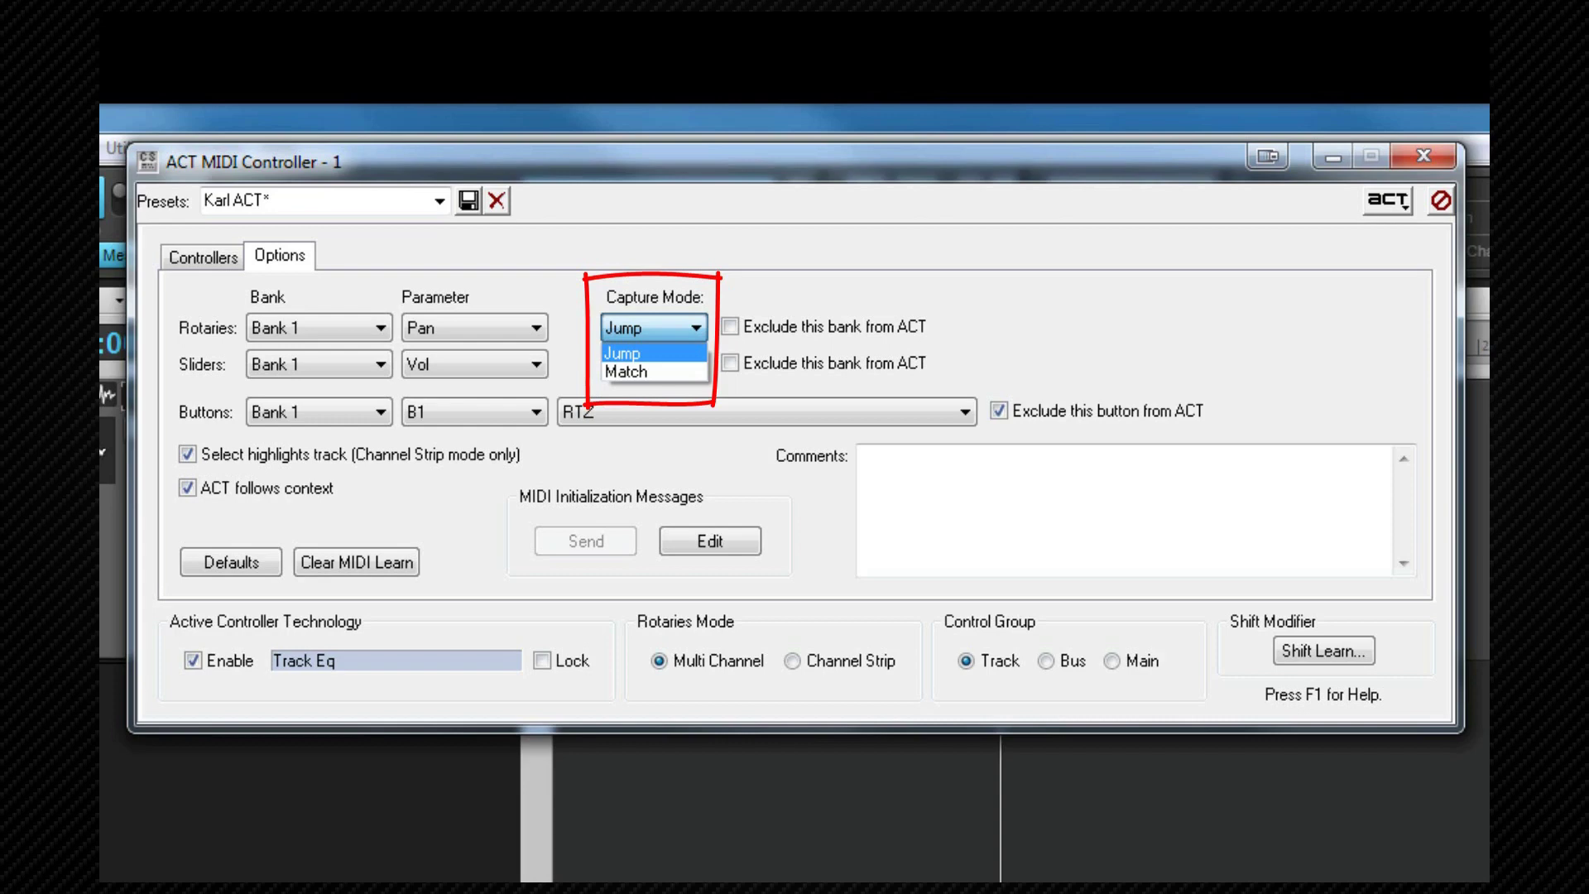
- Keep Jump capture mode, then select the BREVERB 2 and Tube modules so ACT follows Track Tube Saturation
{"action": "key", "text": "Return"}
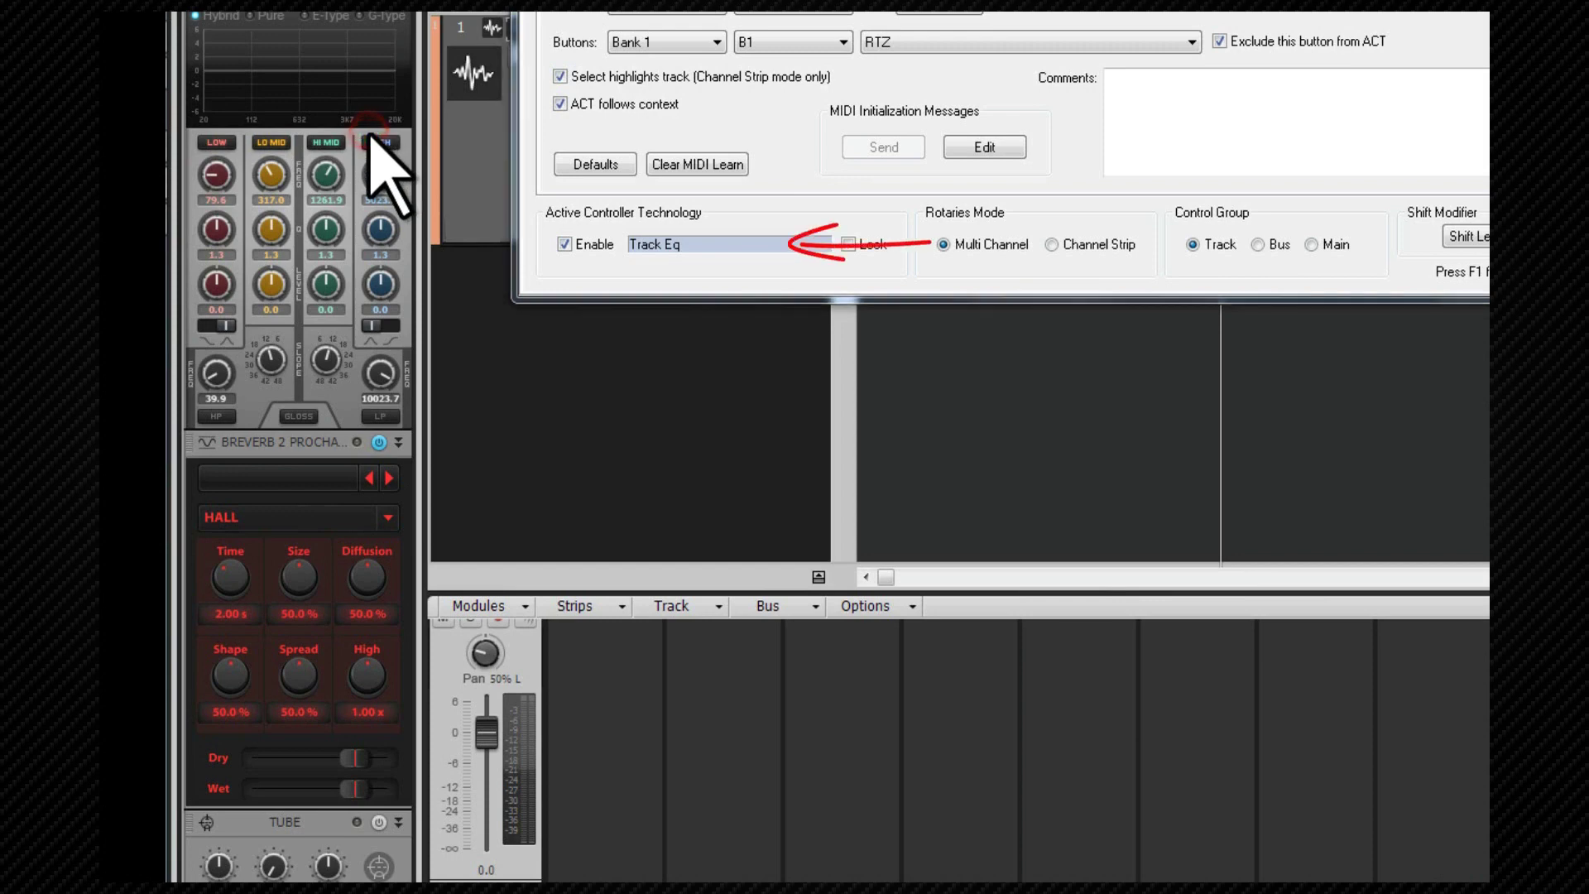
{"action": "left_click", "coordinate": [330, 480]}
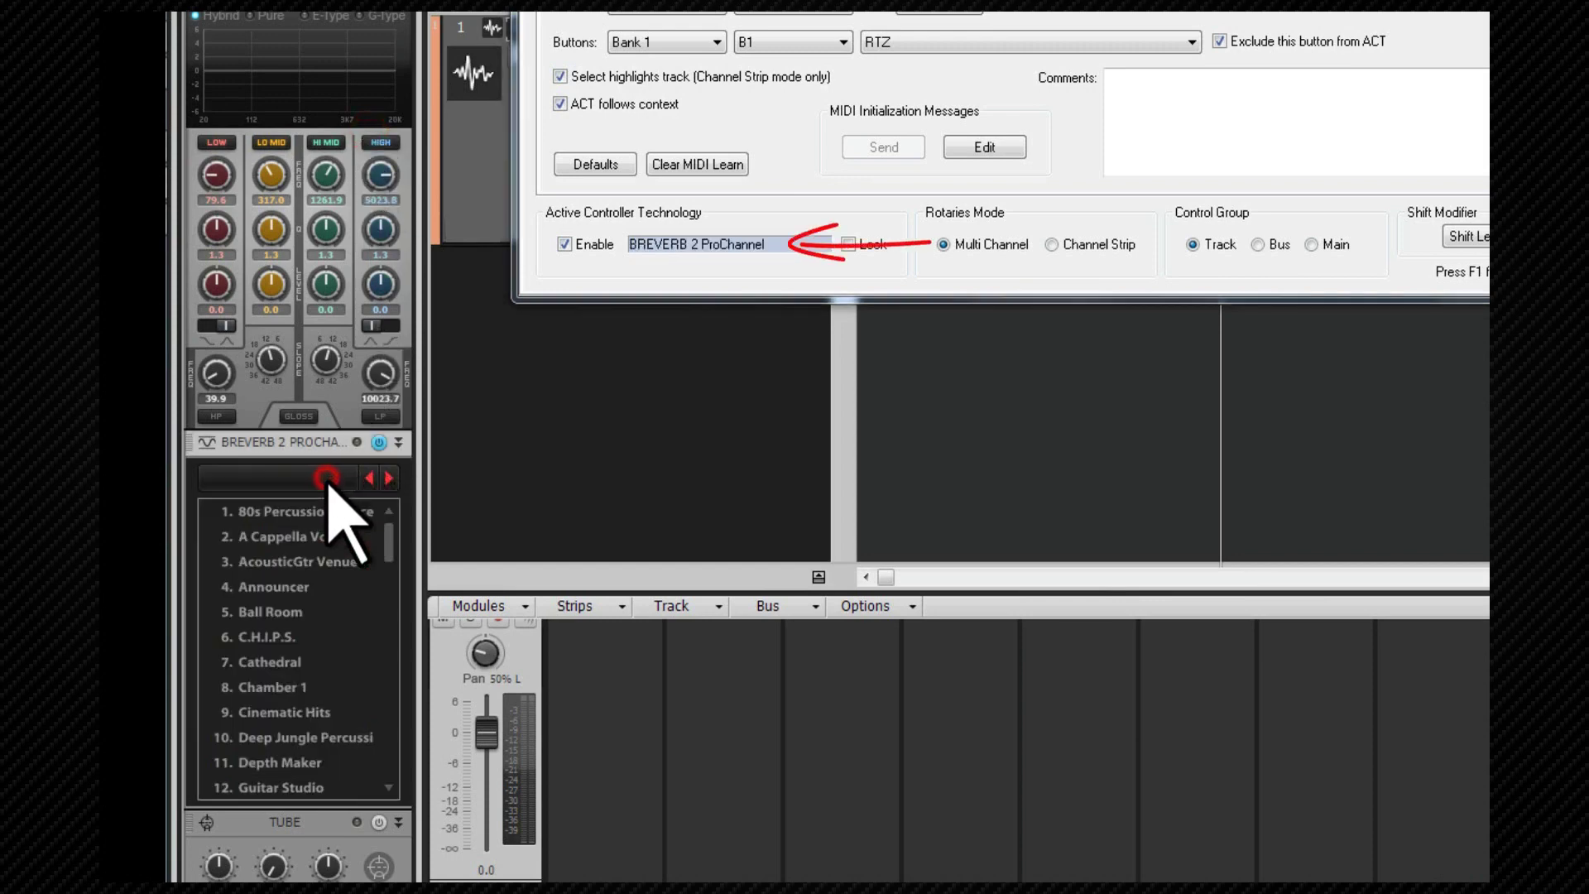
{"action": "left_click", "coordinate": [304, 835]}
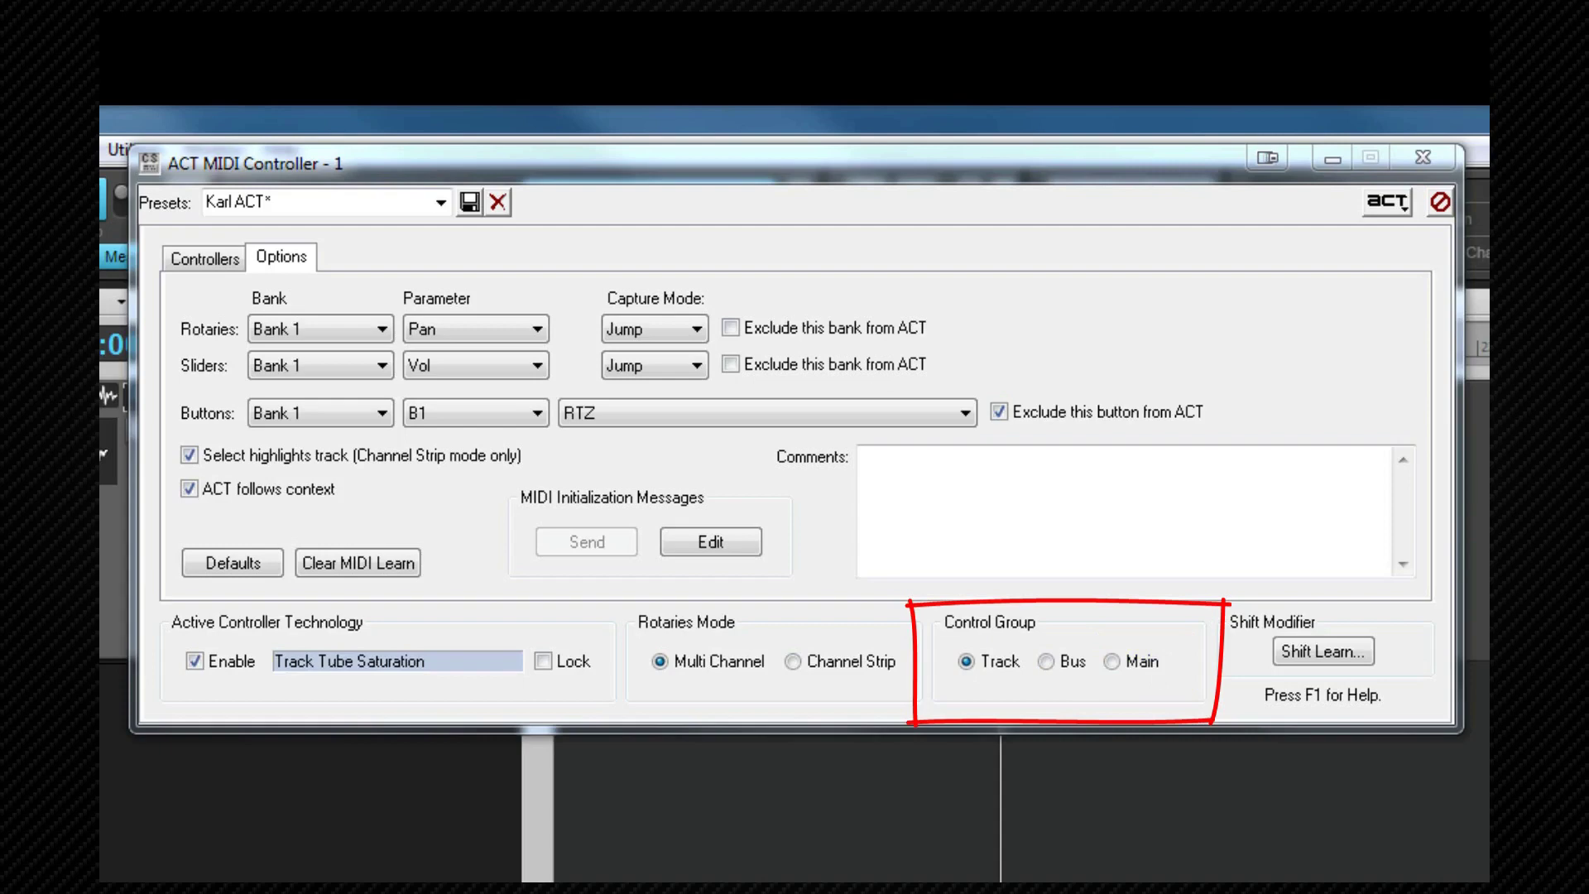
{"action": "left_click", "coordinate": [343, 202]}
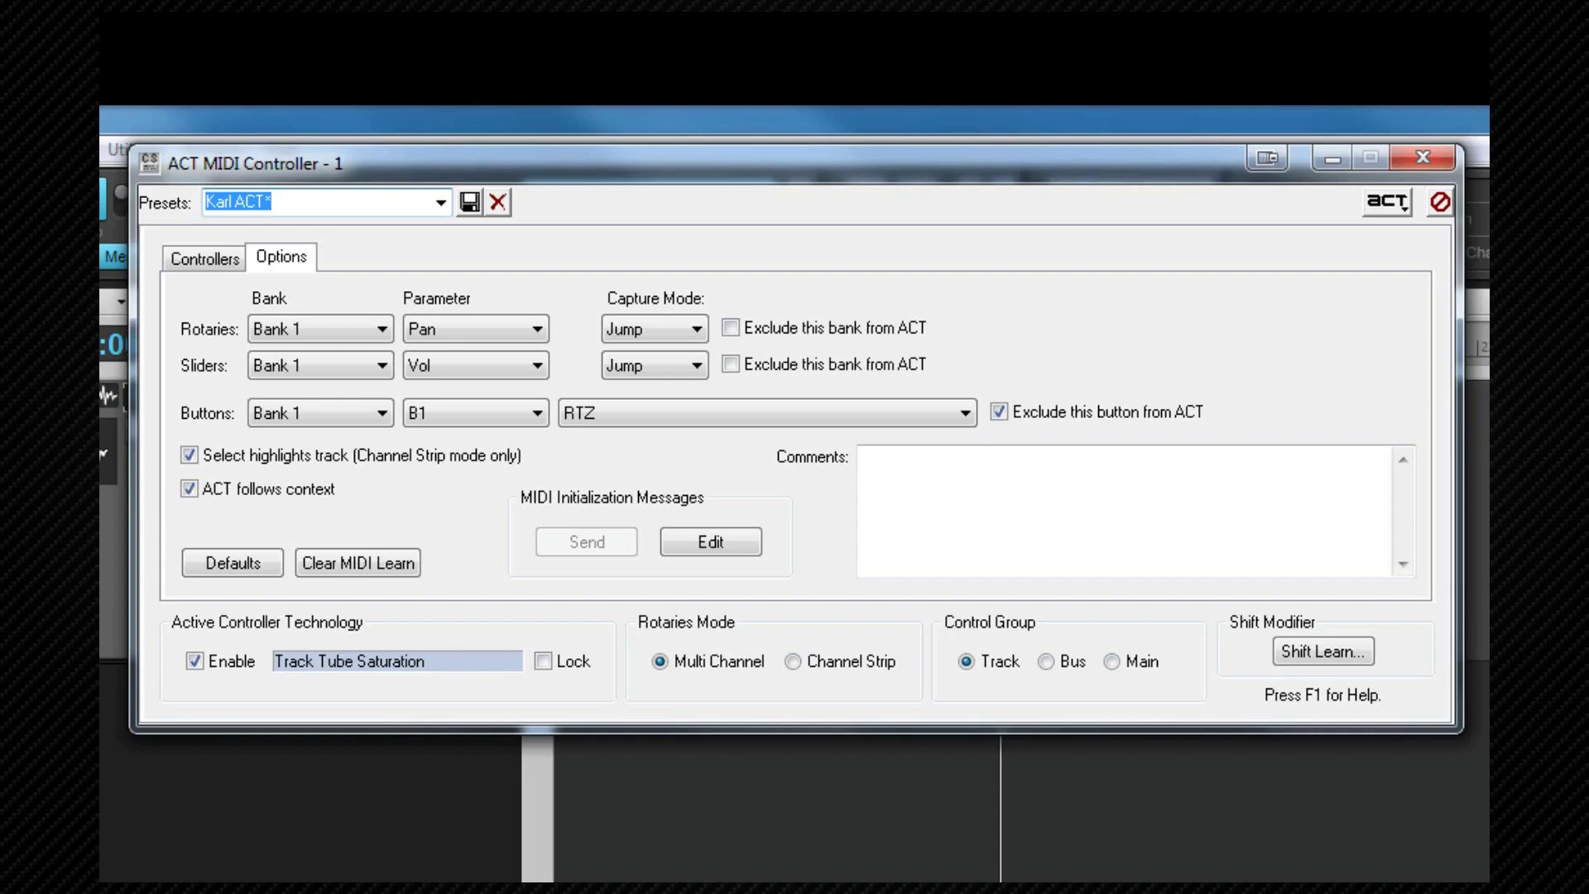
- Turn on ACT Learn from the Controllers tab with the ProChannel EQ selected
{"action": "left_click", "coordinate": [223, 263]}
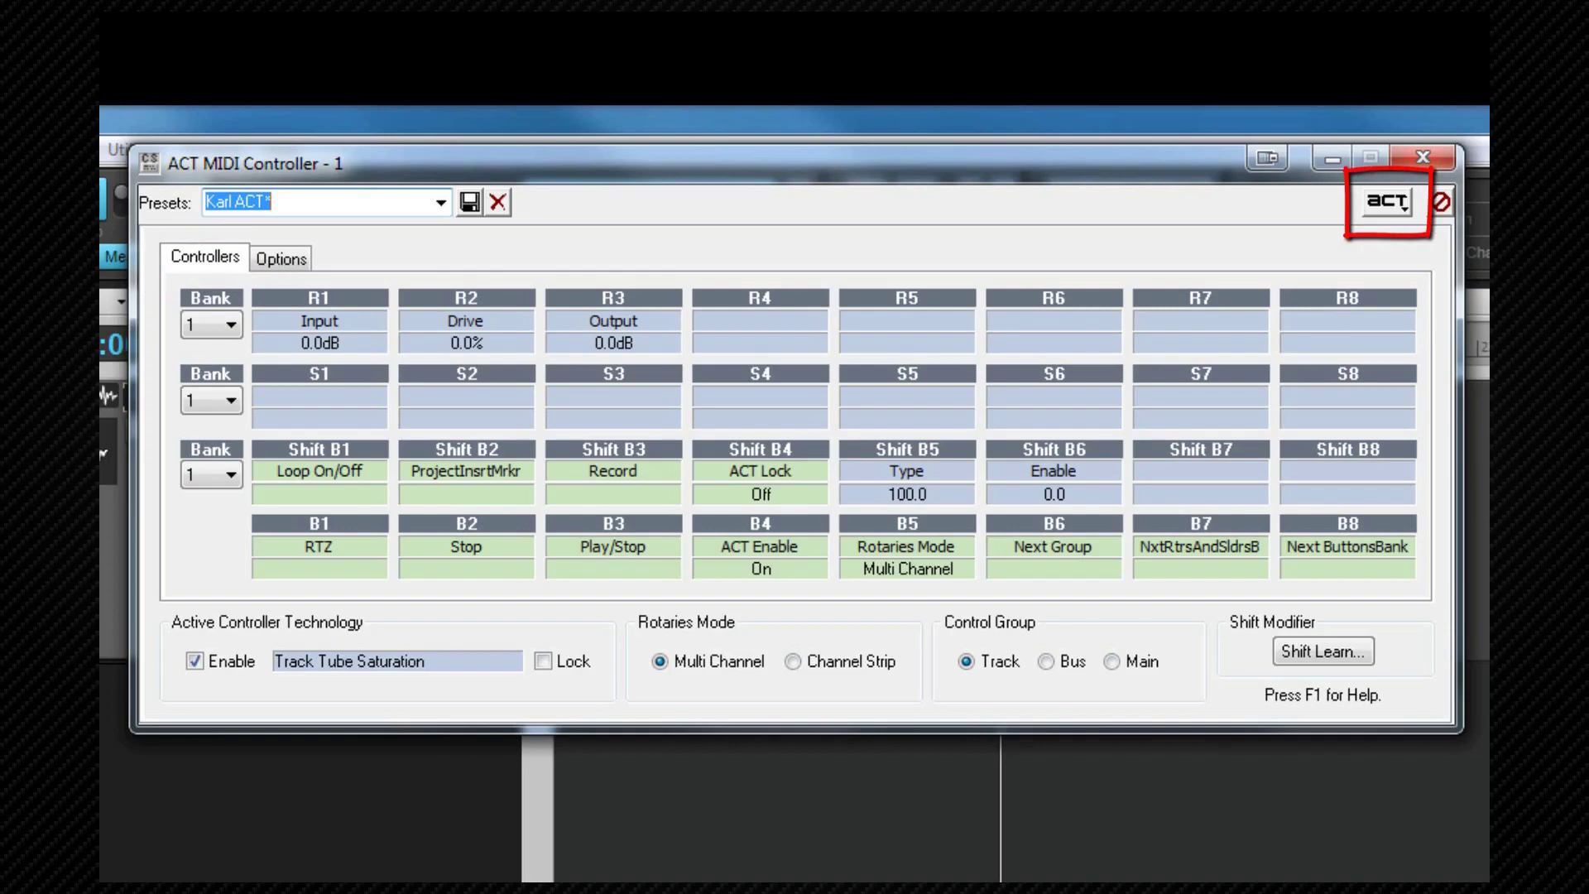
{"action": "left_click", "coordinate": [1393, 209]}
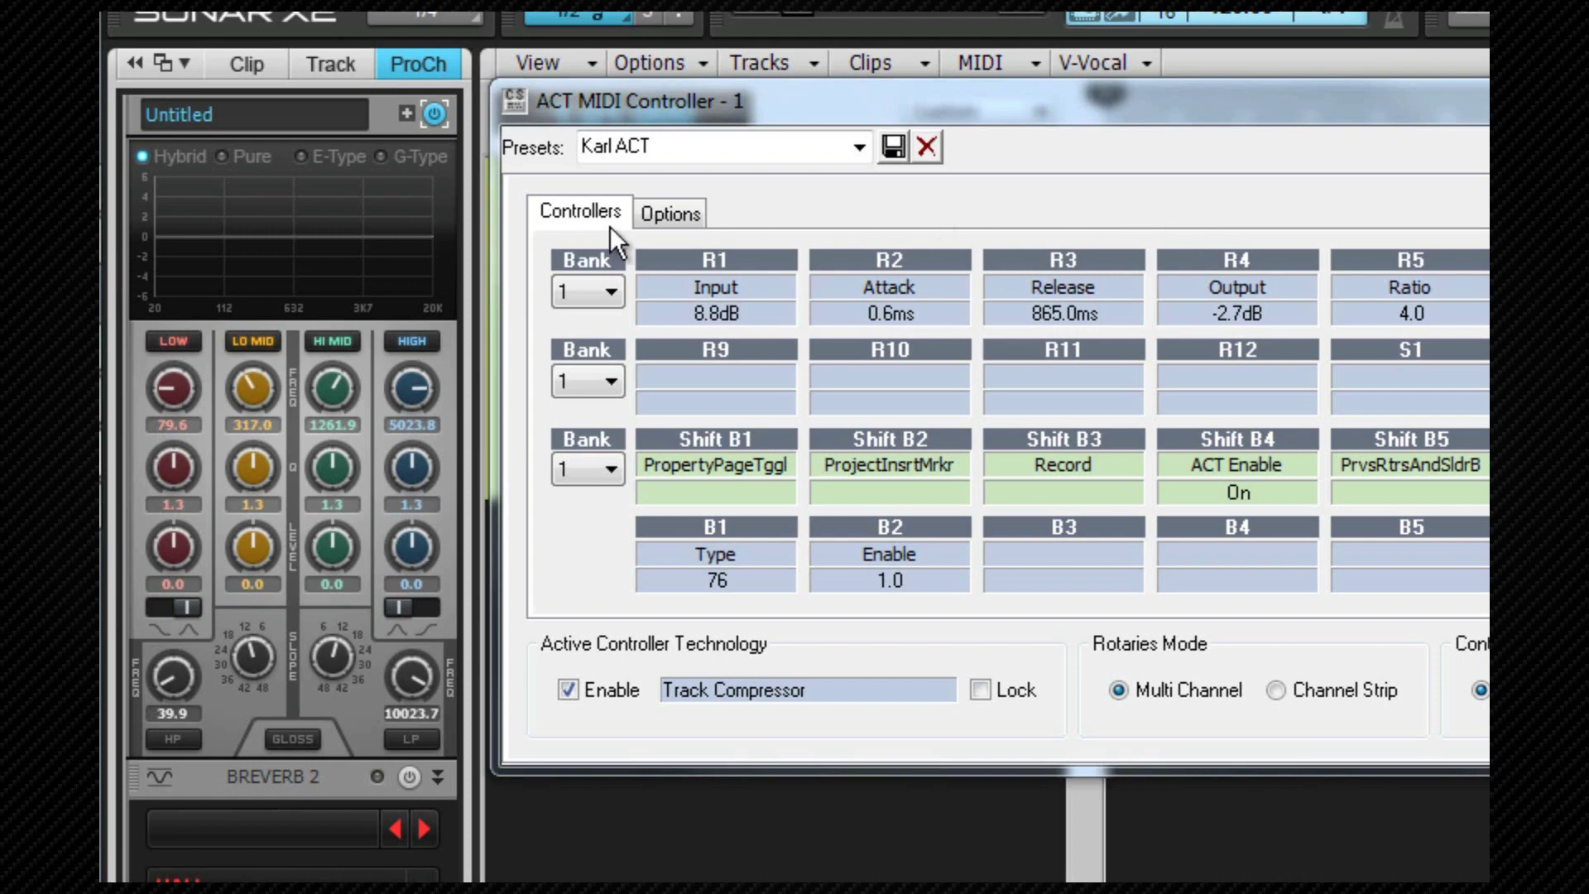
{"action": "left_click", "coordinate": [399, 280]}
{"action": "scroll", "coordinate": [398, 280], "scroll_direction": "up", "scroll_amount": 5}
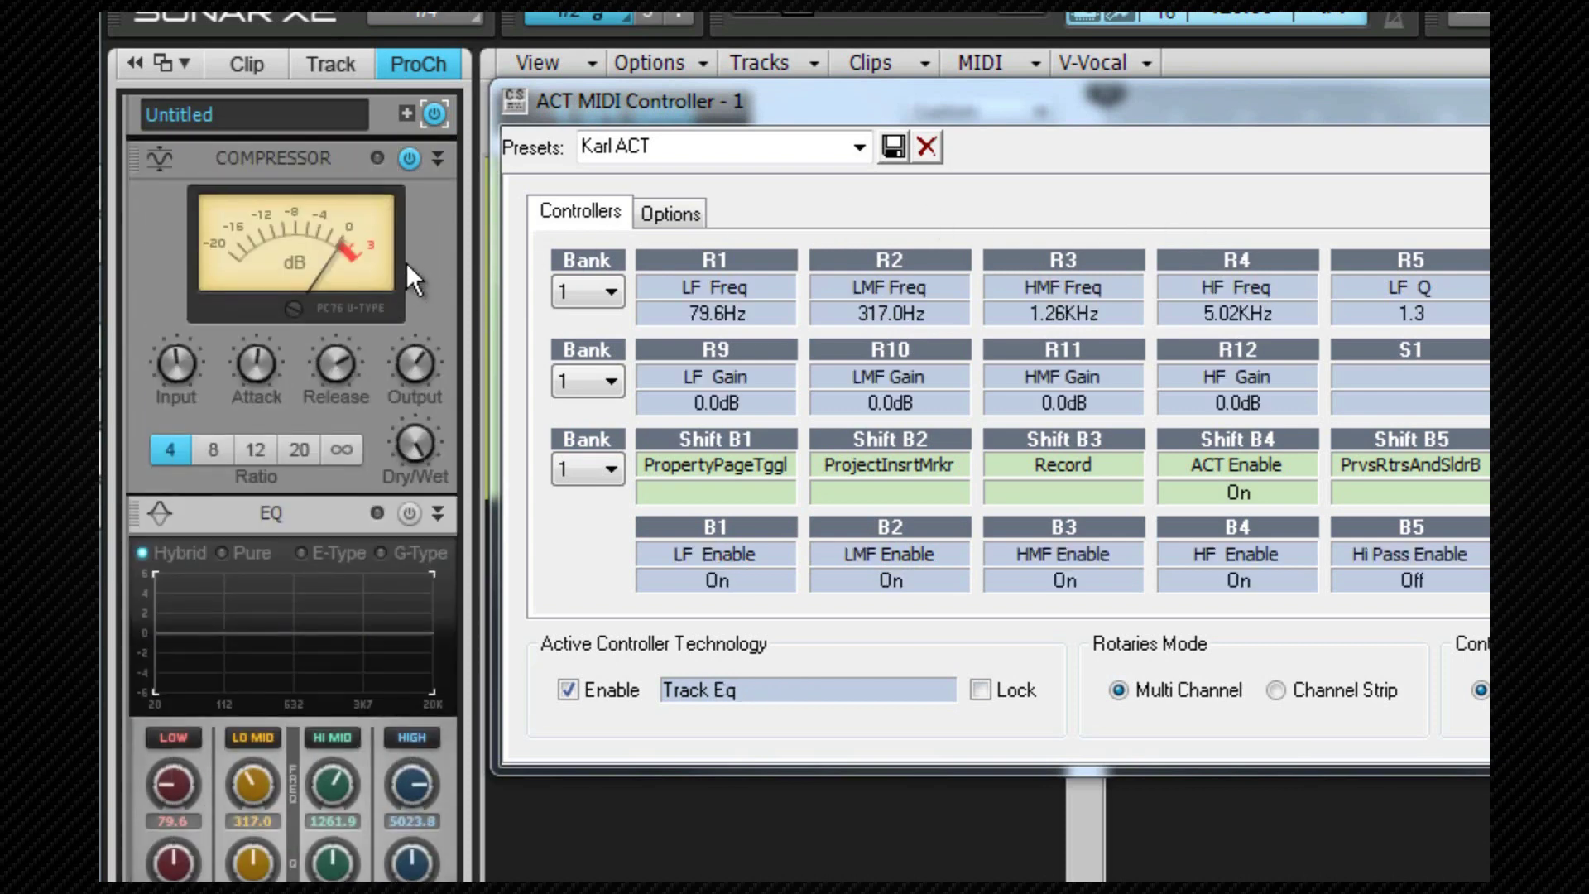
- Select the compressor, turn its Input down to 11.8 dB and lower its Release time
{"action": "left_click", "coordinate": [167, 372]}
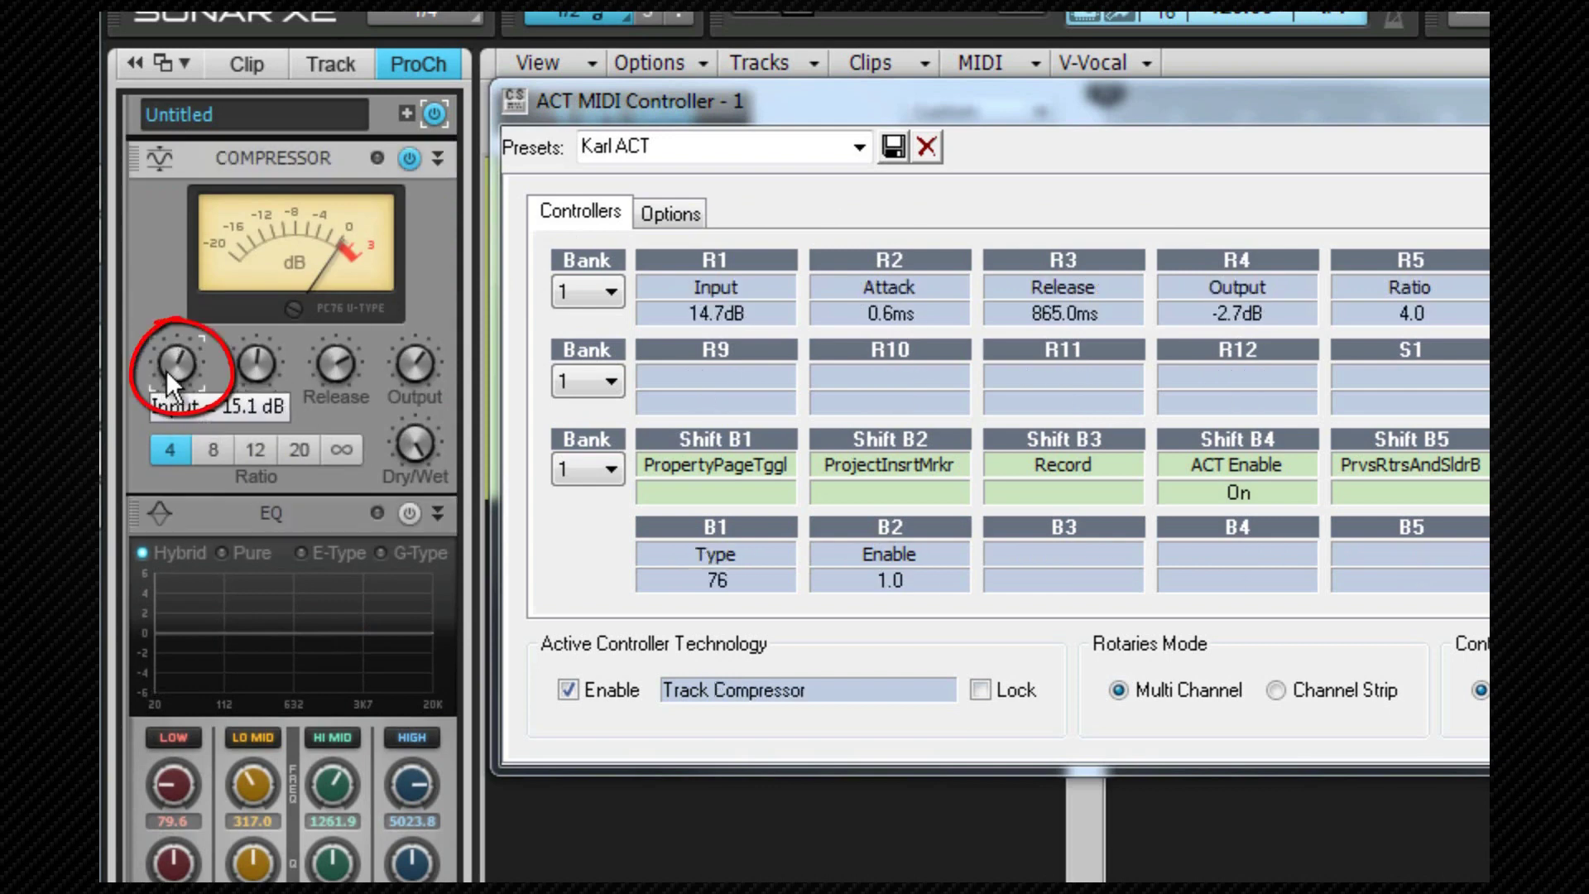
{"action": "left_click_drag", "start_coordinate": [167, 370], "coordinate": [167, 374]}
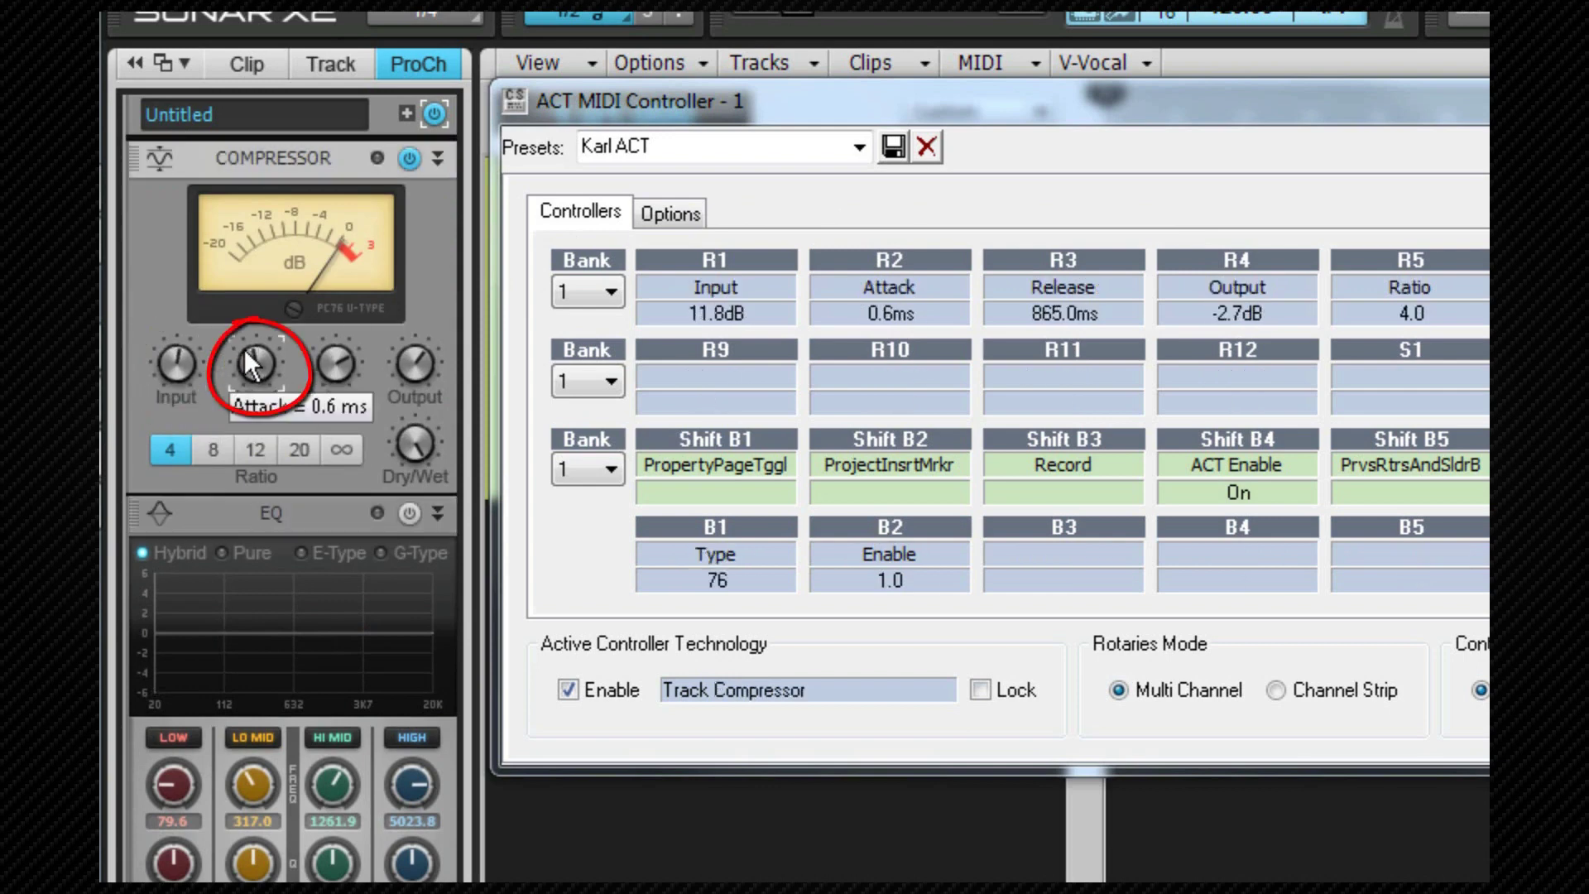
{"action": "left_click_drag", "start_coordinate": [329, 346], "coordinate": [414, 345]}
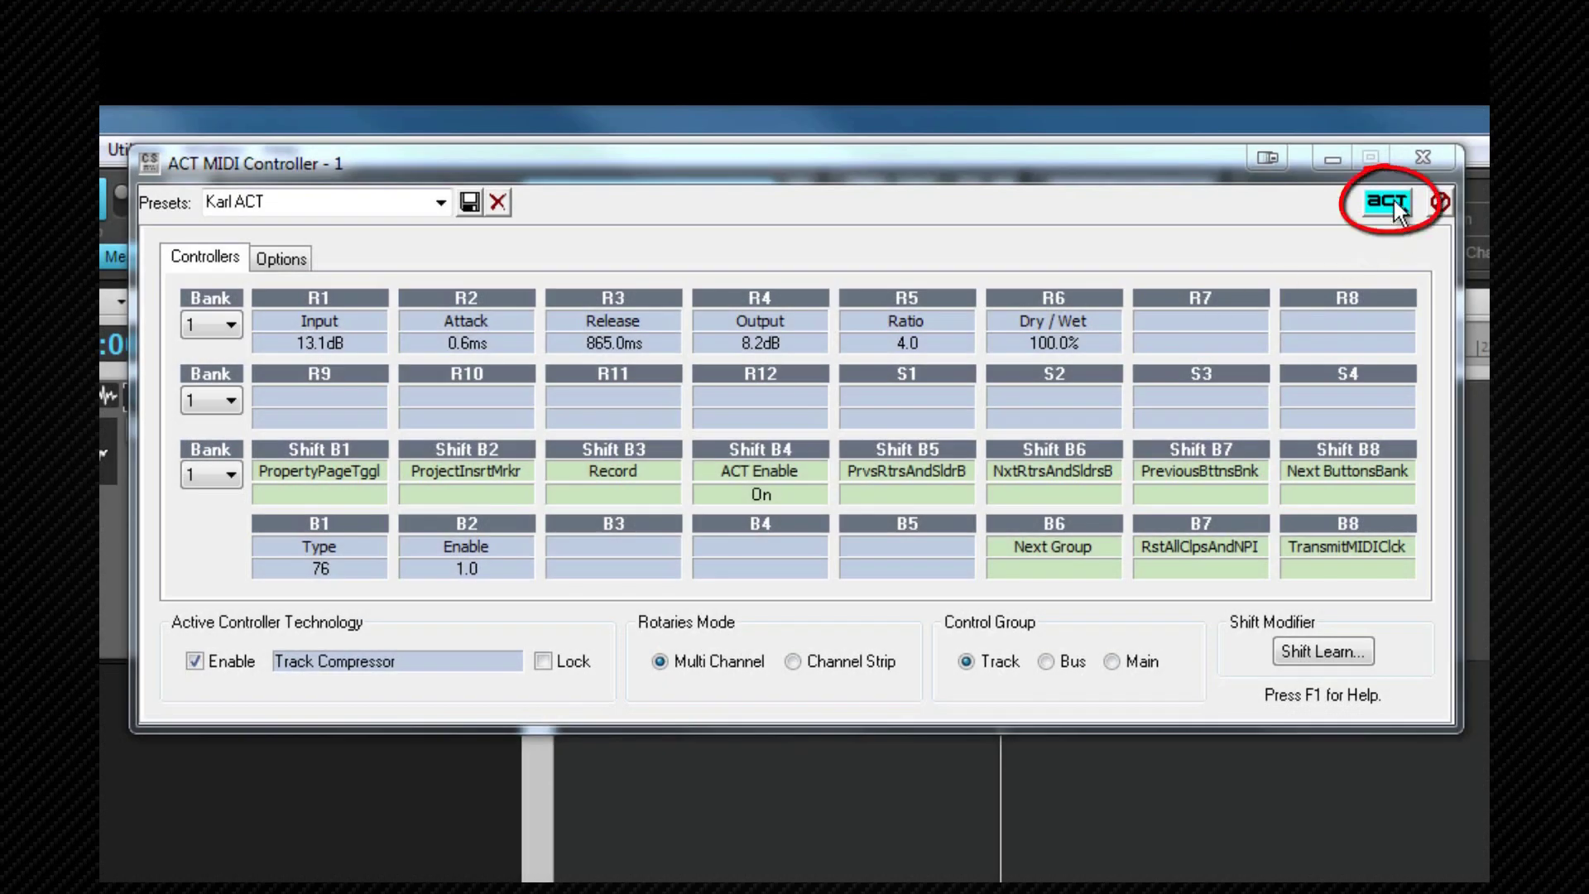
- End ACT Learn and confirm keeping the learned compressor assignments
{"action": "left_click", "coordinate": [1390, 205]}
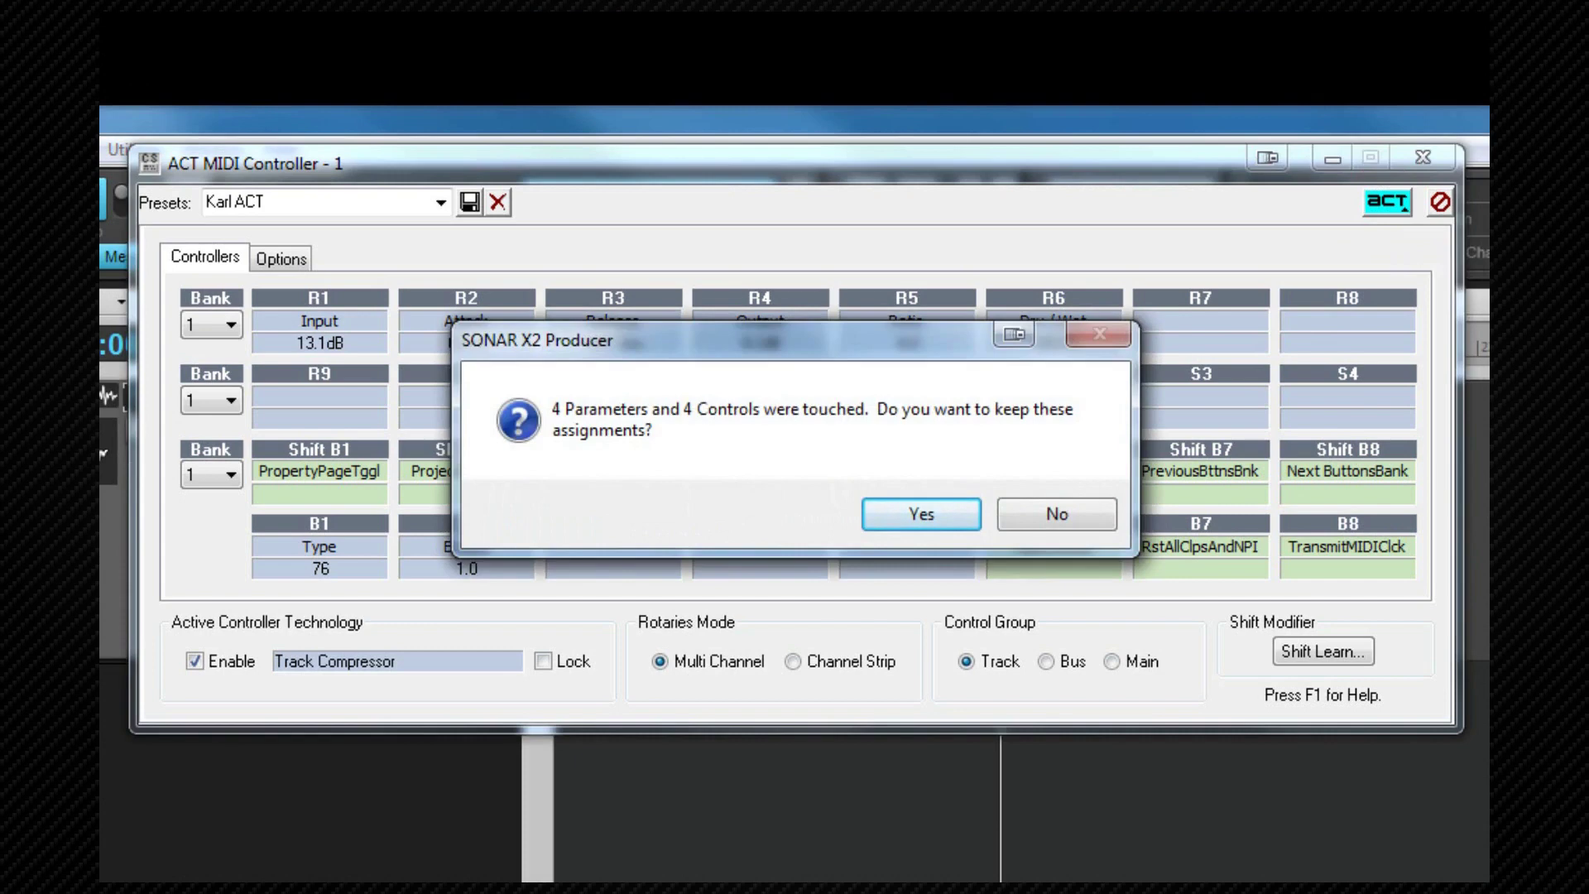
{"action": "left_click", "coordinate": [911, 518]}
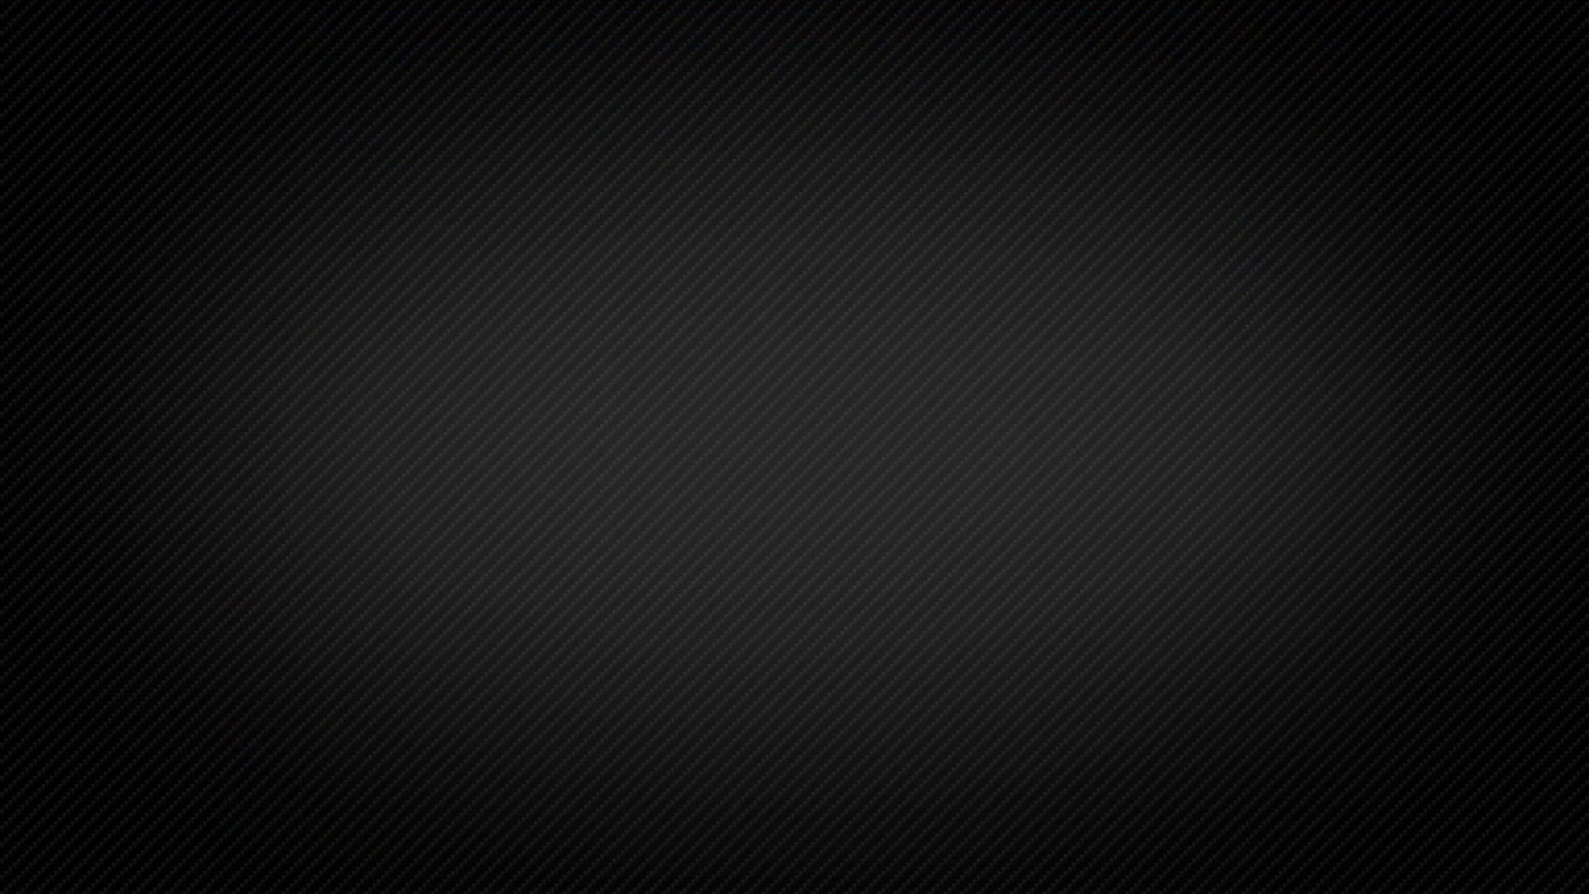
- Select Cakewalk Generic Surface - 1 as the control surface and open its properties
{"action": "left_click", "coordinate": [1104, 63]}
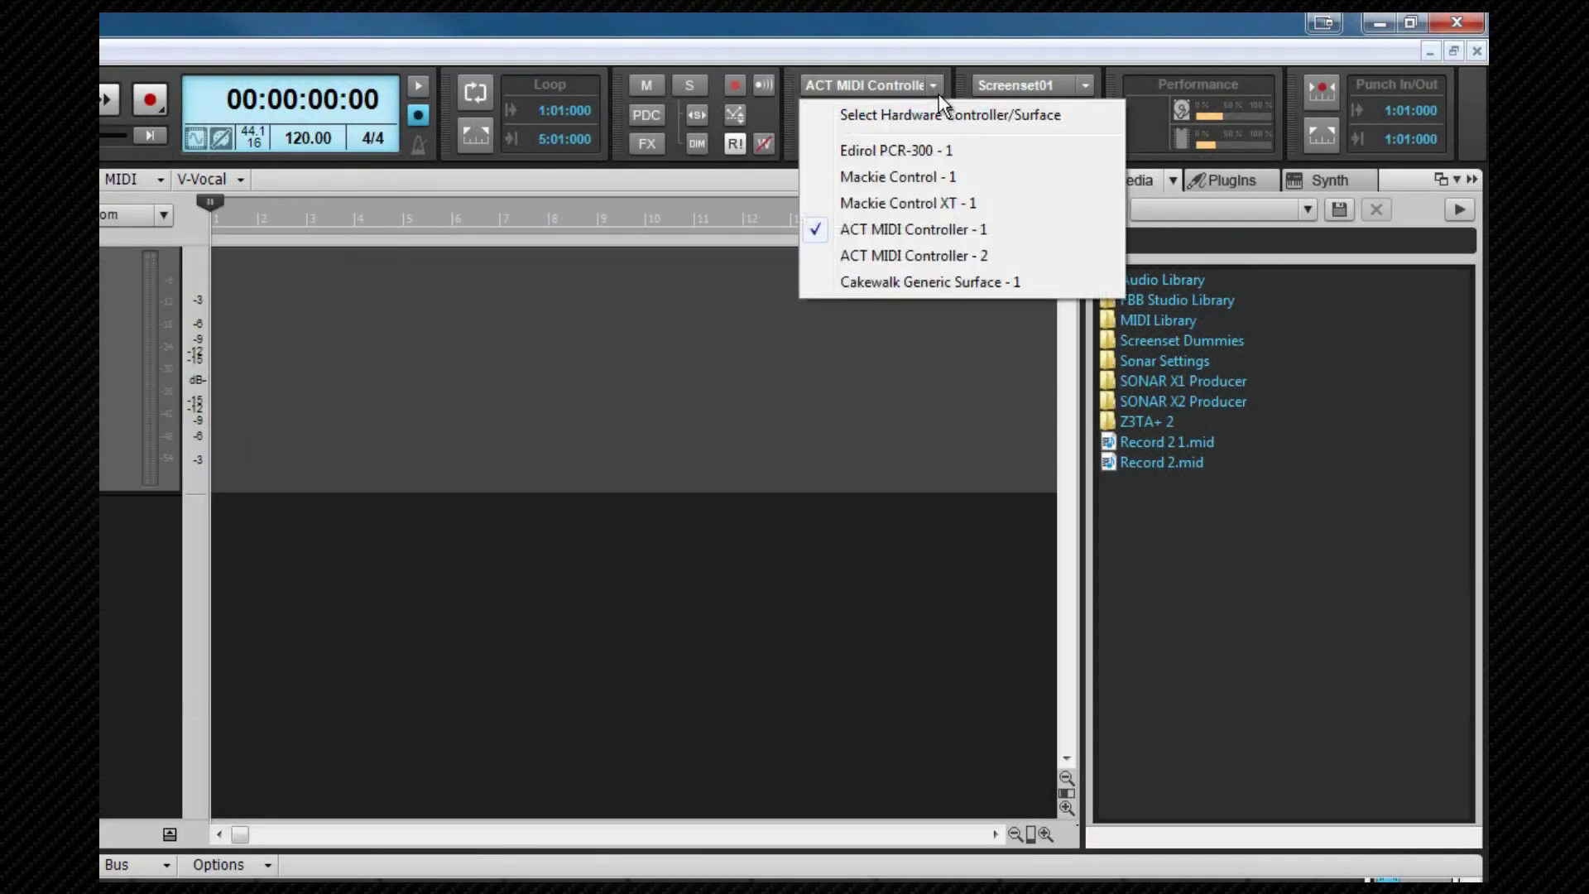
{"action": "left_click", "coordinate": [928, 280]}
{"action": "left_click", "coordinate": [818, 146]}
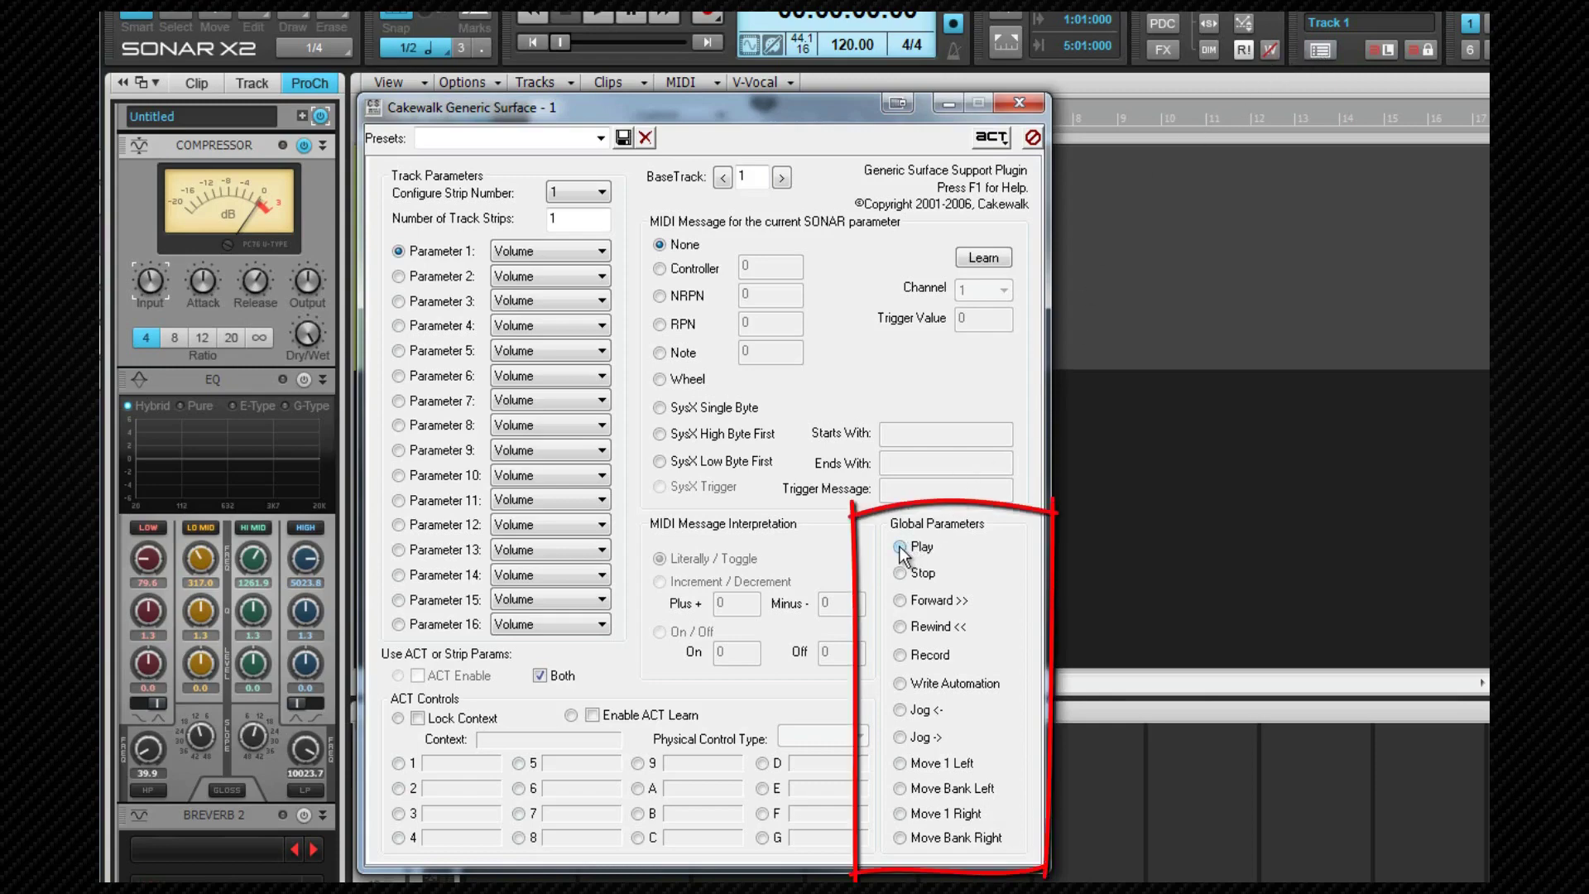
- Assign Play under Global Parameters the learned SysX Trigger message F07F7C0602F7
{"action": "left_click", "coordinate": [901, 548]}
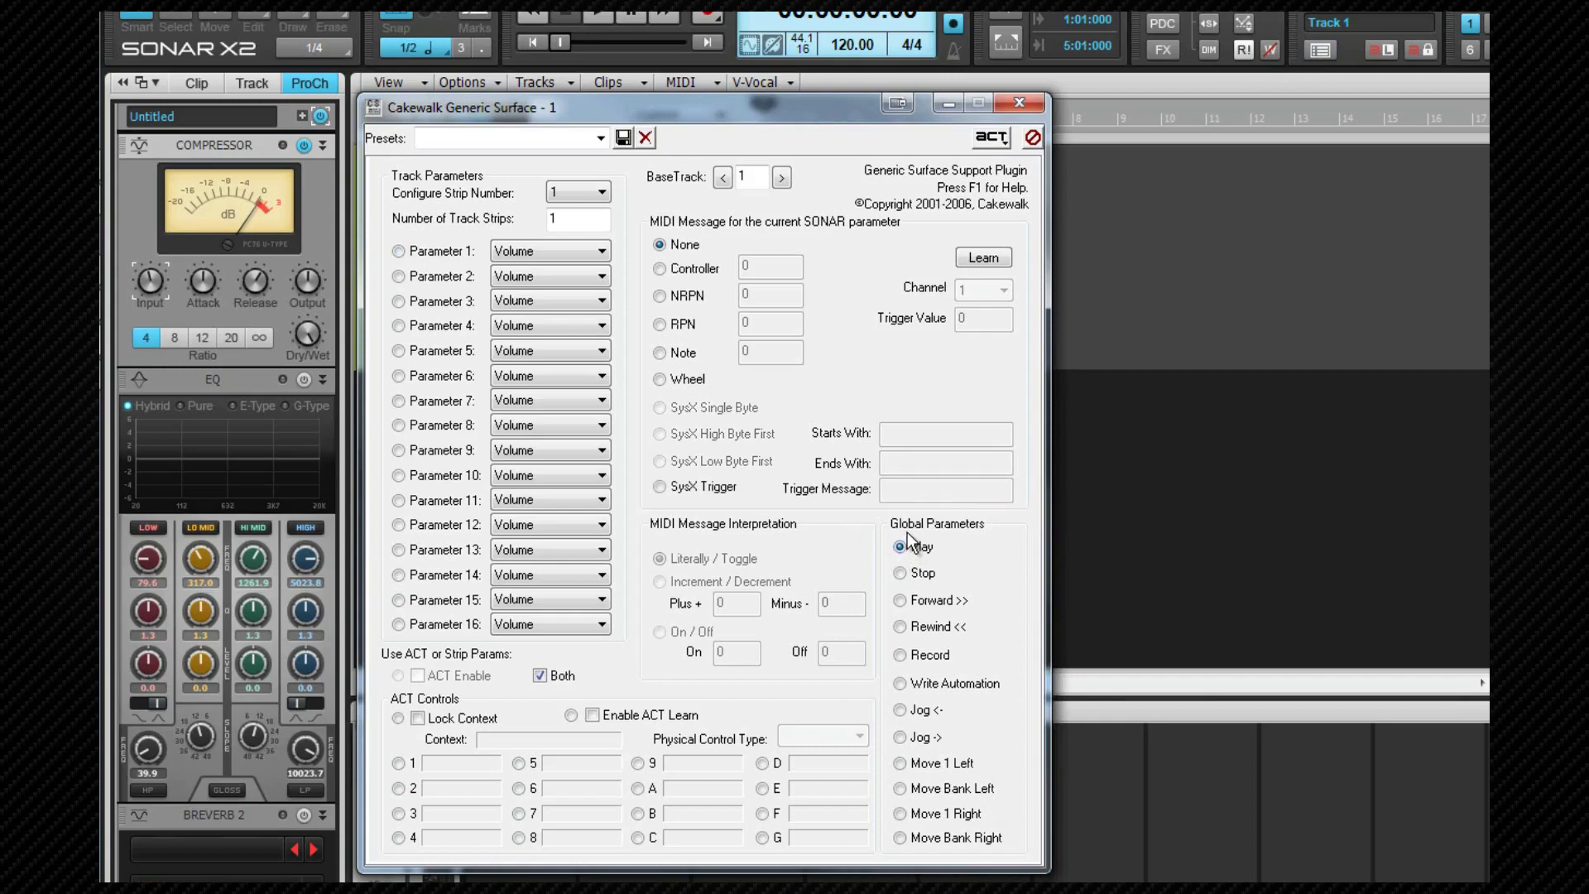
{"action": "left_click", "coordinate": [970, 259]}
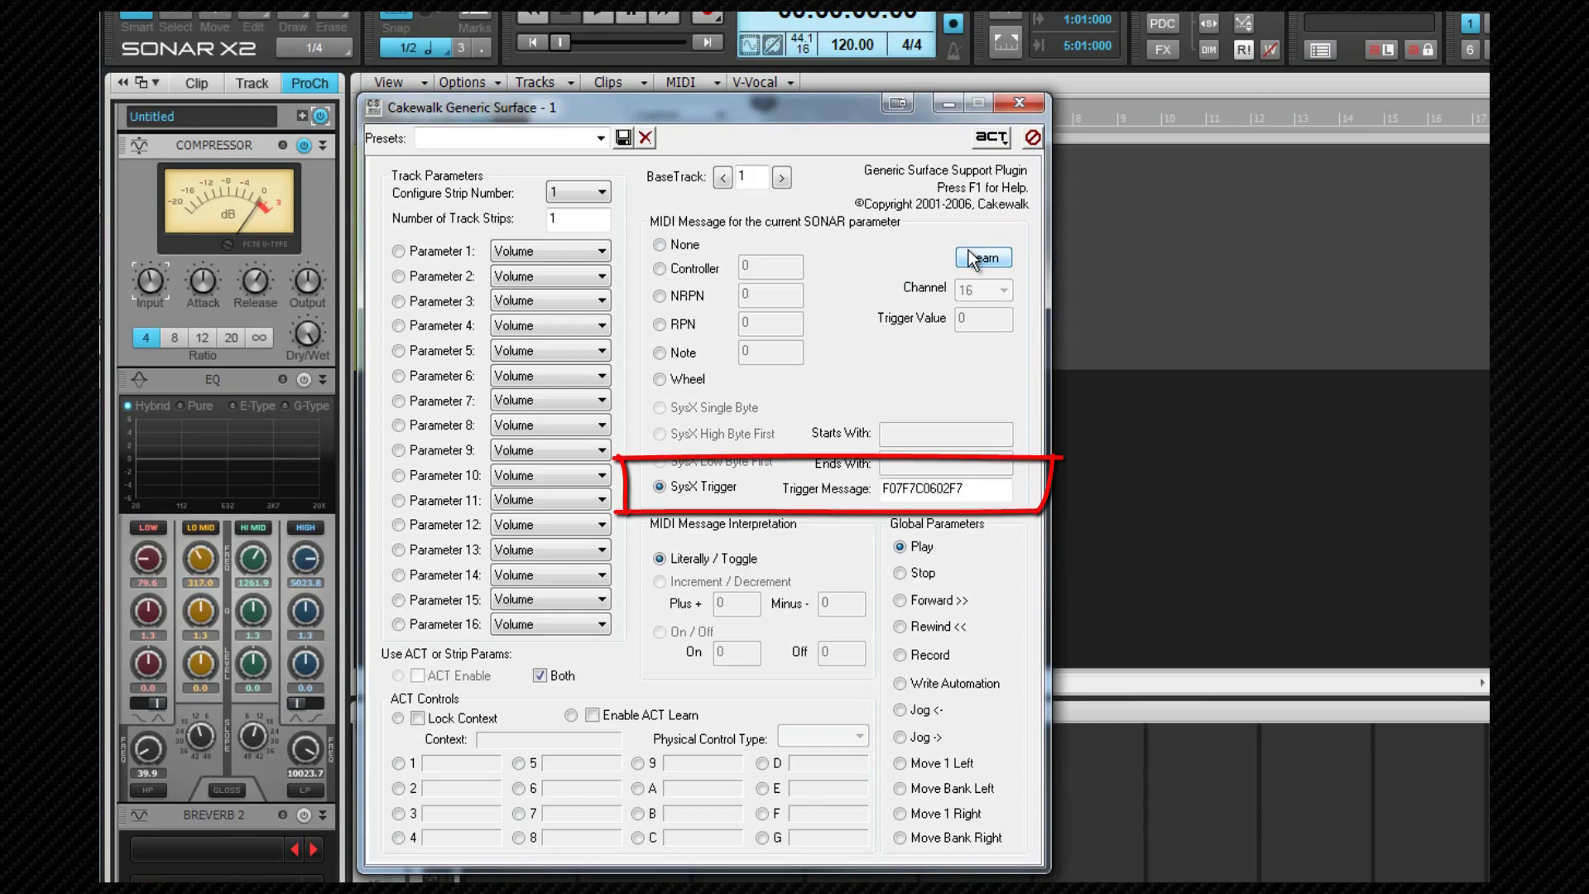